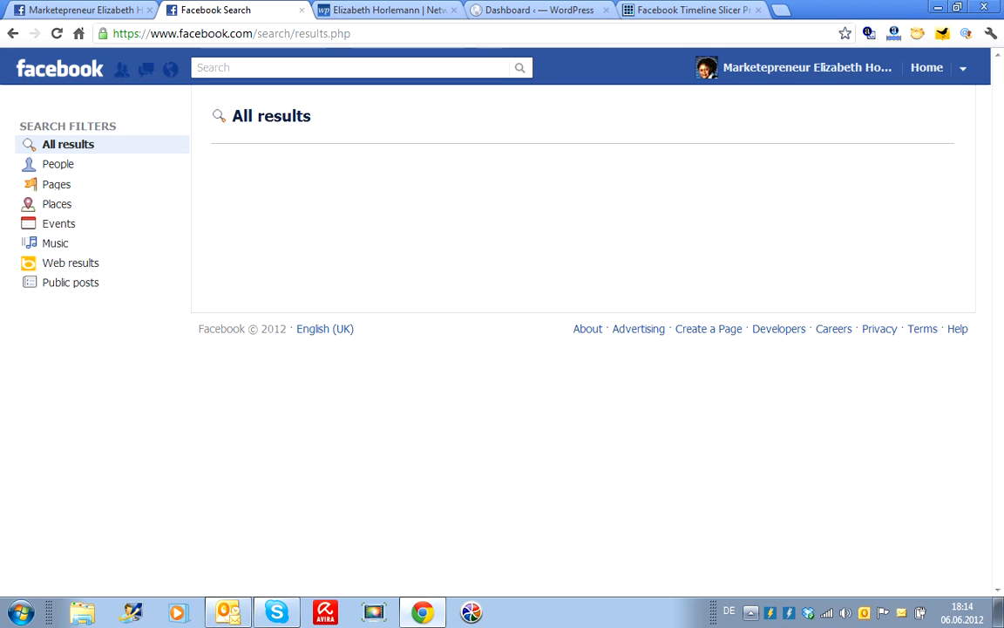
pyautogui.click(751, 612)
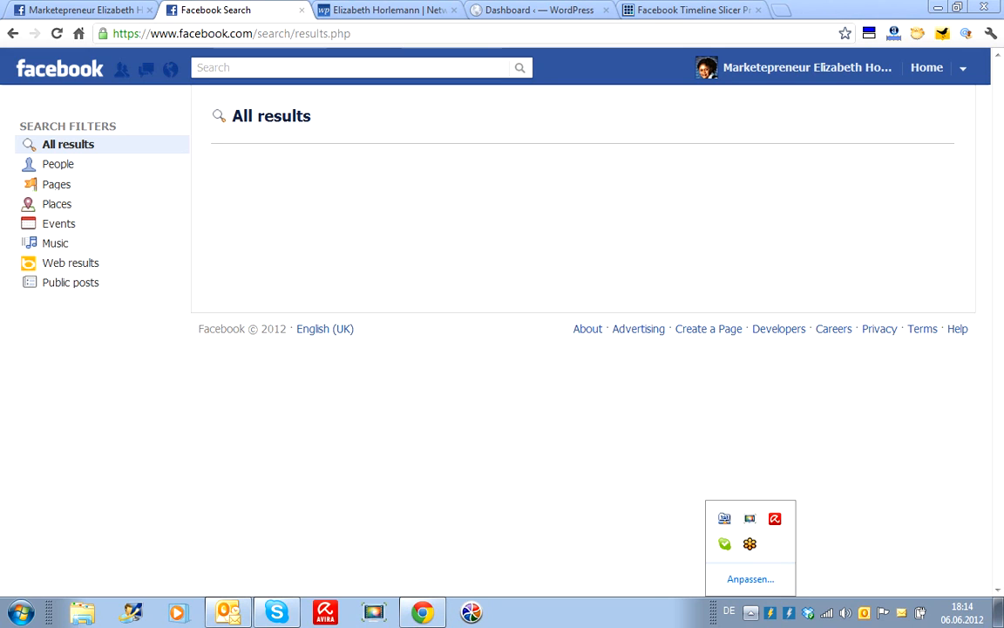
pyautogui.click(749, 518)
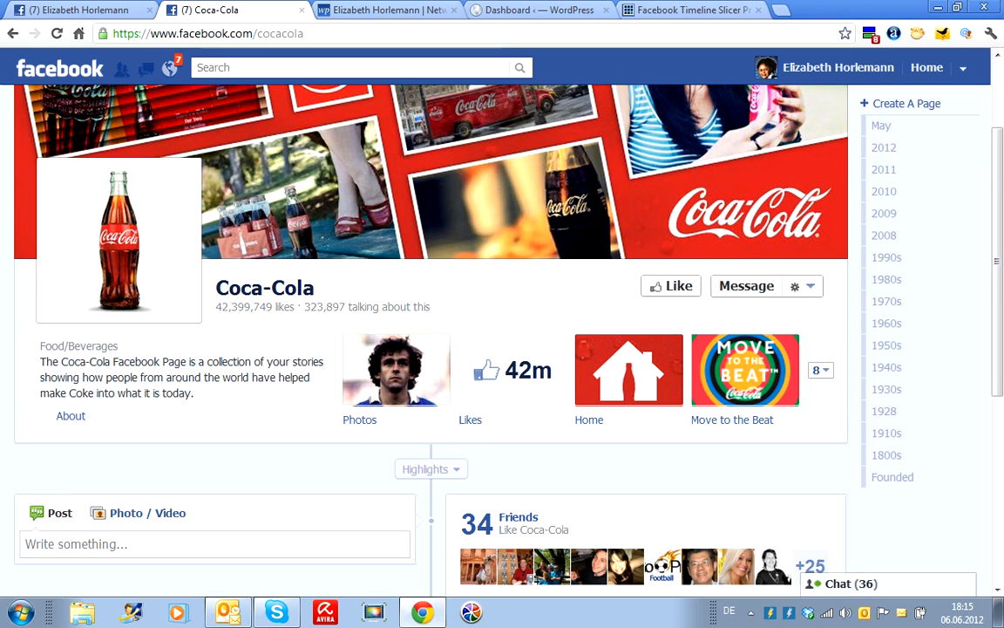
# Step: Like the Coca-Cola page and open its Home tab to view the fan-only content
pyautogui.click(671, 286)
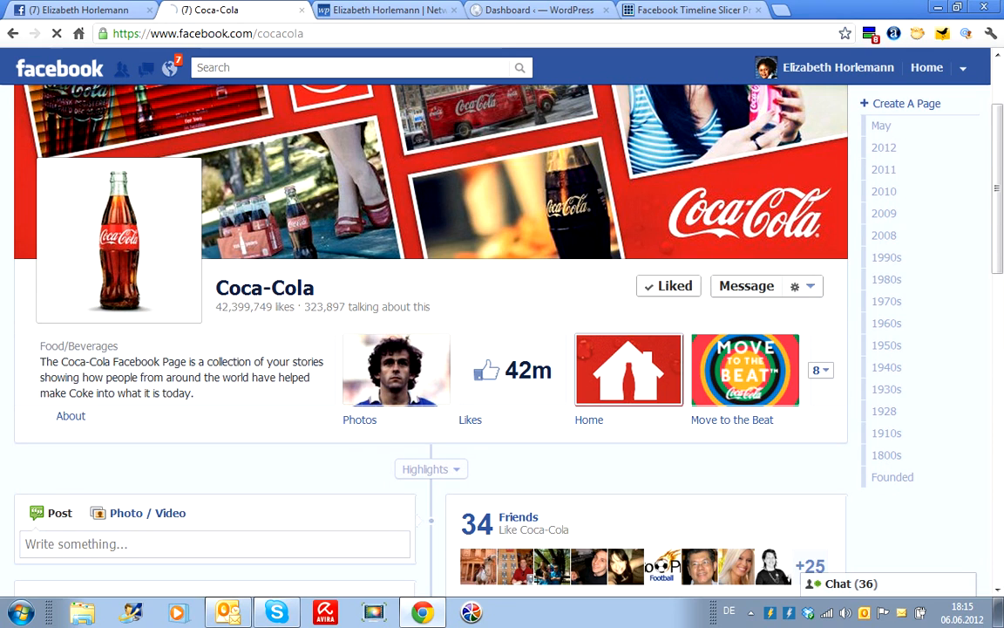
pyautogui.click(629, 370)
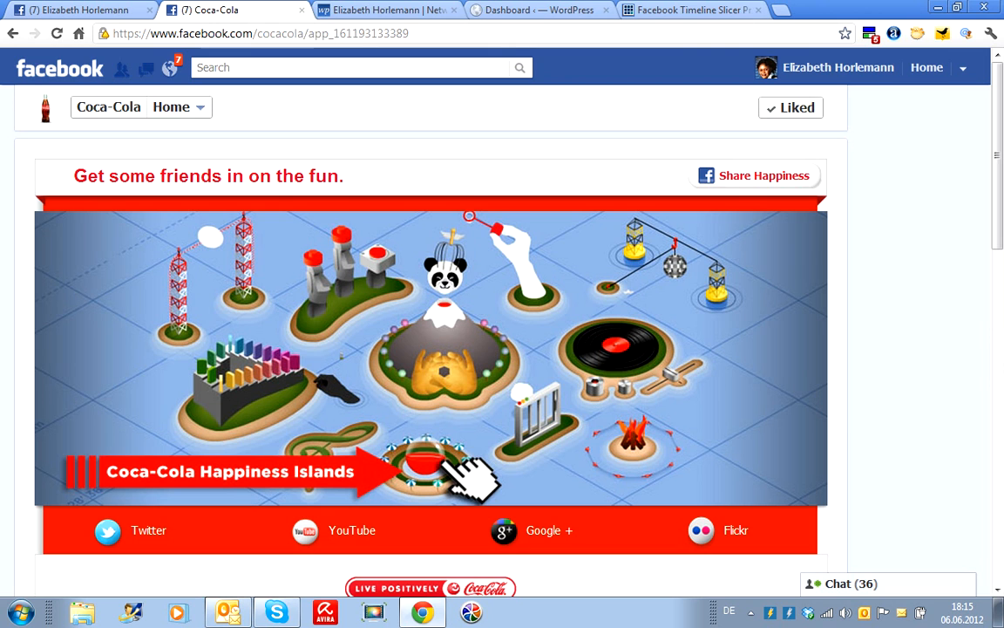
pyautogui.scroll(-3, 431, 340)
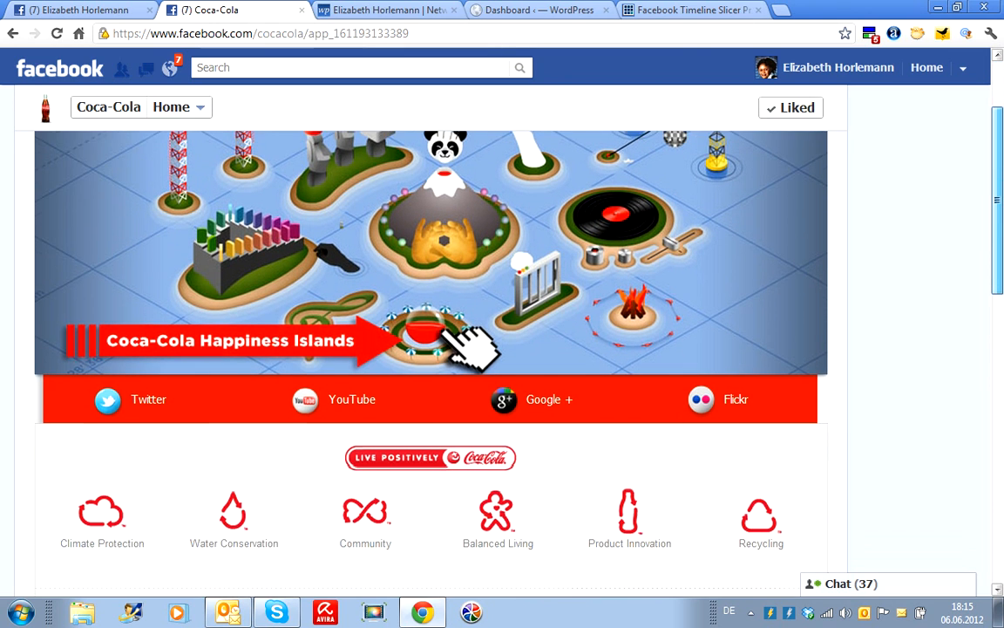
pyautogui.scroll(3, 431, 340)
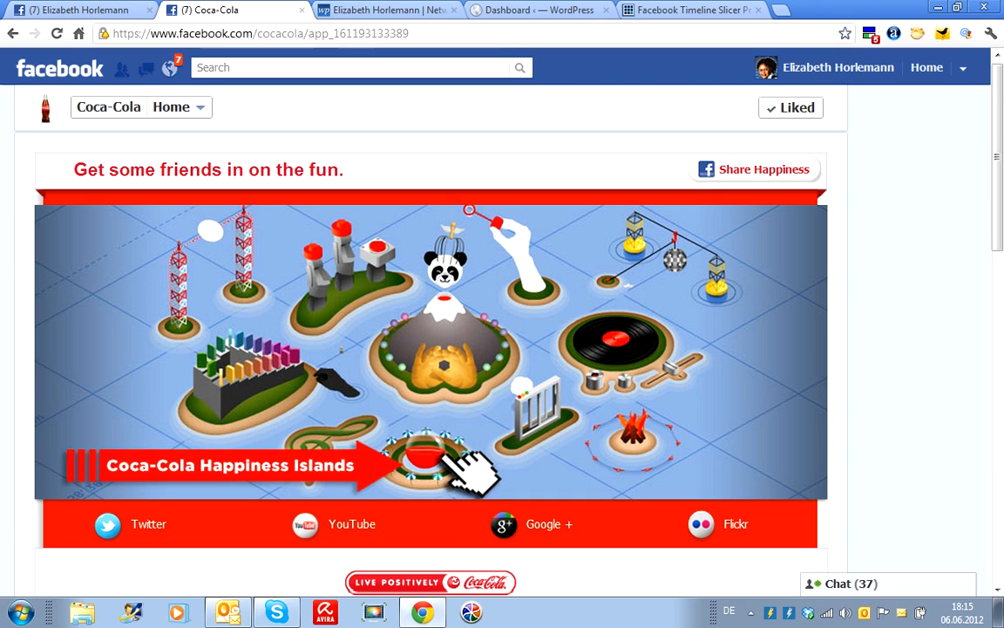
# Step: Return to the personal profile's browser tab and search Facebook for "static"
pyautogui.hotkey('ctrl', 'shift', 'Tab')
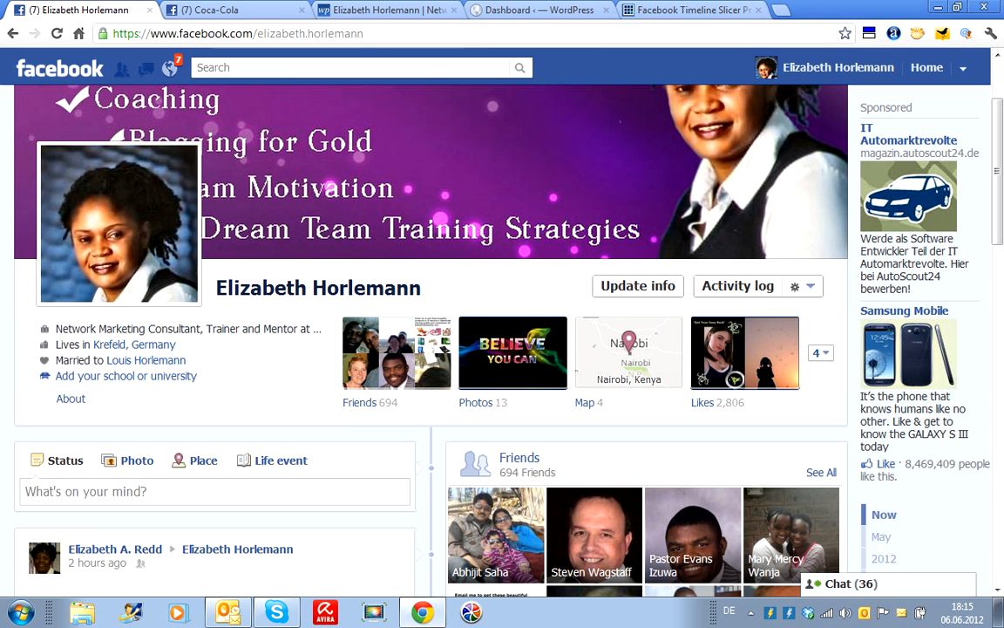
pyautogui.click(198, 68)
pyautogui.write('static')
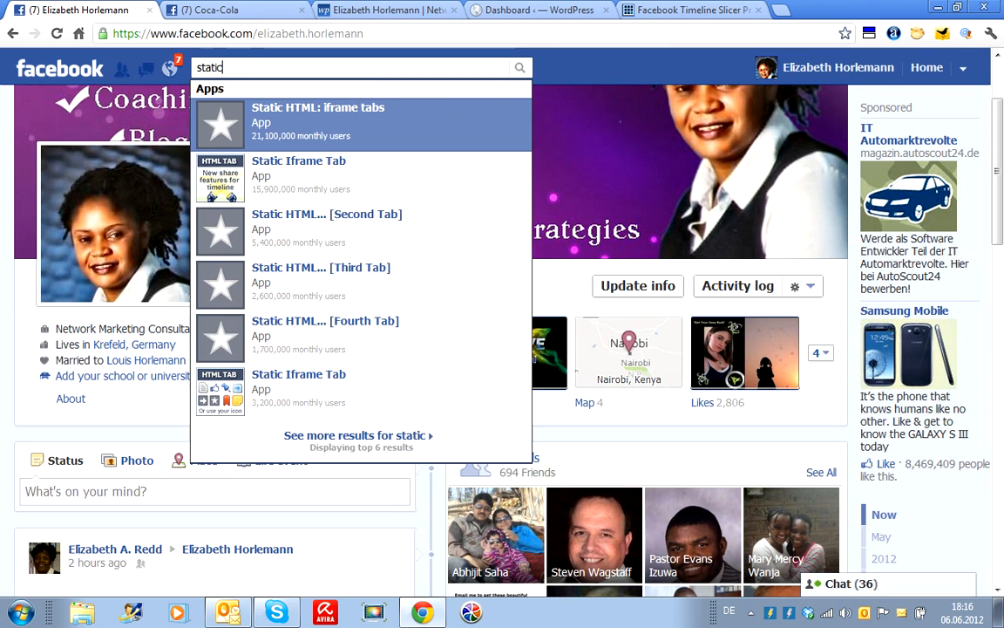
# Step: Look through the suggested static apps and open Static HTML: iframe tabs
pyautogui.press('Down')
pyautogui.press('Up')
pyautogui.press('Down')
pyautogui.press('Down')
pyautogui.press('Down')
pyautogui.press('Down')
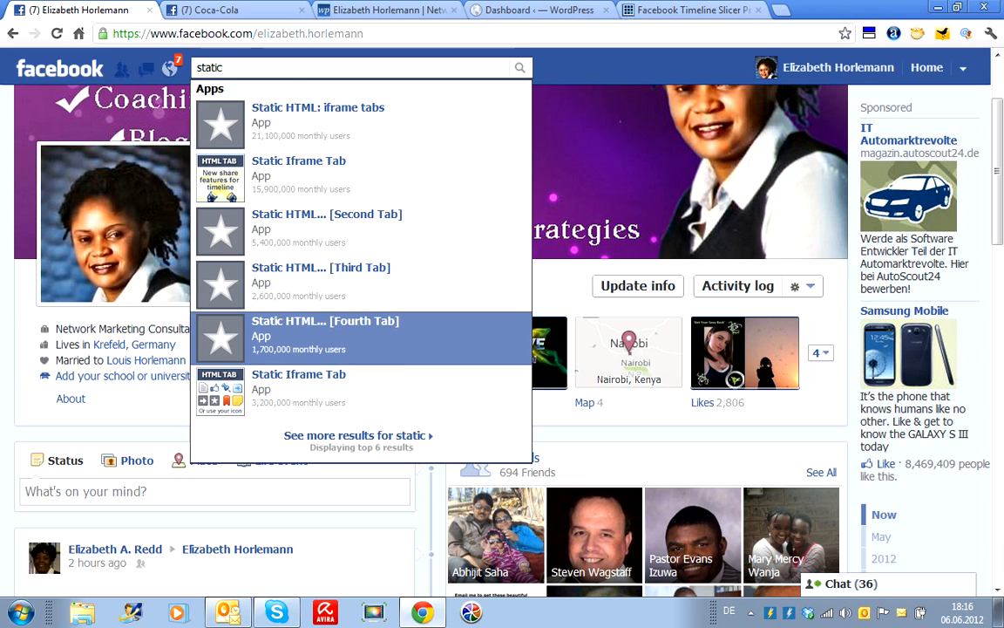
pyautogui.press('Up')
pyautogui.press('Up')
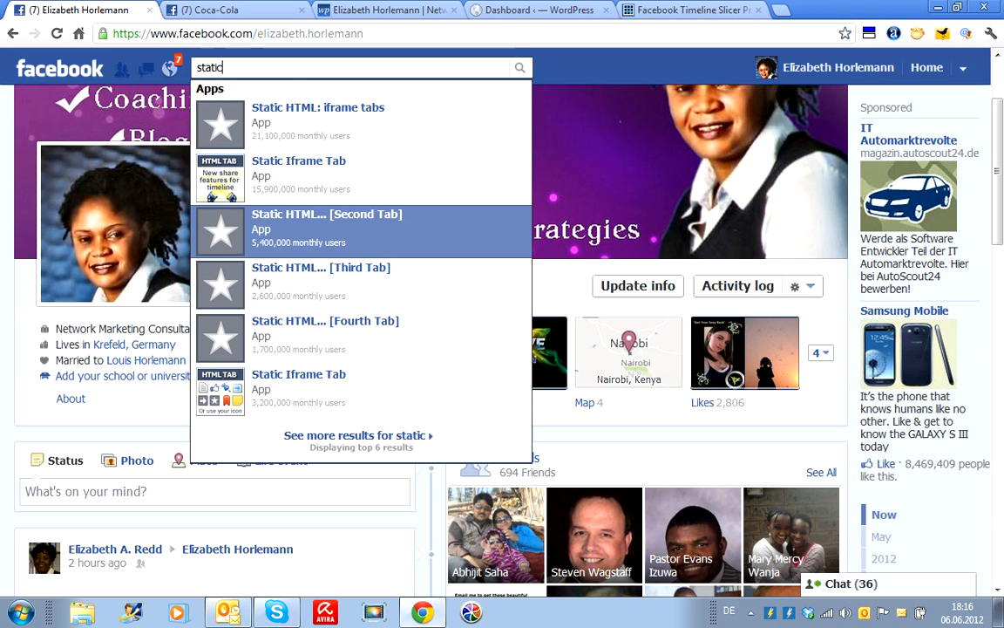
pyautogui.press('Down')
pyautogui.press('Up')
pyautogui.press('Down')
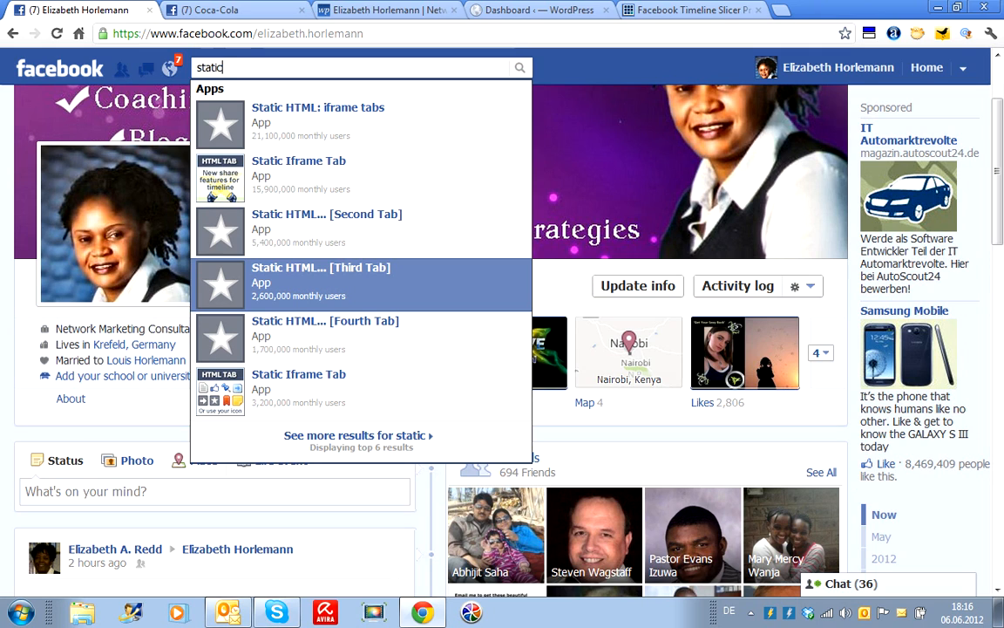
pyautogui.press('Up')
pyautogui.press('Up')
pyautogui.press('Up')
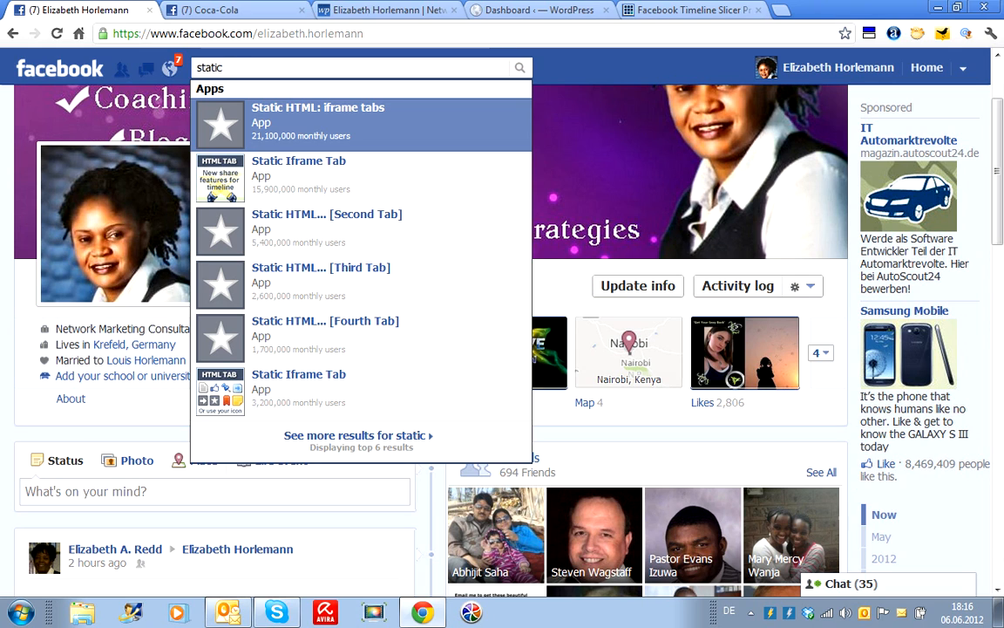
pyautogui.press('Return')
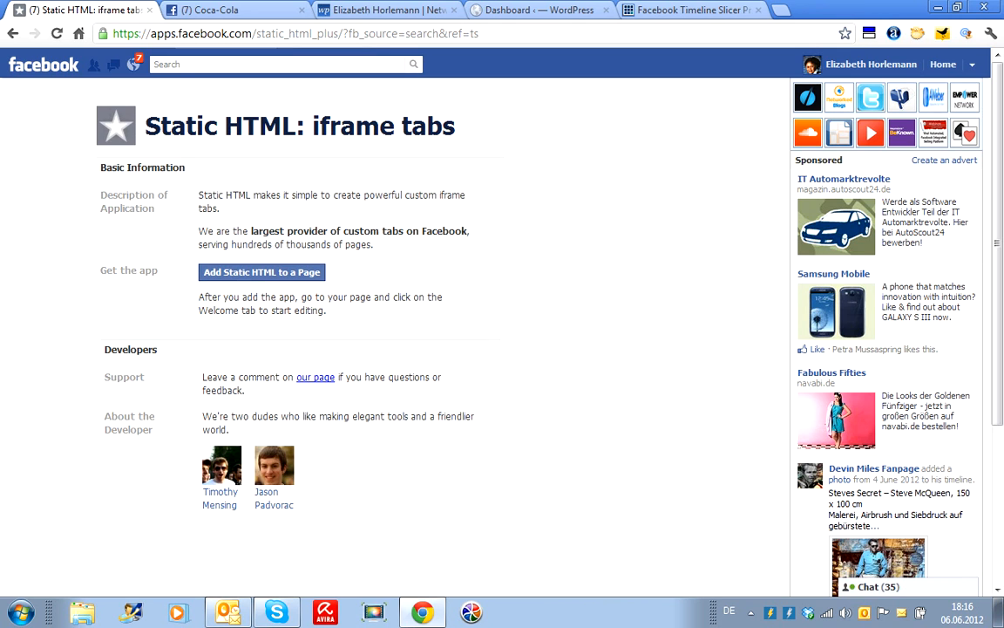
# Step: Add Static HTML: iframe tabs to the CultureConnect Expert page and expand that page's app tiles to find the Welcome tile
pyautogui.click(262, 273)
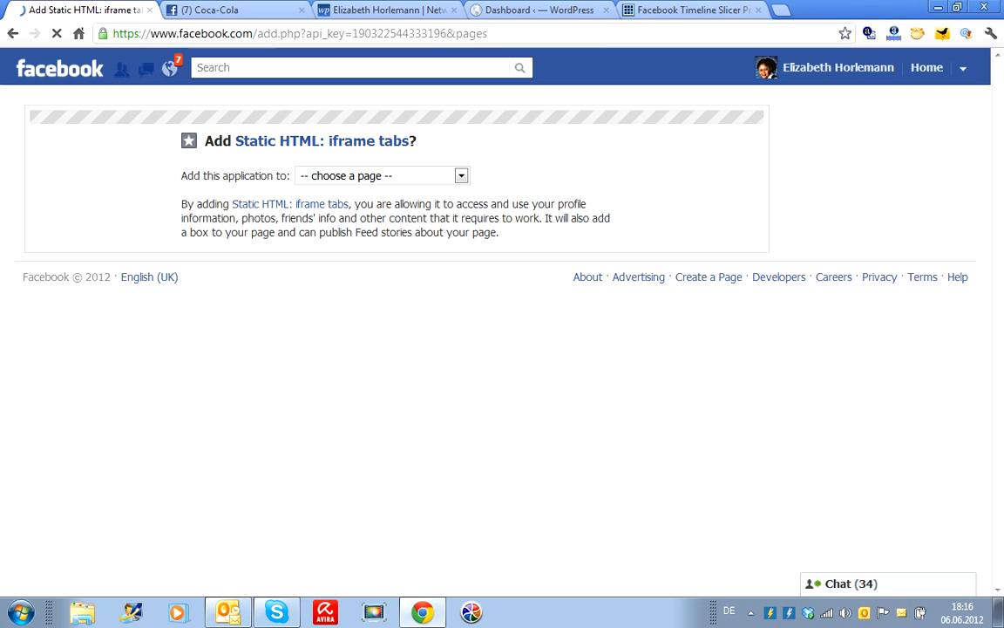
pyautogui.click(461, 176)
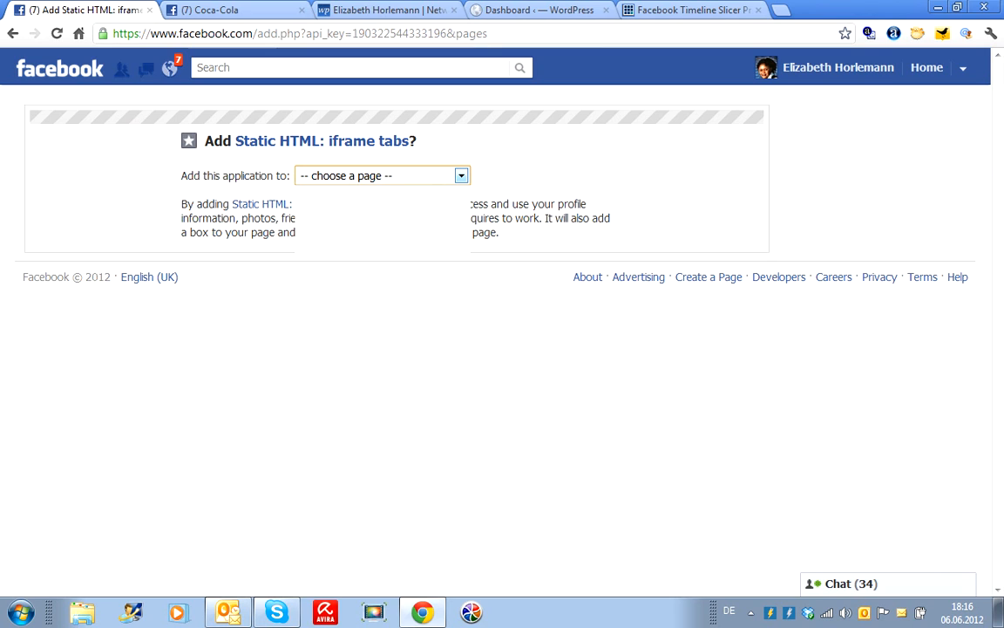
pyautogui.press('Down')
pyautogui.press('Down')
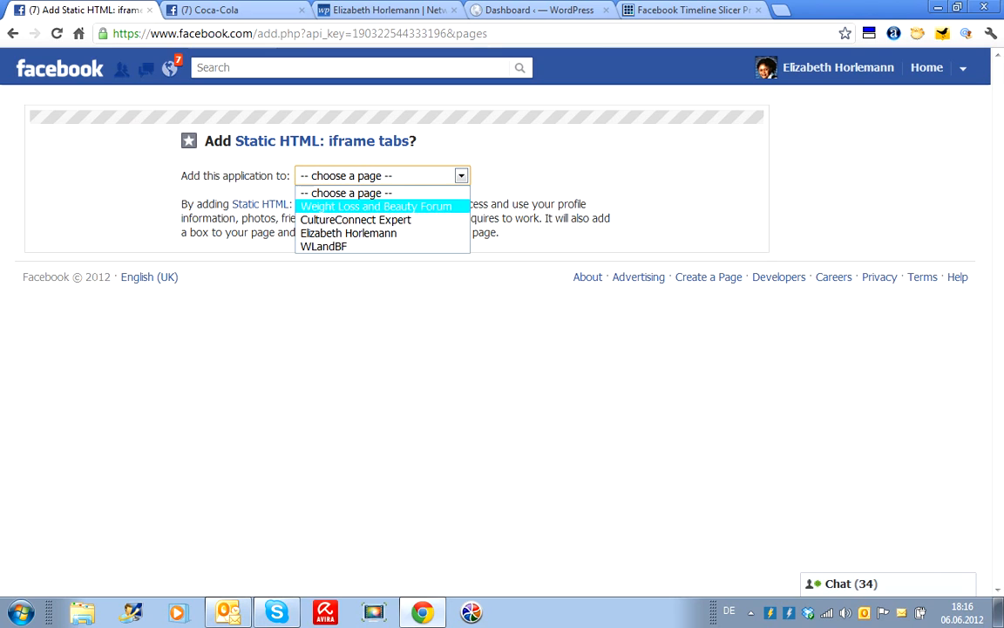
pyautogui.press('Return')
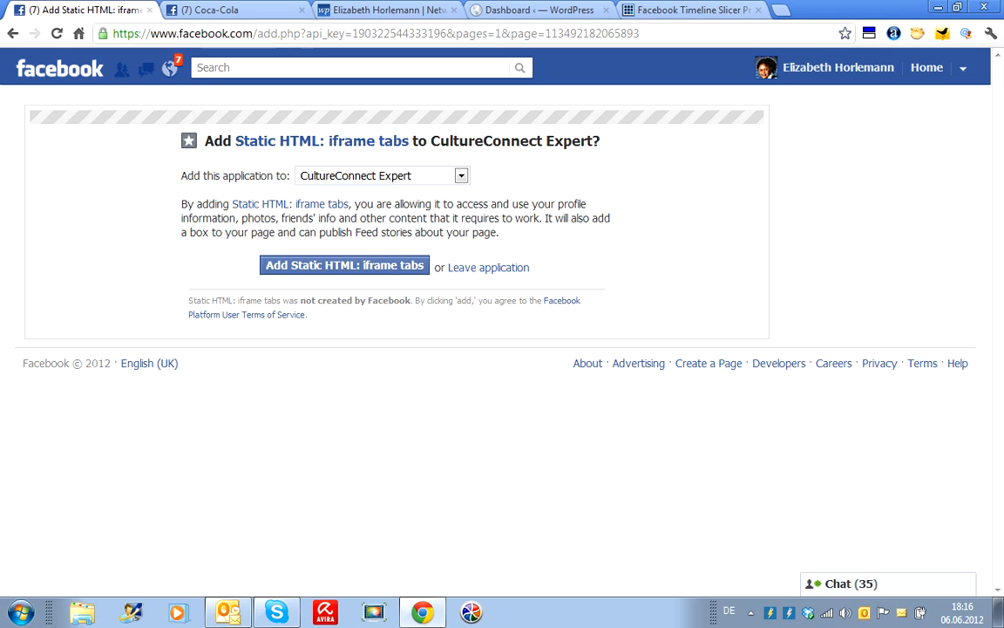
pyautogui.click(344, 265)
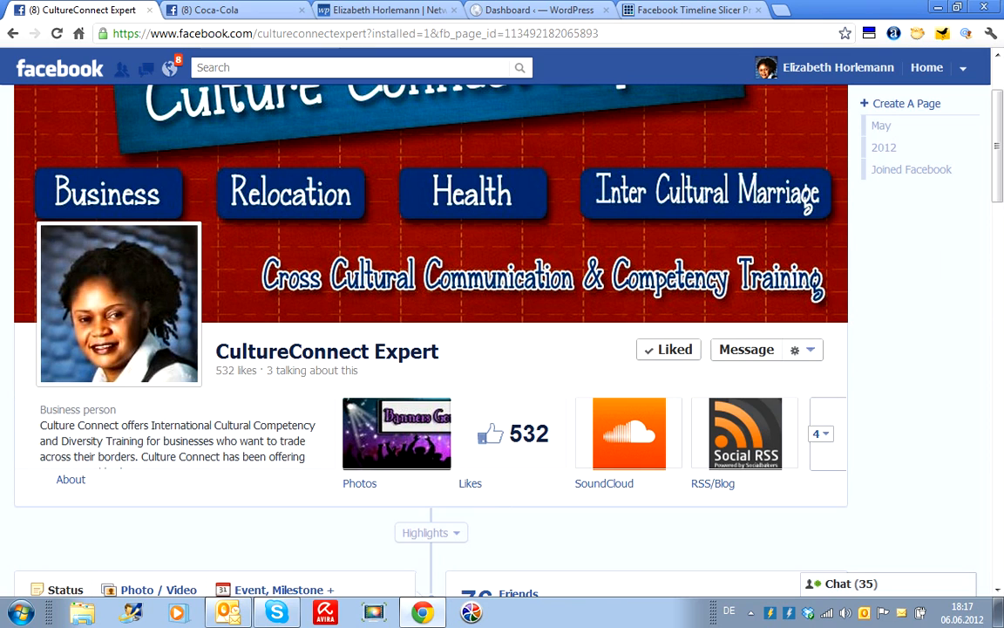
pyautogui.click(820, 434)
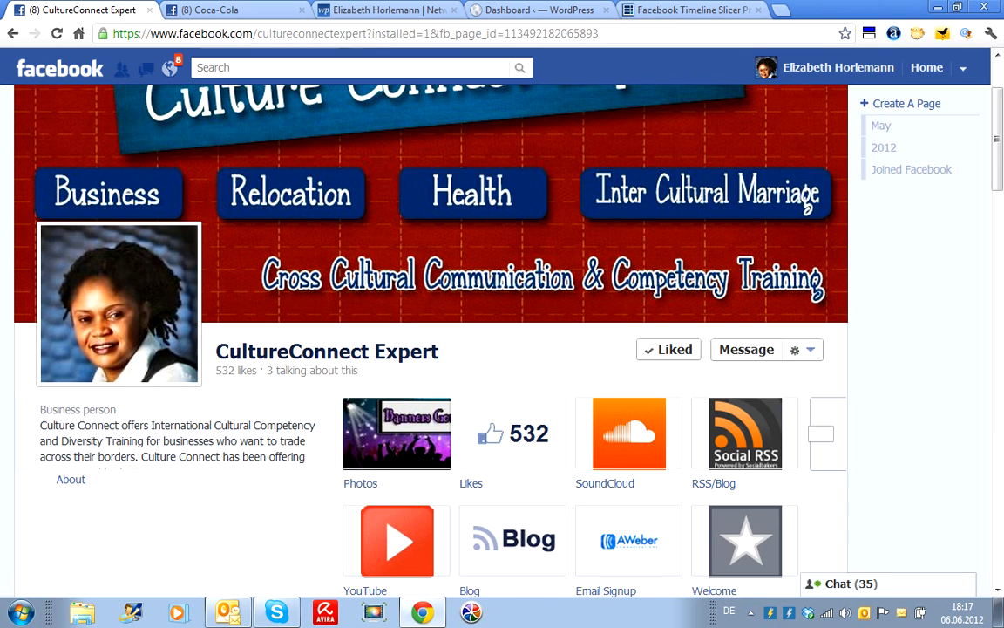
pyautogui.scroll(-2, 746, 383)
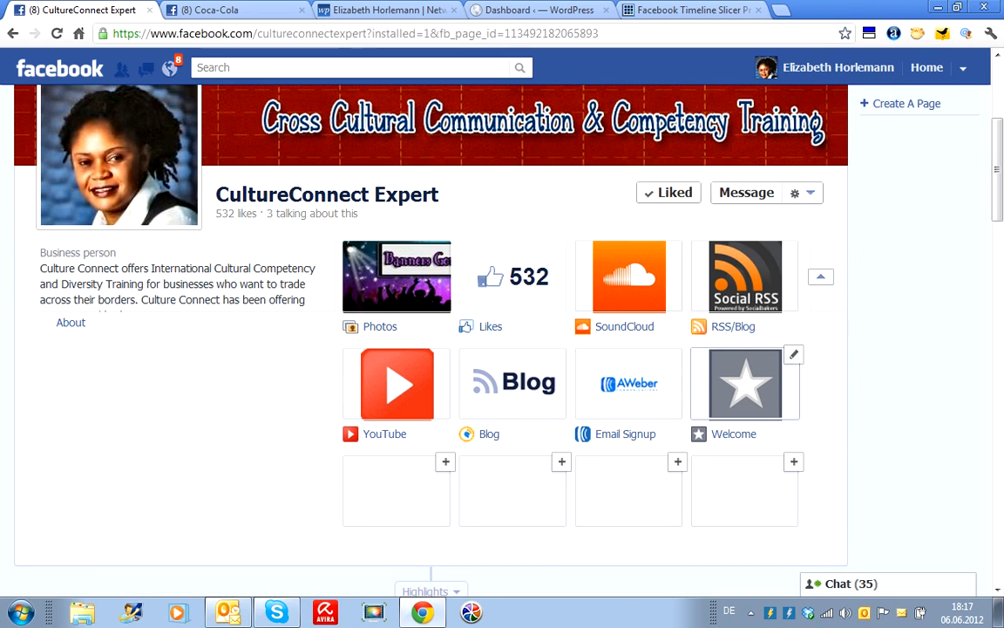
# Step: Use Facebook as the Marketepreneur page, open its Welcome tab briefly and return to the page's timeline
pyautogui.click(962, 68)
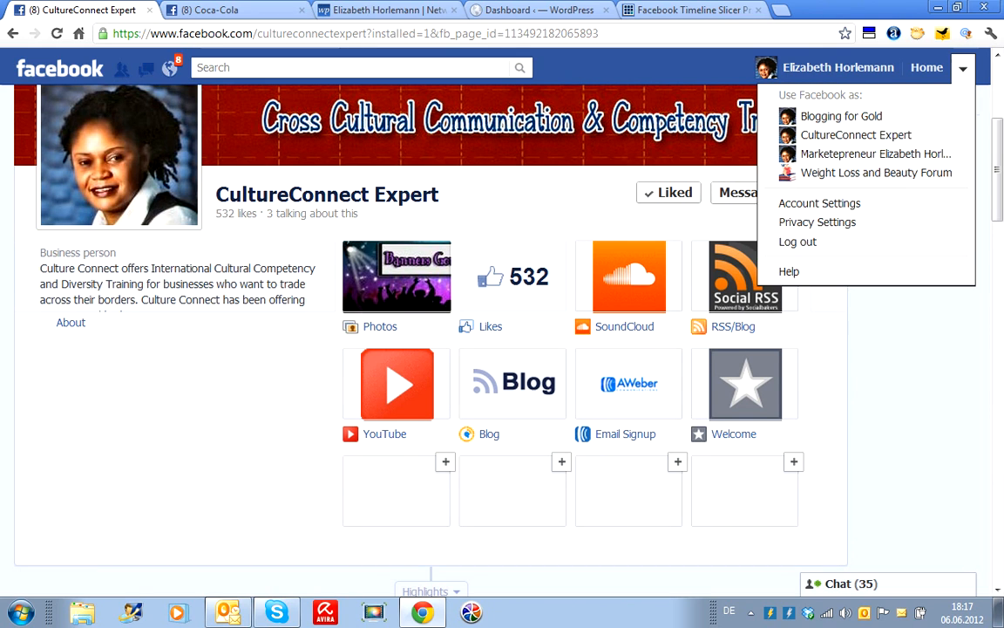
pyautogui.click(872, 153)
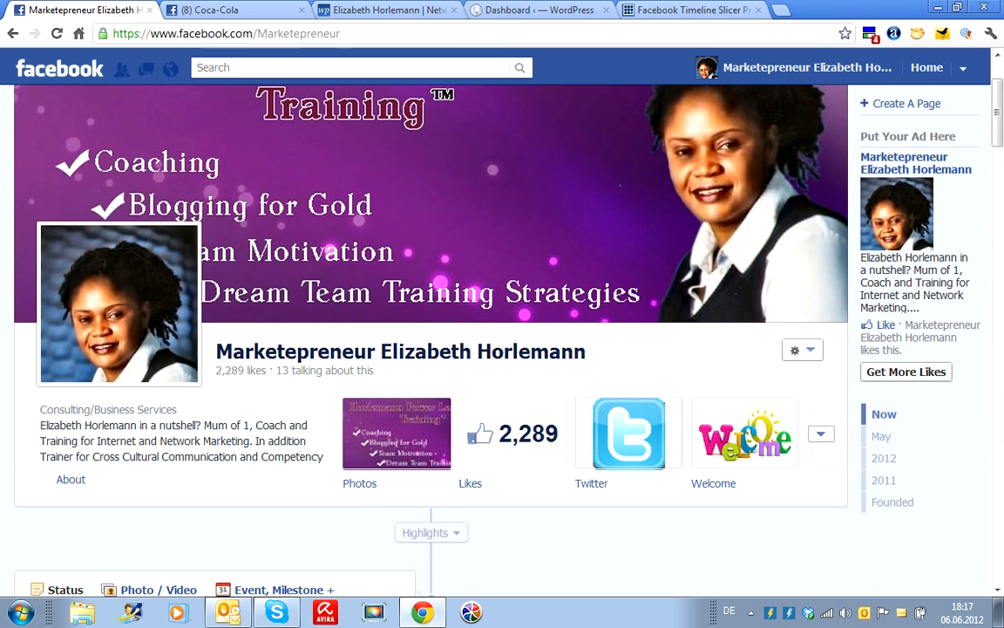
pyautogui.click(746, 434)
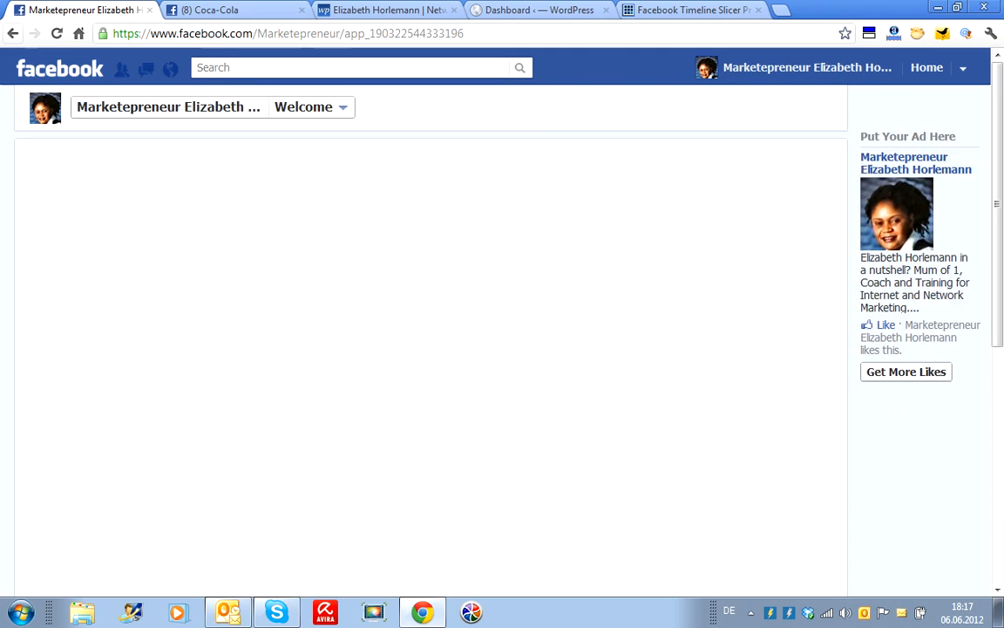
pyautogui.hotkey('alt', 'Left')
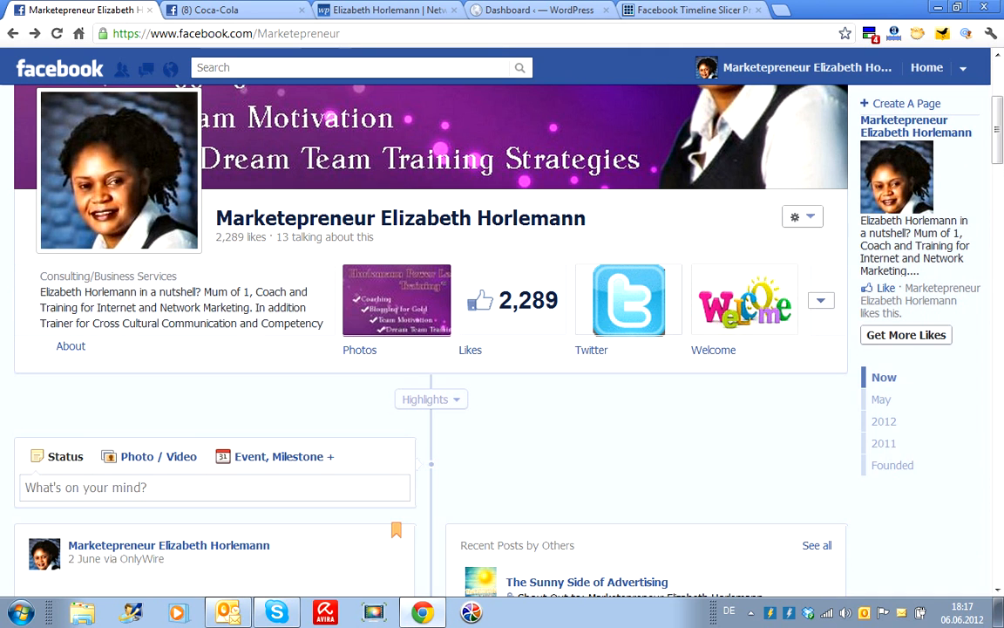
# Step: Open the Welcome app's settings from the expanded tiles and bring up the upload dialog for changing its custom tab image
pyautogui.click(822, 300)
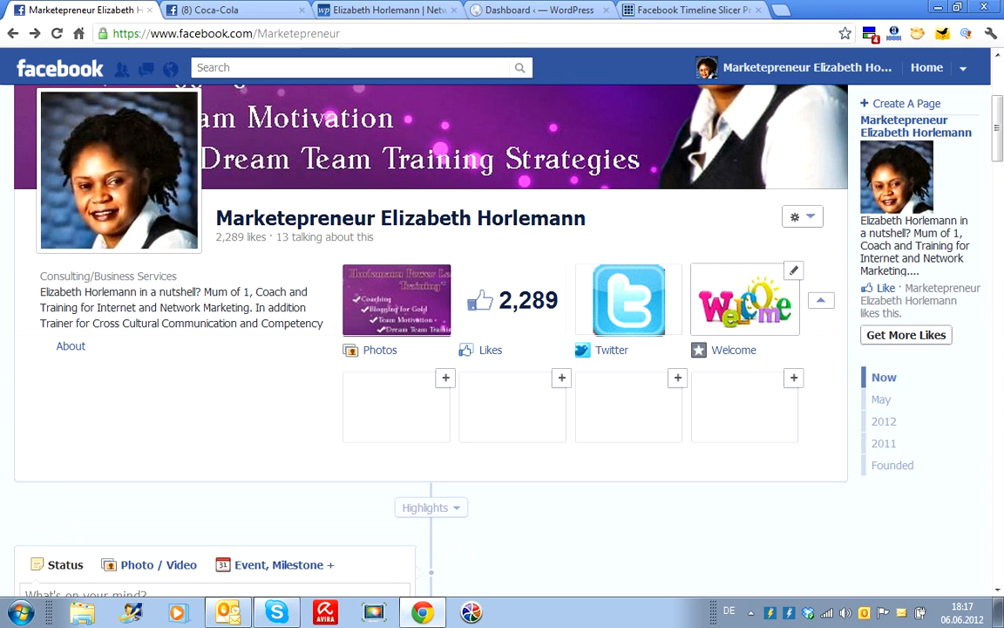
pyautogui.click(793, 270)
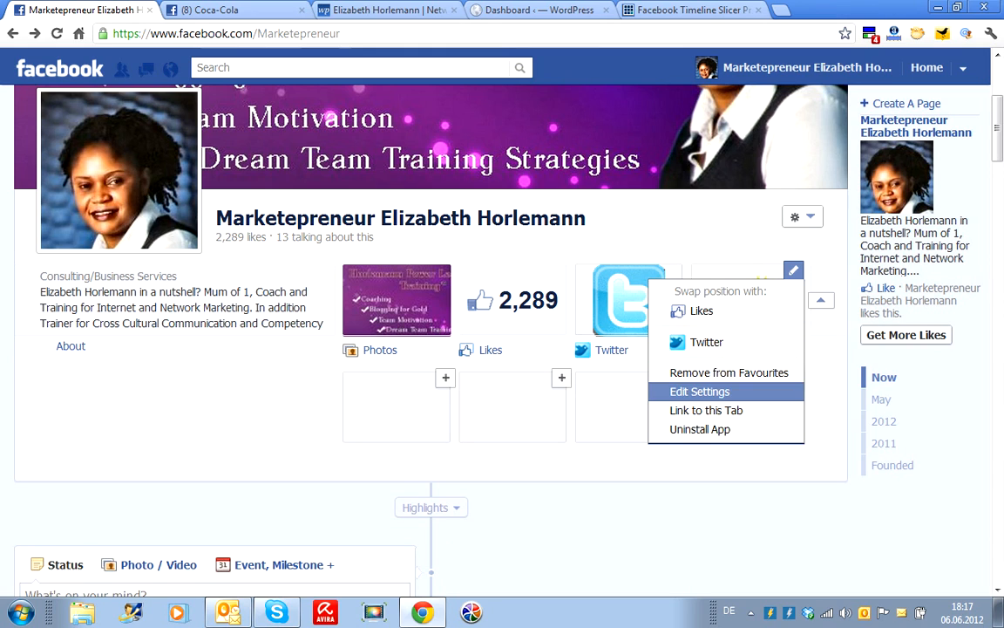
pyautogui.click(699, 391)
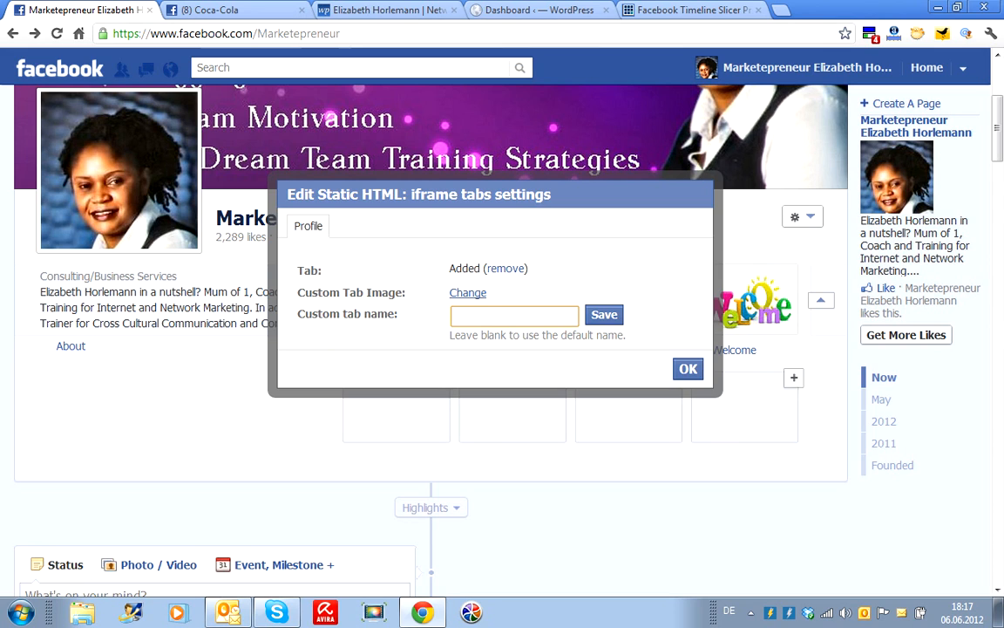
pyautogui.click(467, 292)
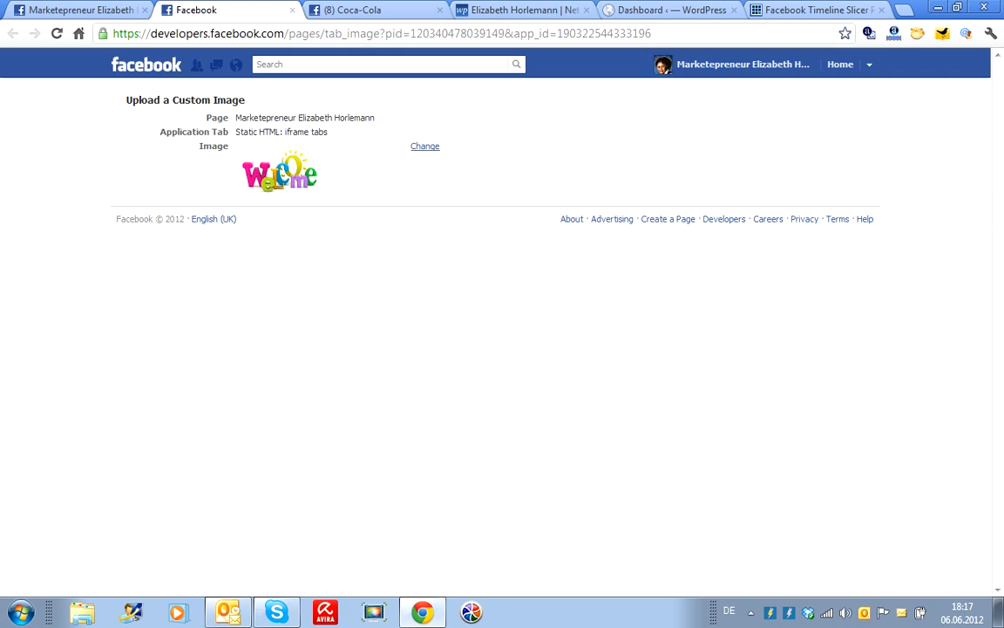
pyautogui.click(424, 145)
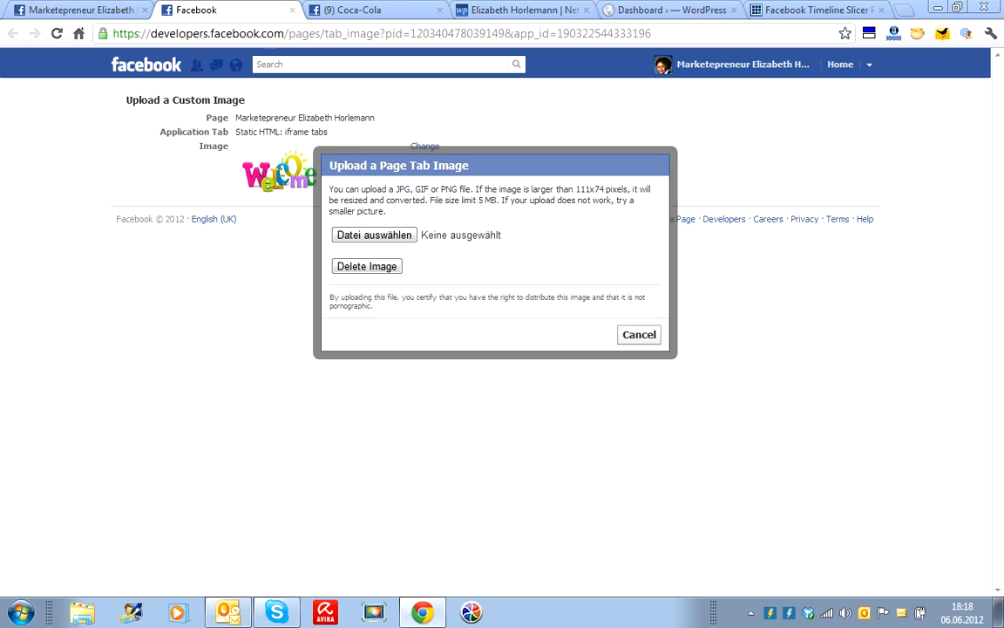
# Step: Browse for a tab image file, cancel the upload, and close the image page and the app settings
pyautogui.click(375, 236)
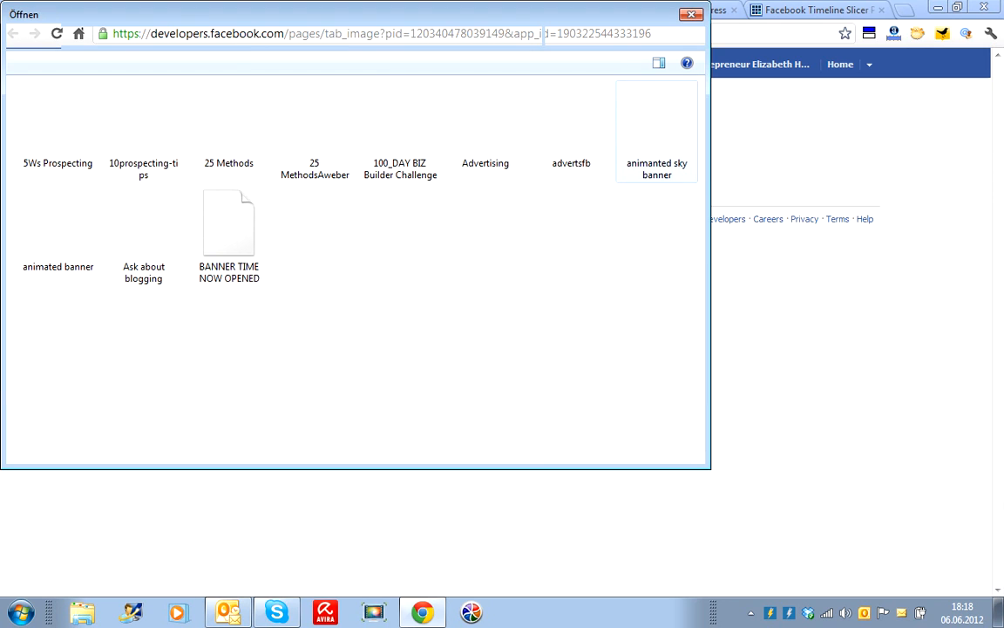
pyautogui.click(692, 15)
pyautogui.click(639, 334)
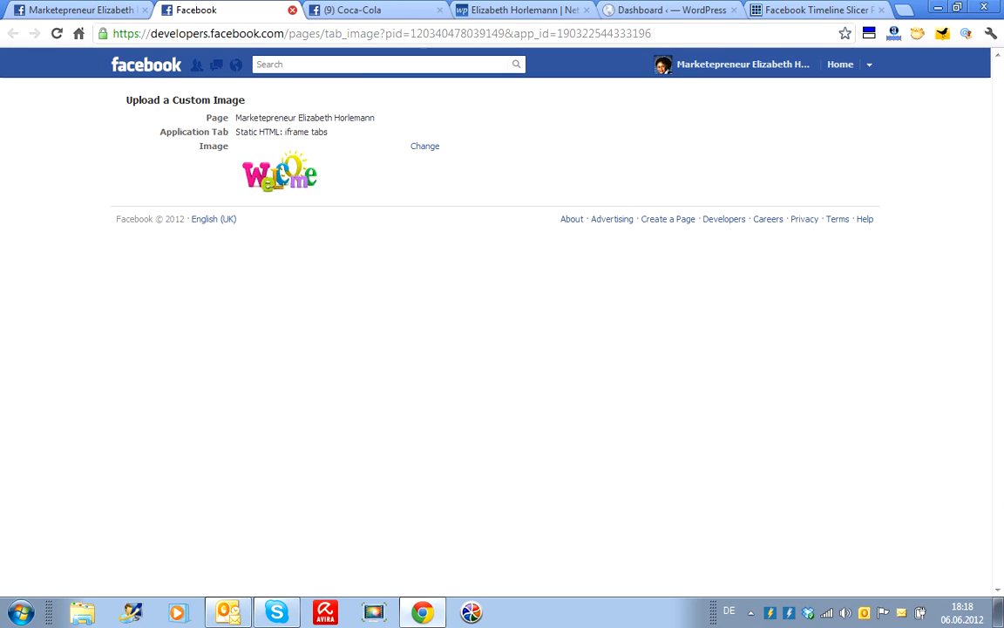
pyautogui.click(292, 10)
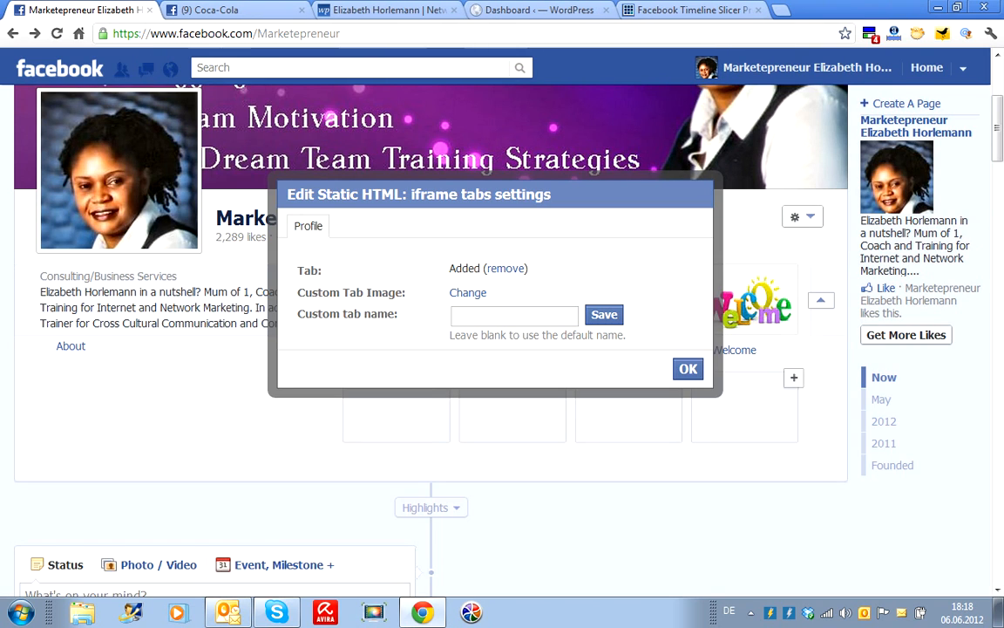
pyautogui.click(688, 369)
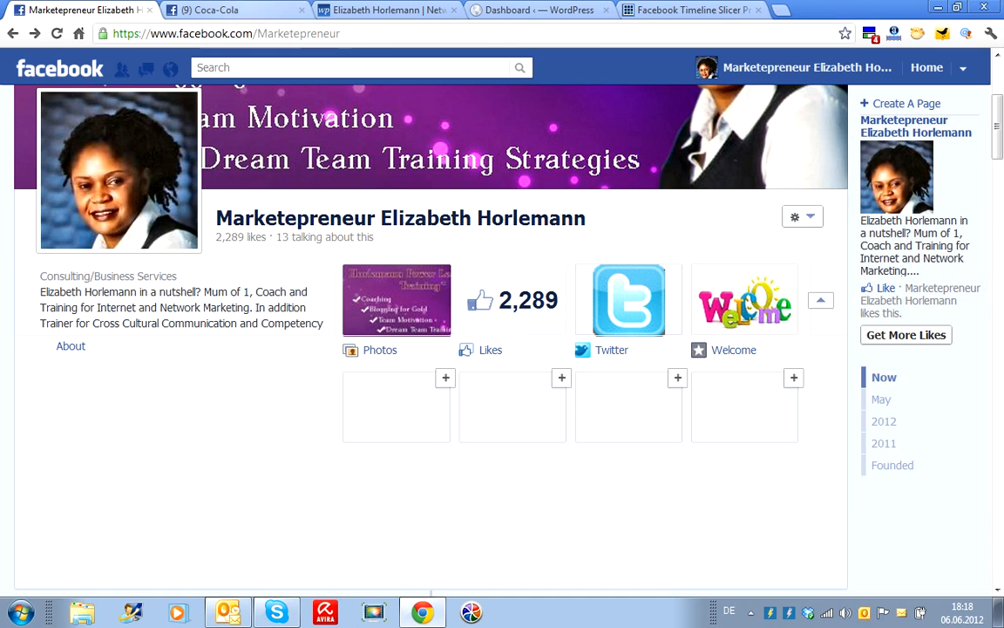
# Step: Open the page's Welcome tab and view the Public Content section of the Static HTML editor
pyautogui.click(744, 299)
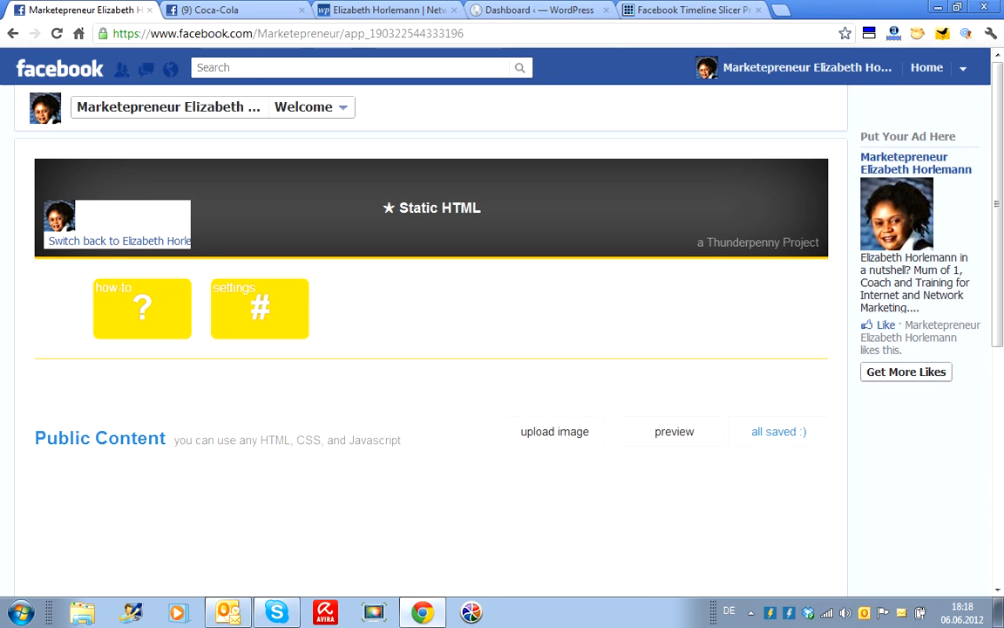
pyautogui.scroll(-3, 502, 349)
pyautogui.scroll(2, 502, 348)
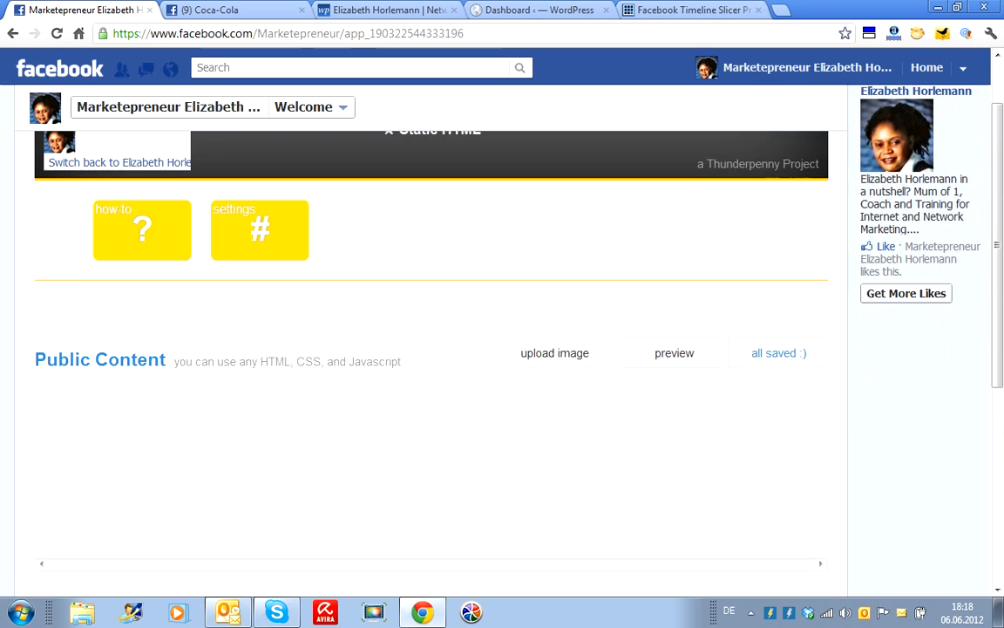
# Step: Switch to the WordPress dashboard, open the draft post "test" from all posts and show its HTML code
pyautogui.scroll(-1, 502, 348)
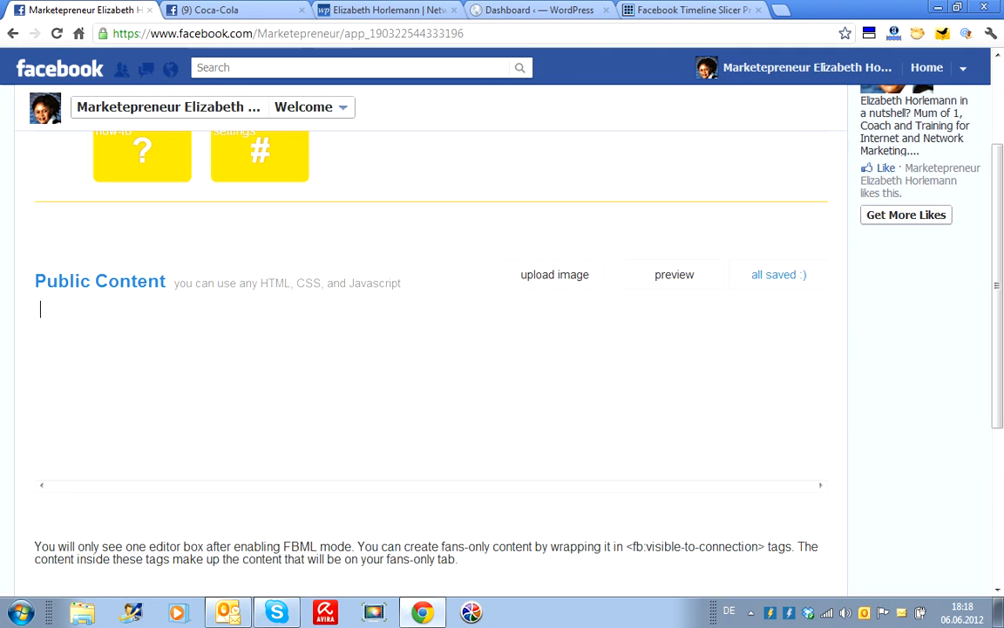
pyautogui.scroll(3, 428, 349)
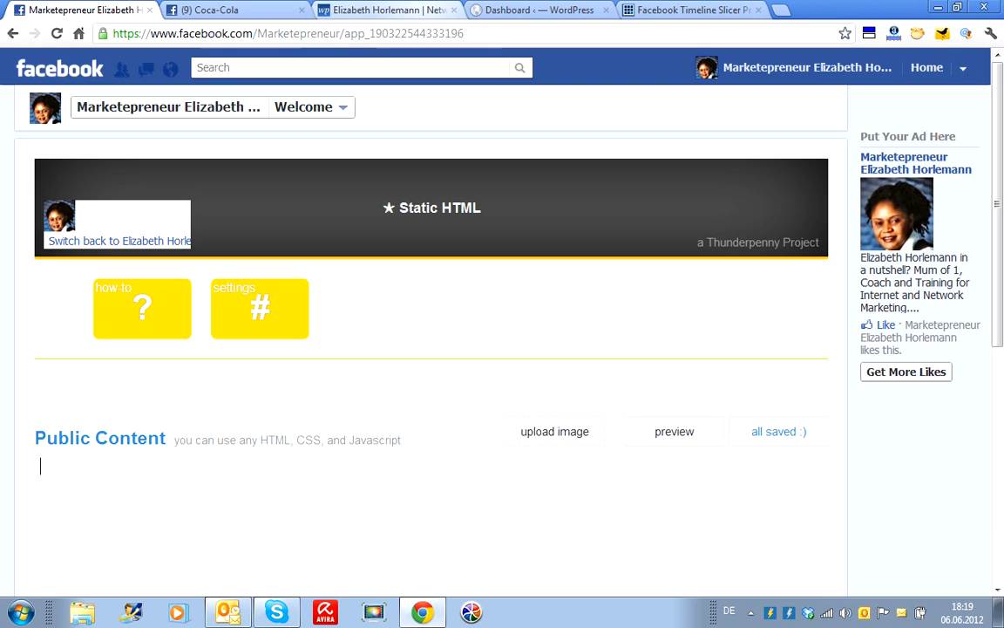
pyautogui.click(539, 11)
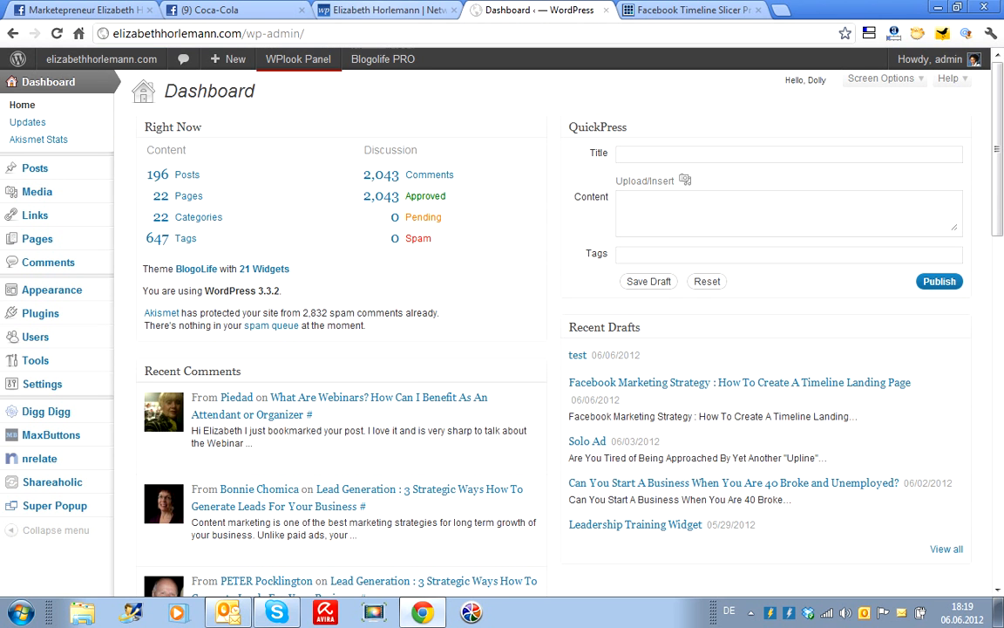
pyautogui.moveTo(34, 168)
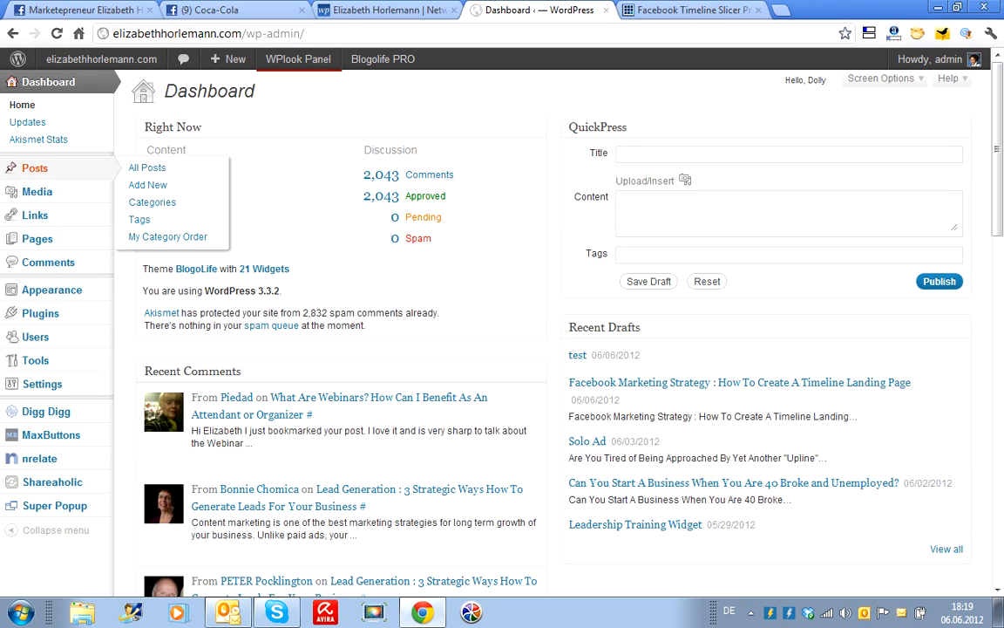
pyautogui.click(147, 167)
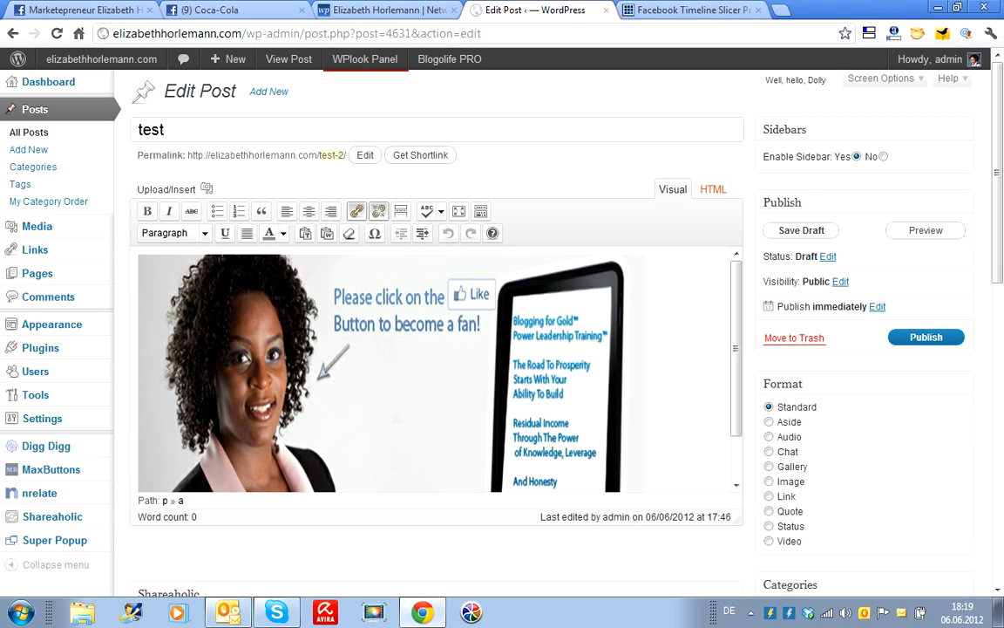
pyautogui.click(713, 190)
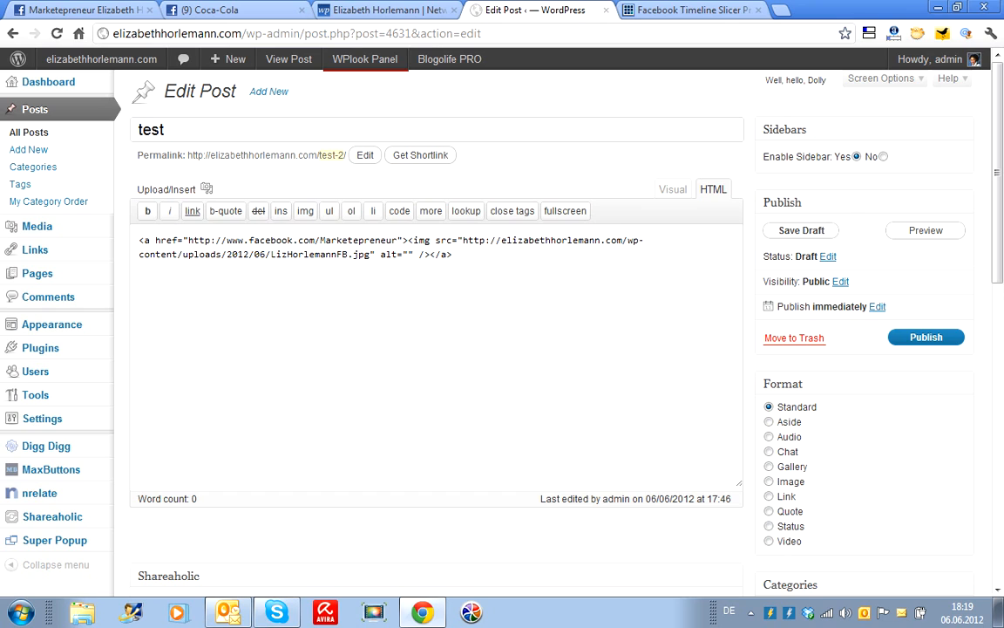
# Step: Highlight the Facebook page link and the image source URL in the post's HTML code
pyautogui.moveTo(320, 240); pyautogui.dragTo(397, 239)
pyautogui.click(323, 228)
pyautogui.moveTo(468, 240); pyautogui.dragTo(370, 254)
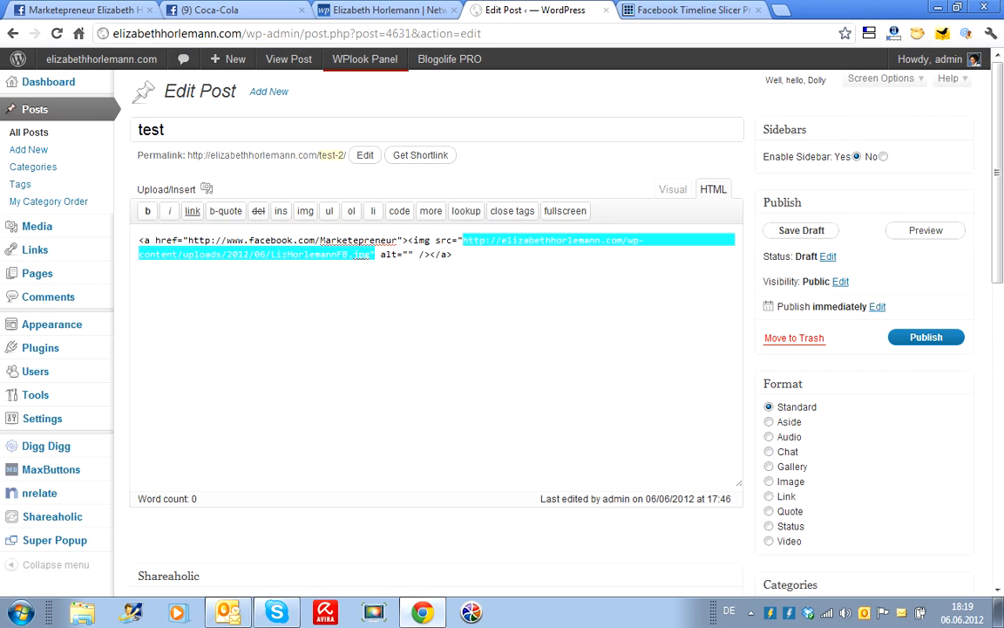
pyautogui.click(353, 254)
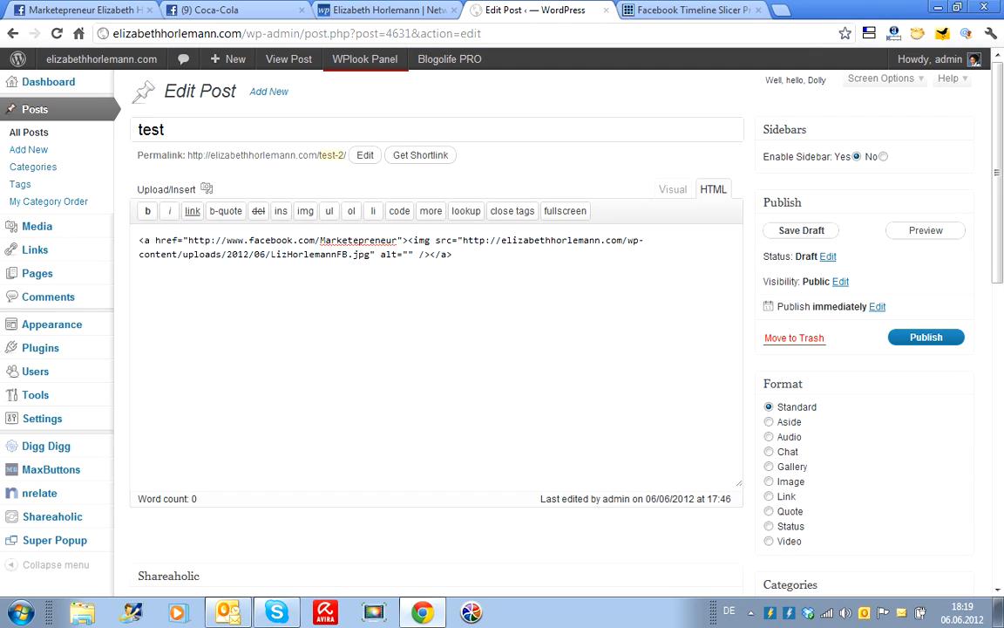
# Step: Leave the post for the Media Library, open the newest JPG for editing and select its file URL
pyautogui.moveTo(37, 226)
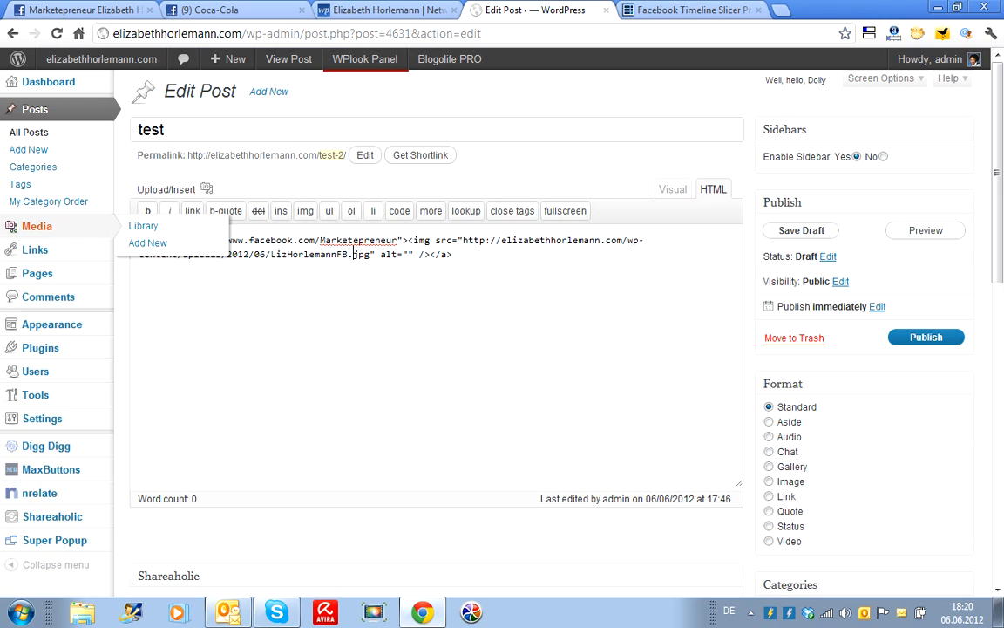
pyautogui.click(143, 226)
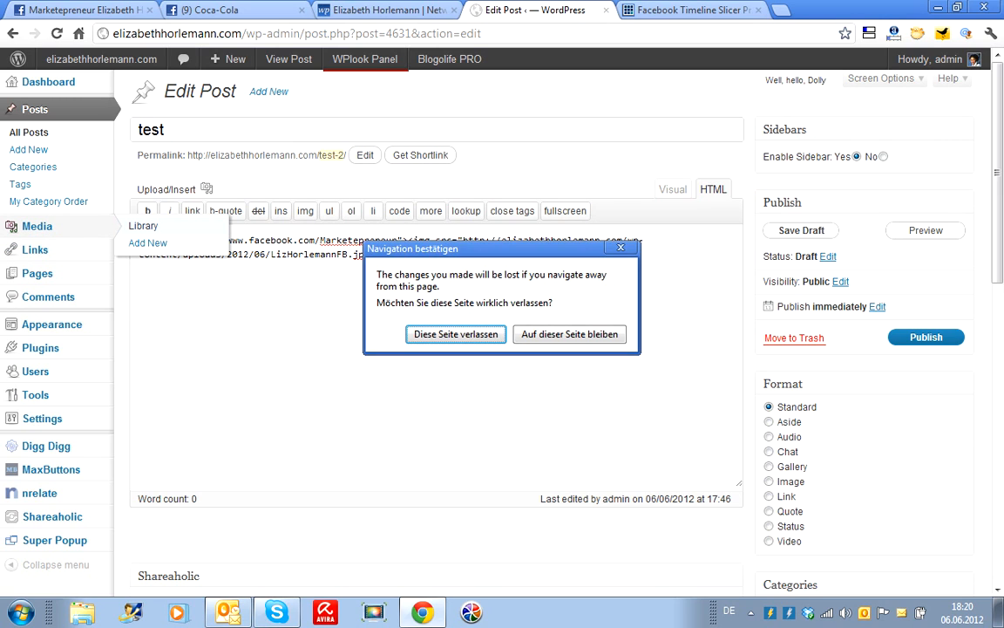
pyautogui.press('Tab')
pyautogui.press('Return')
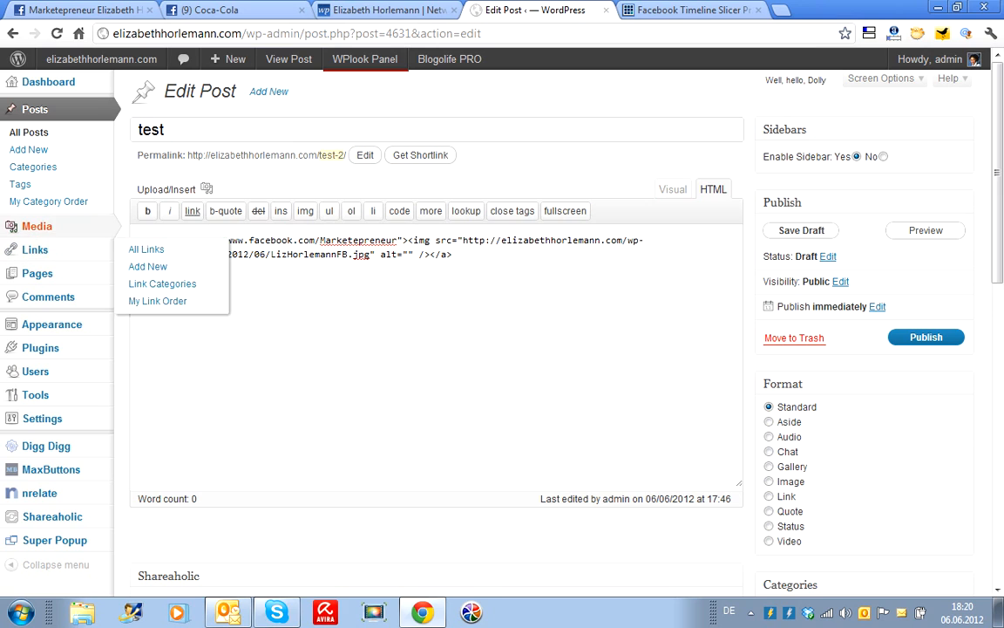
pyautogui.click(143, 225)
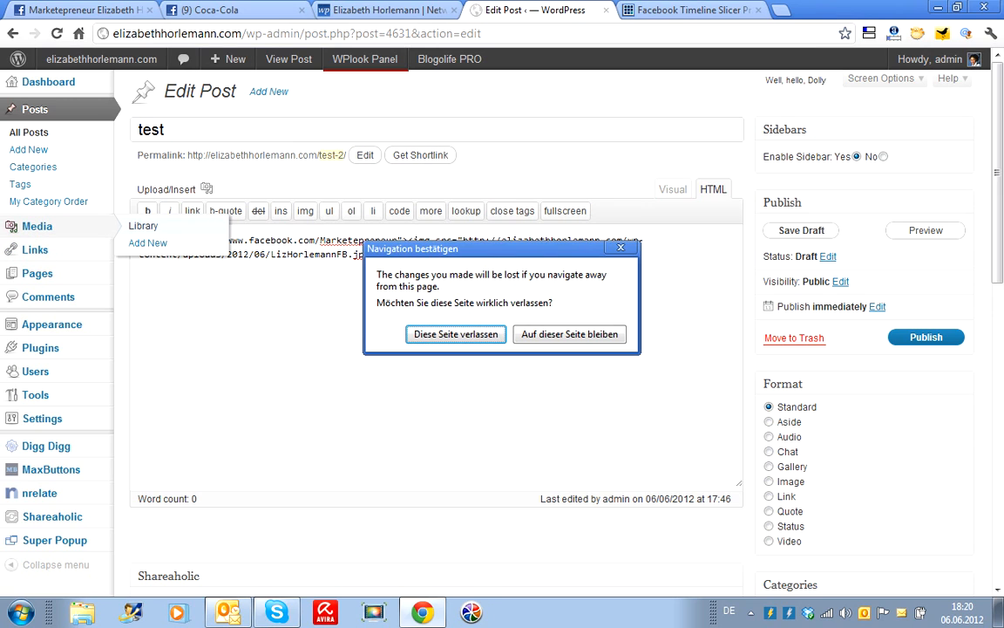
pyautogui.press('Return')
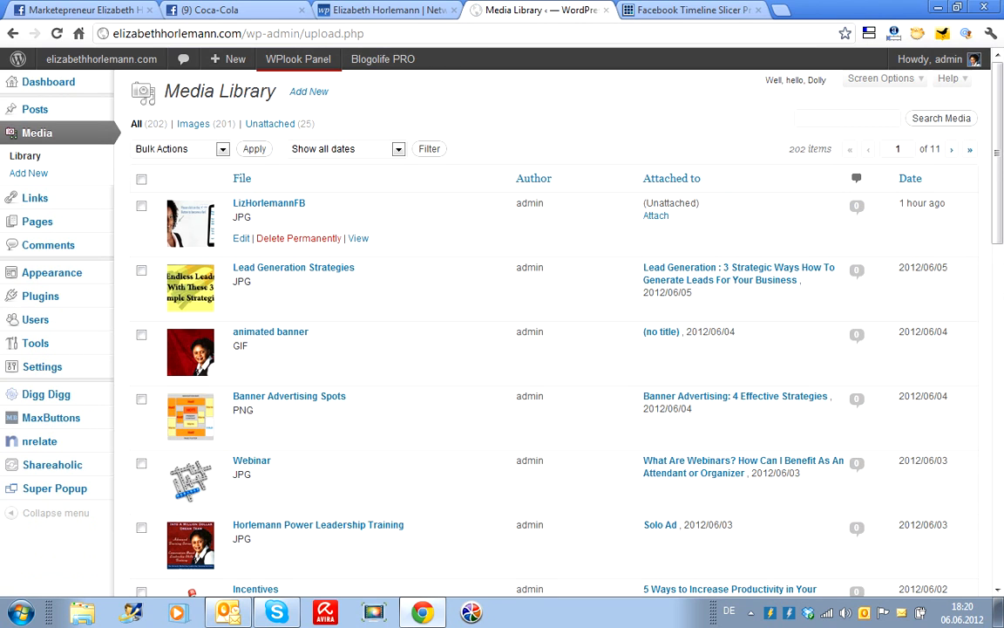
pyautogui.click(242, 238)
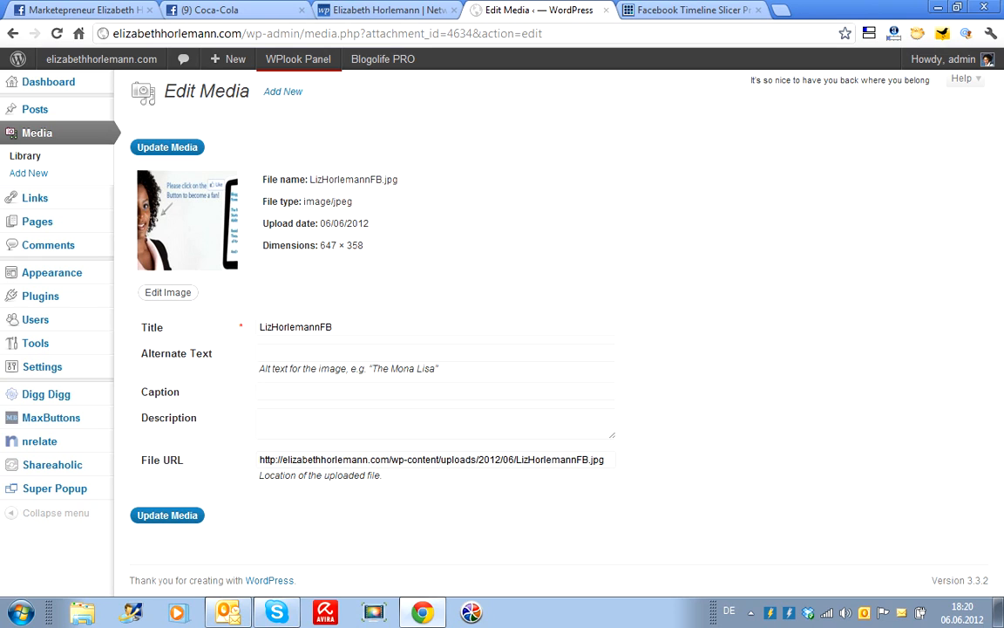
pyautogui.moveTo(259, 460); pyautogui.dragTo(605, 460)
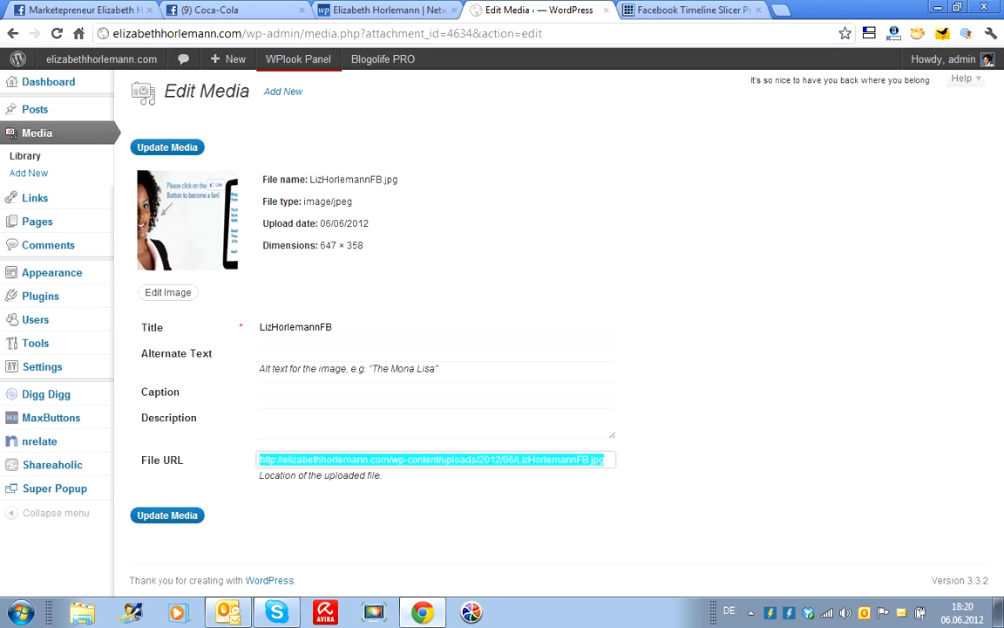
# Step: Reopen the draft post "test" and highlight the image URL inside its HTML code
pyautogui.moveTo(52, 109)
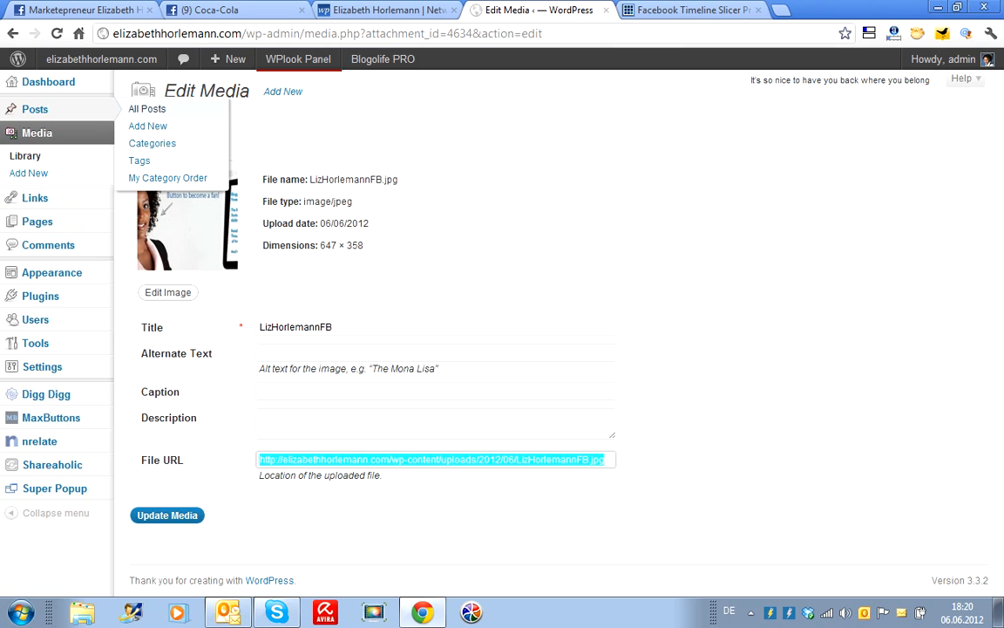
pyautogui.click(146, 109)
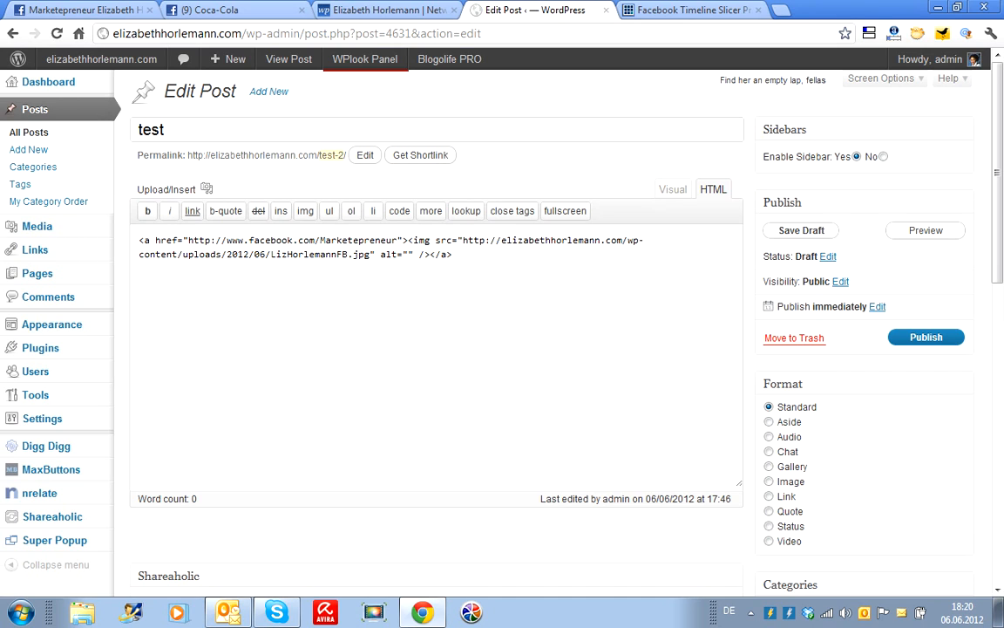
pyautogui.moveTo(463, 240); pyautogui.dragTo(369, 254)
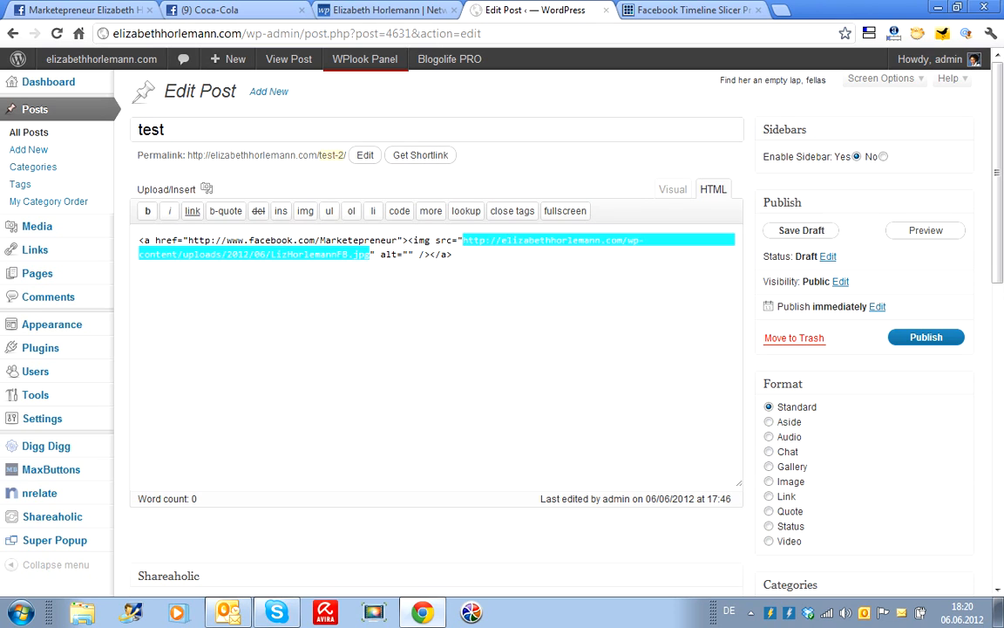
pyautogui.click(317, 254)
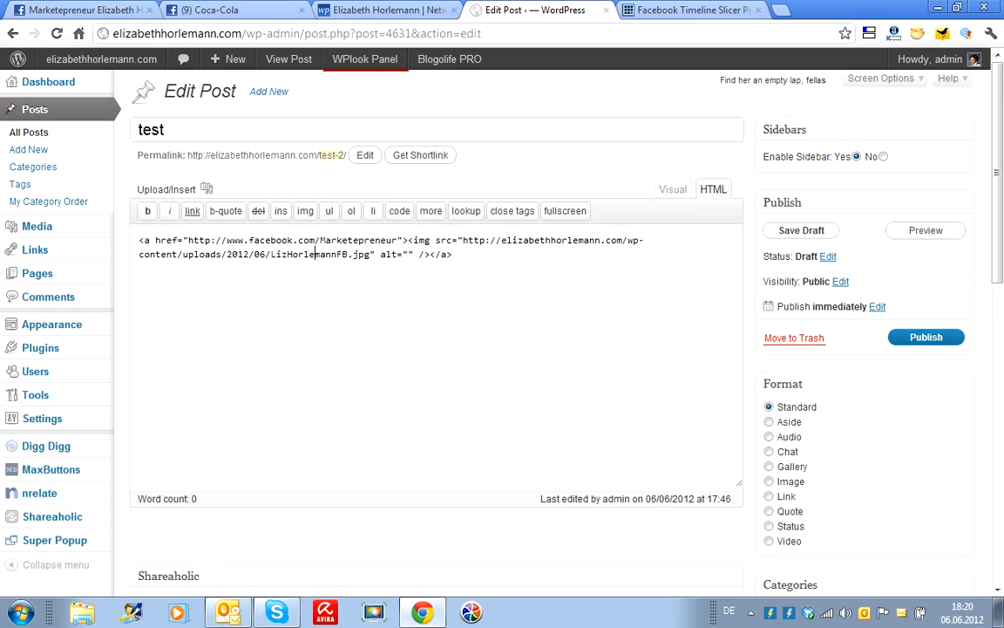
# Step: Show the "test" post in visual mode and save it as a draft
pyautogui.click(453, 254)
pyautogui.click(672, 189)
pyautogui.click(801, 230)
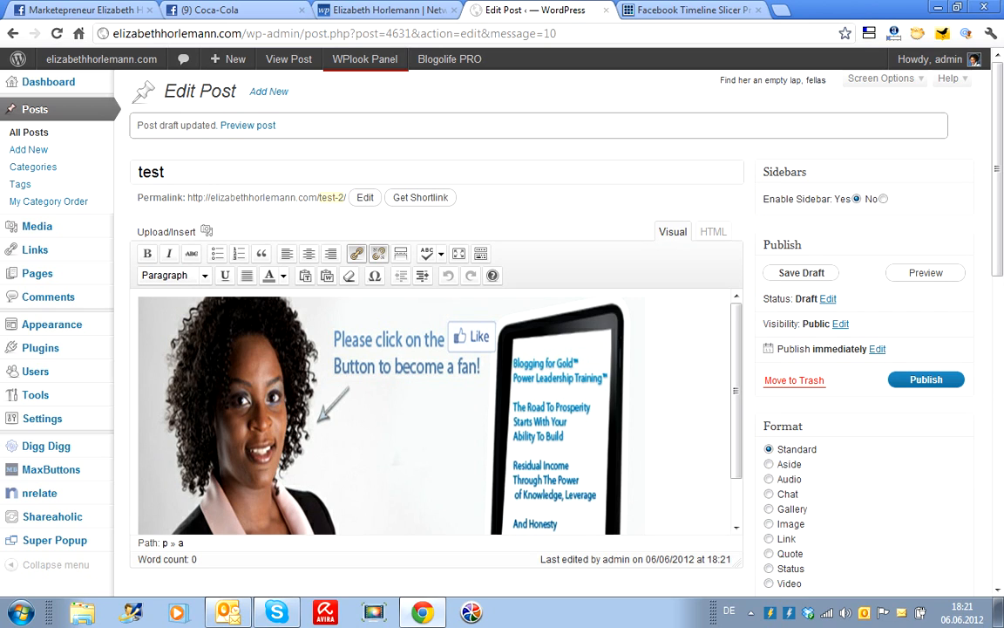
# Step: View the Facebook page's timeline, switch to Timeline Slicer Pro and add the advertsfb image to the page layout
pyautogui.click(83, 11)
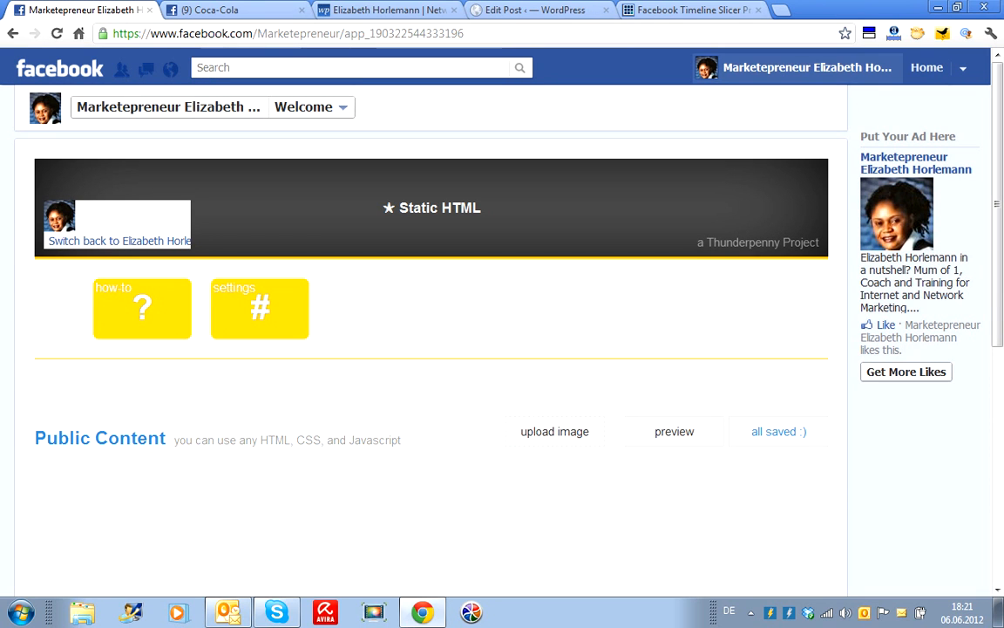
pyautogui.click(807, 67)
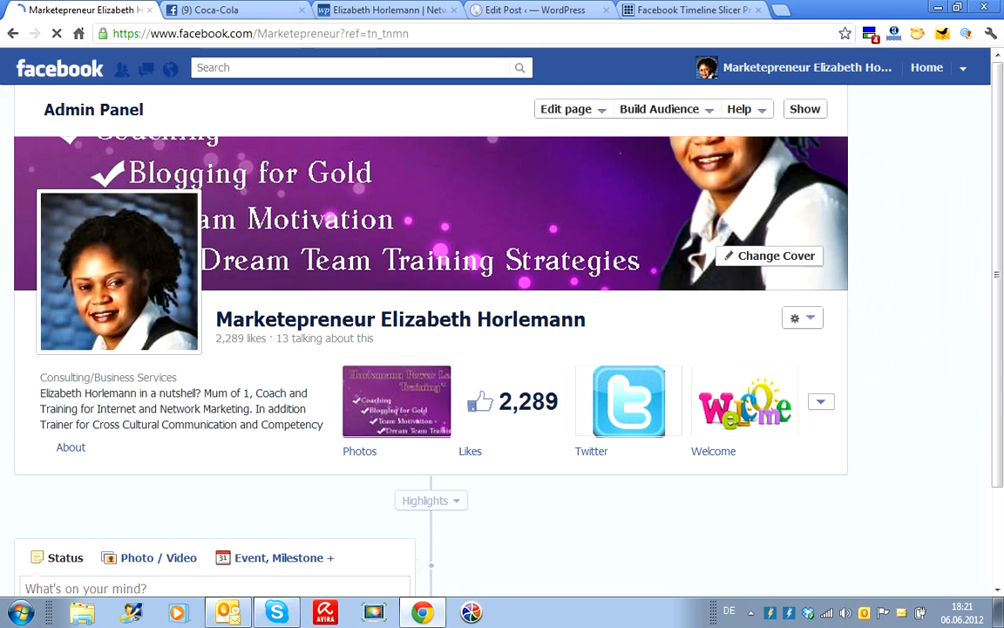
pyautogui.click(692, 10)
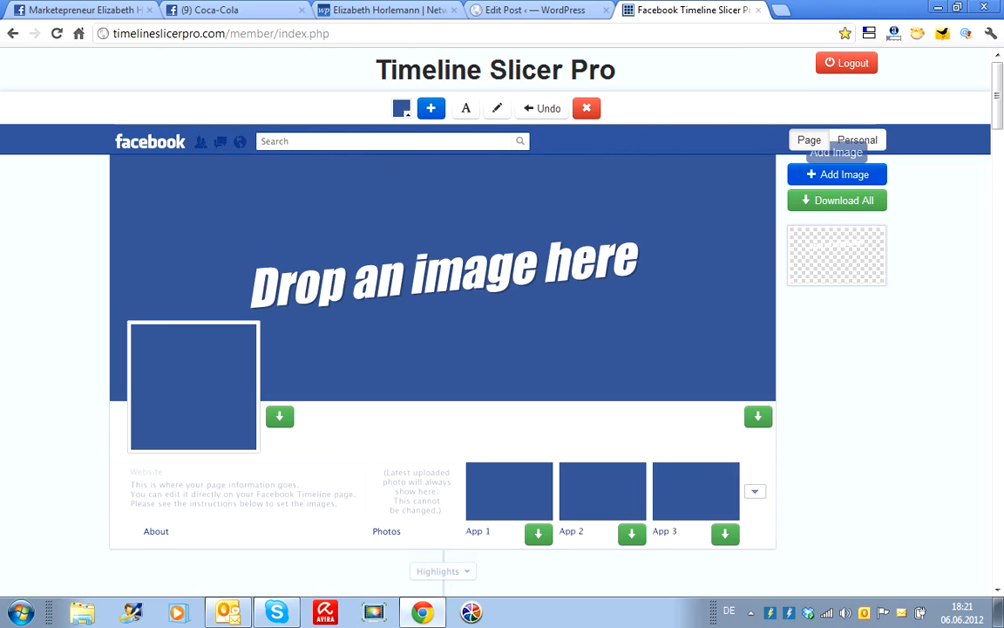
pyautogui.click(839, 174)
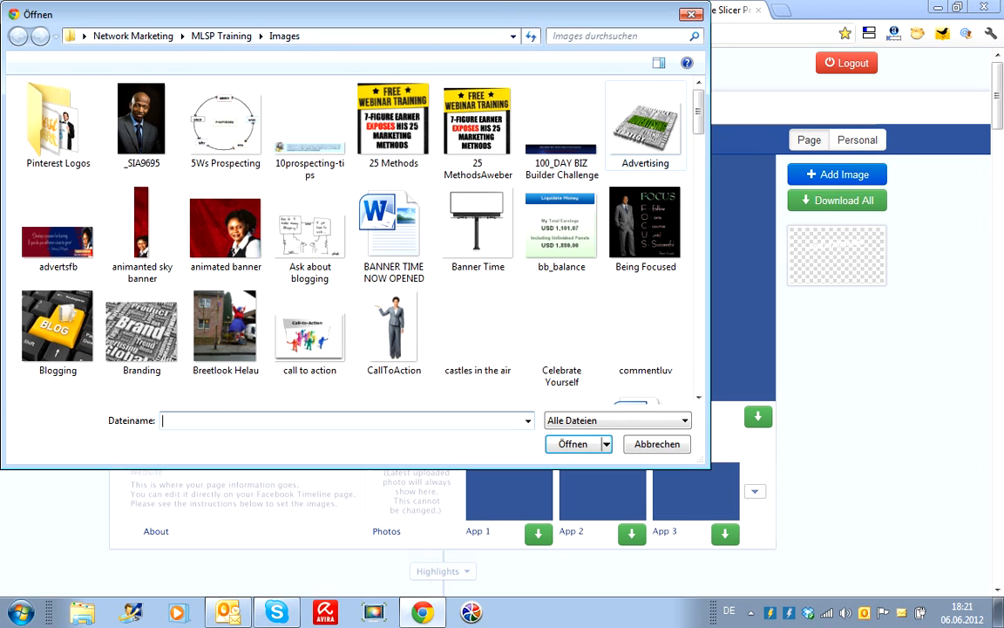
pyautogui.click(59, 233)
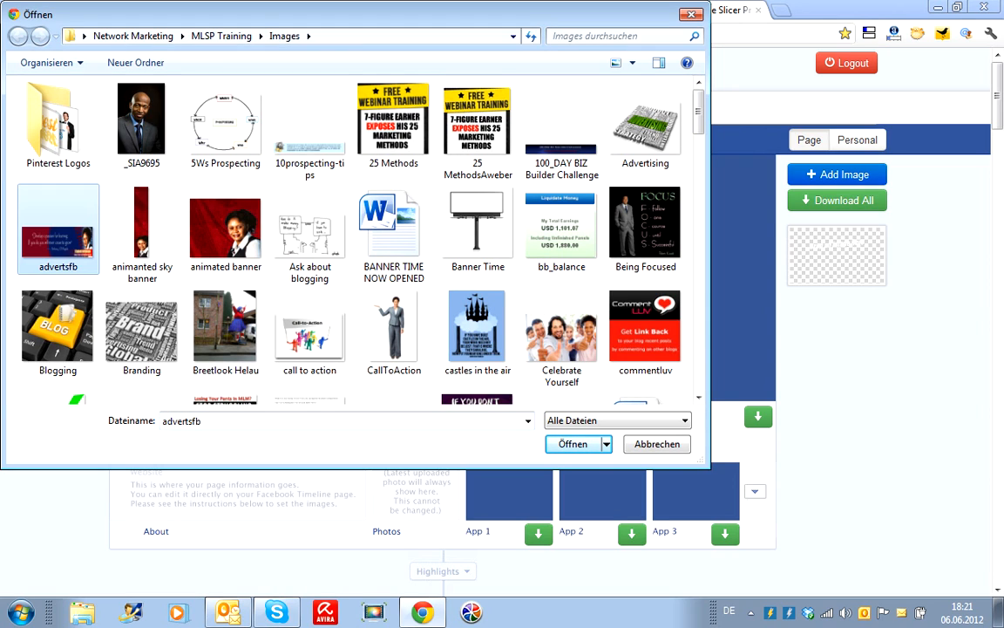
pyautogui.press('Return')
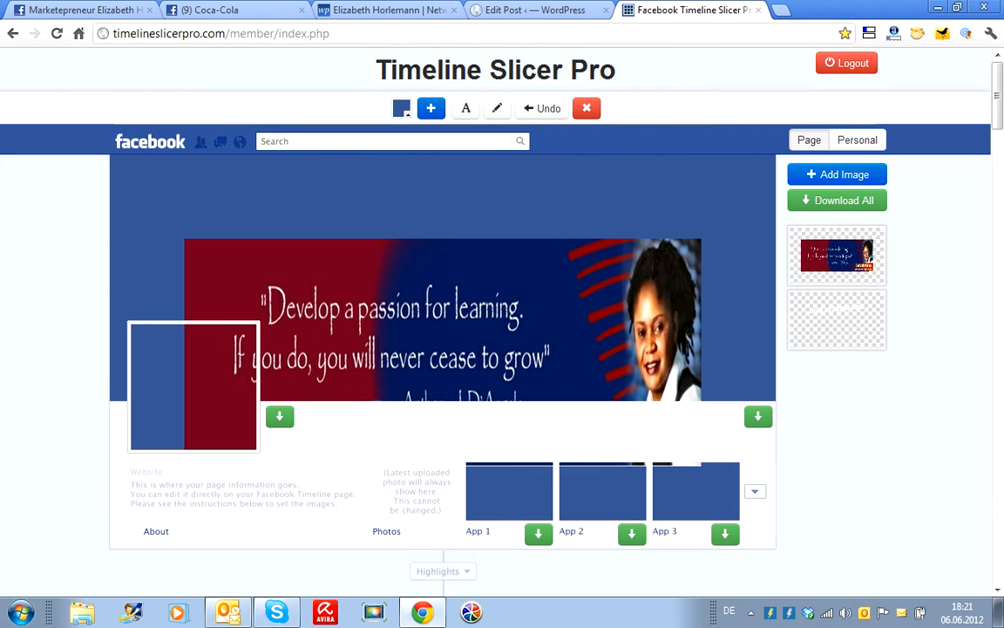
# Step: Move and resize the quote banner, straightening it and aligning it with the cover area's upper right corner
pyautogui.click(443, 351)
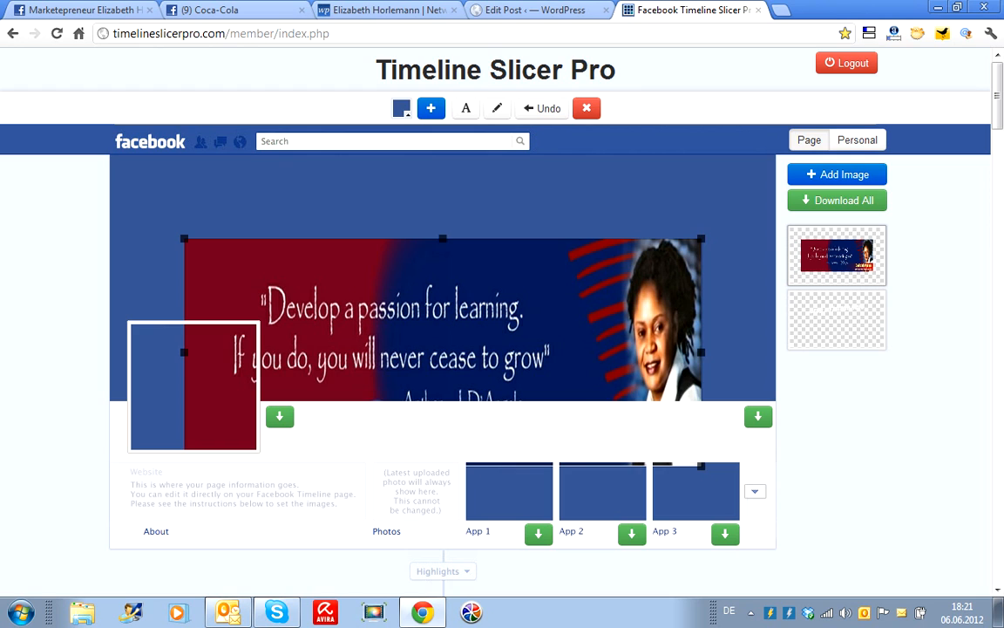
pyautogui.moveTo(443, 352); pyautogui.dragTo(506, 269)
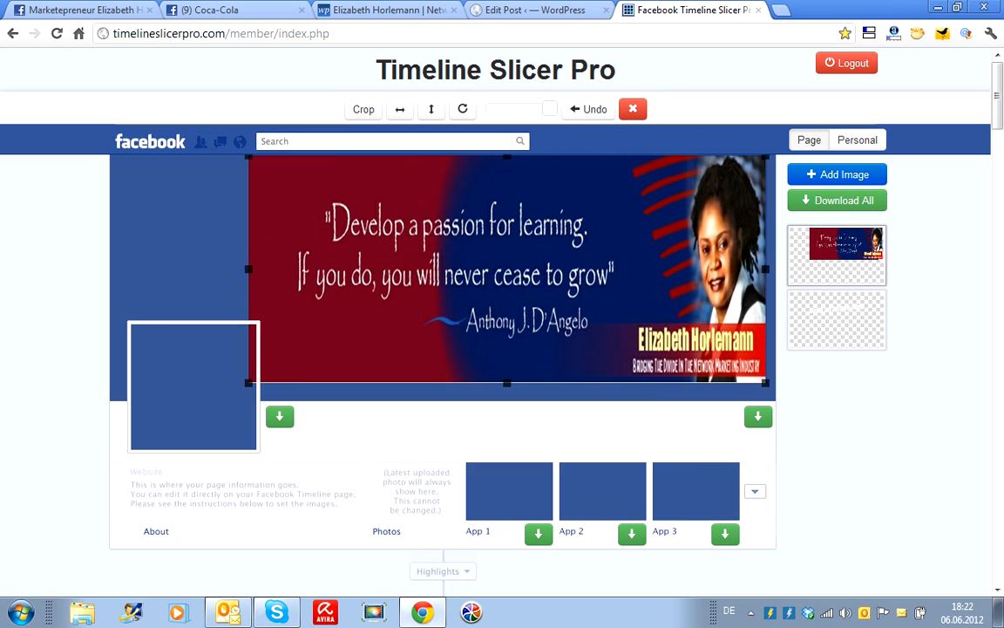
pyautogui.moveTo(767, 383); pyautogui.dragTo(761, 399)
pyautogui.moveTo(507, 279); pyautogui.dragTo(503, 229)
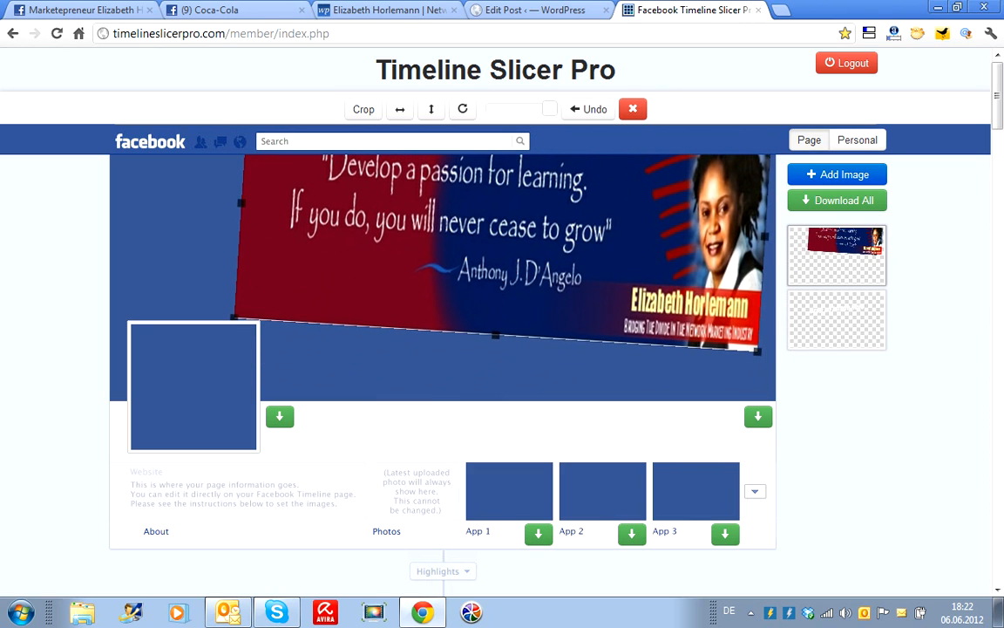
pyautogui.moveTo(757, 351)
pyautogui.mouseDown()
pyautogui.moveTo(774, 309)
pyautogui.moveTo(764, 335)
pyautogui.mouseUp()
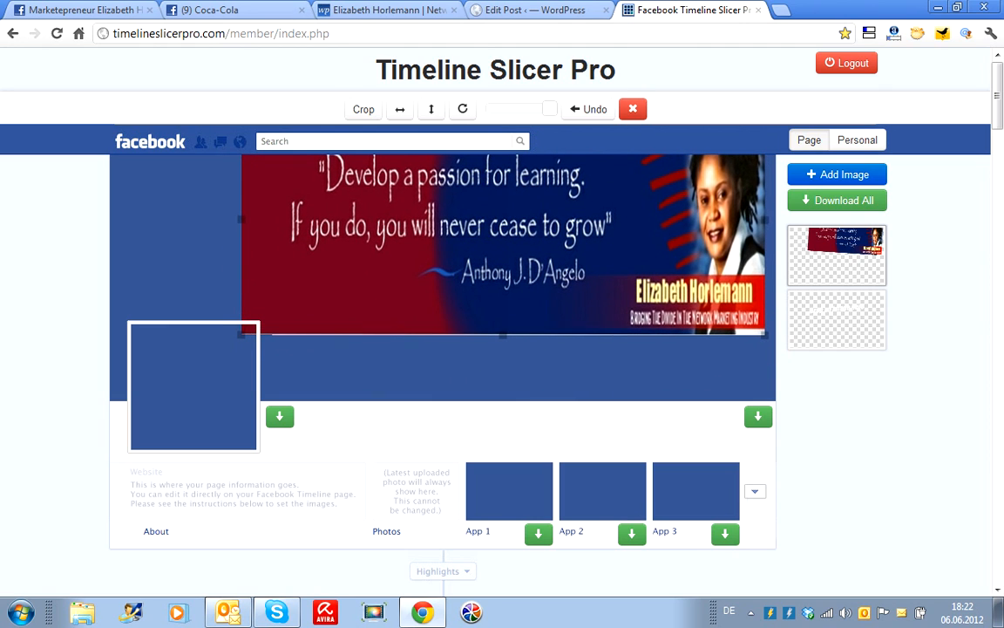
pyautogui.moveTo(611, 253); pyautogui.dragTo(622, 287)
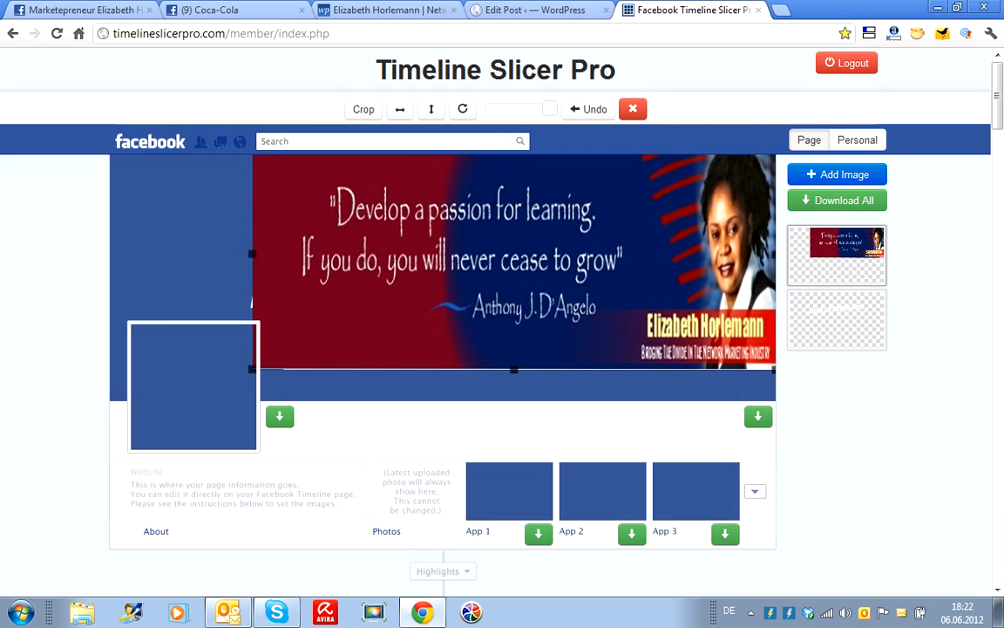
# Step: Add the CallToAction image and fit it into the profile picture frame
pyautogui.click(837, 174)
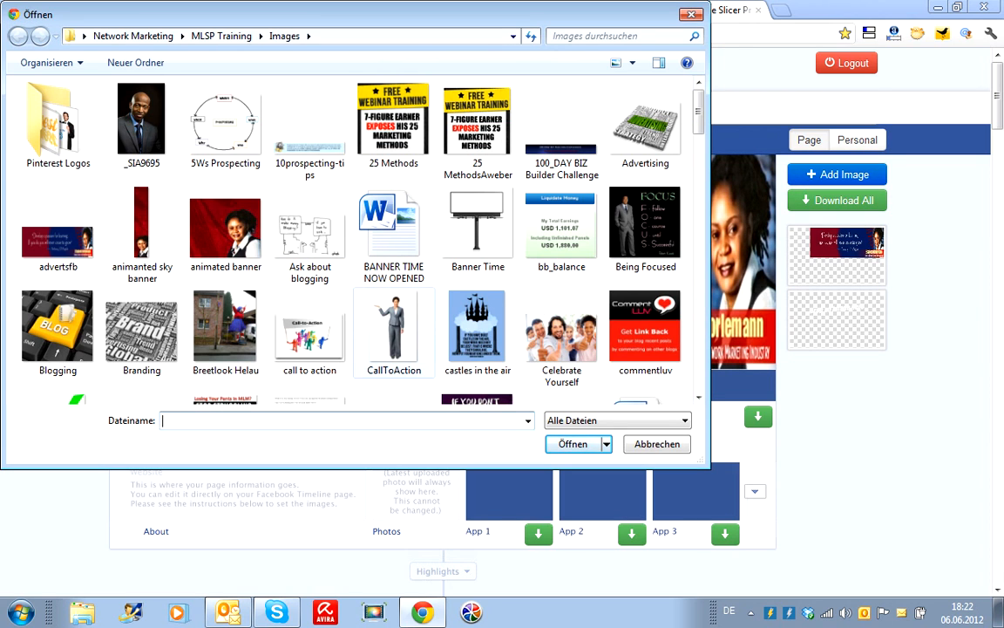
pyautogui.click(394, 330)
pyautogui.press('Return')
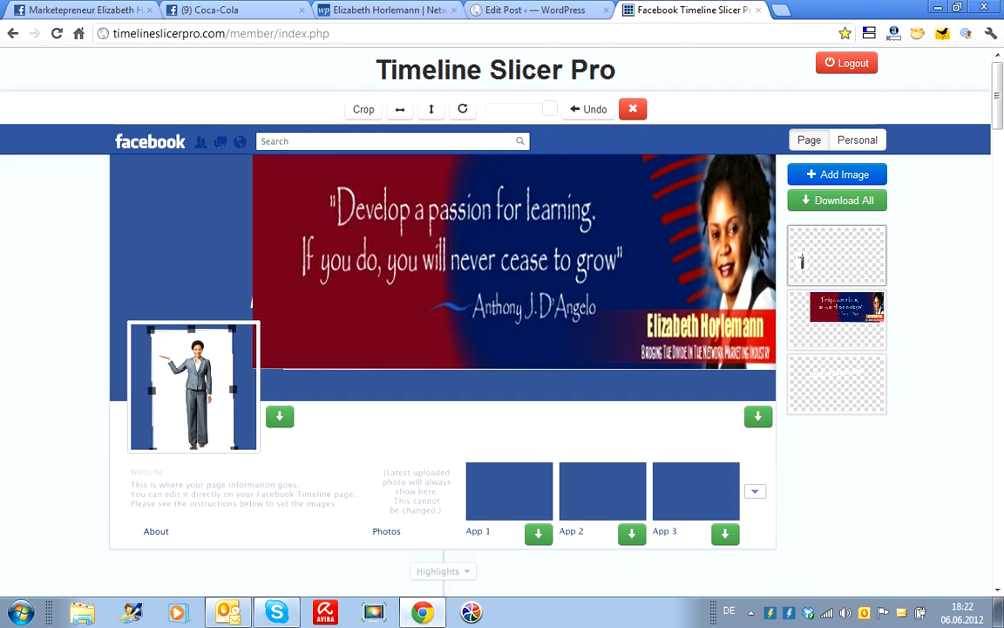
# Step: Add the Celebrate Yourself image to the timeline layout
pyautogui.click(837, 174)
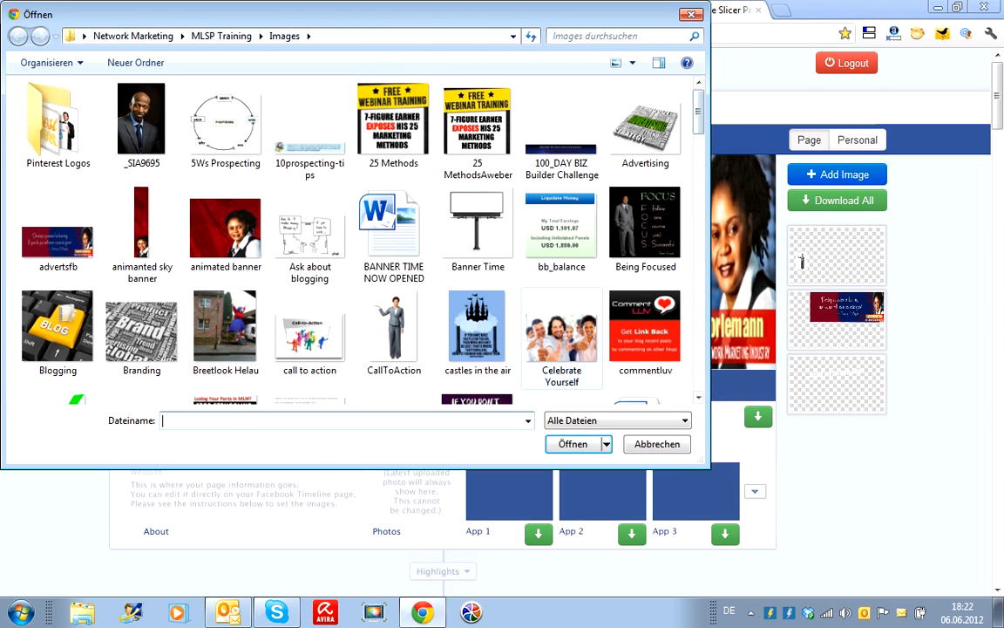
pyautogui.click(562, 339)
pyautogui.press('Return')
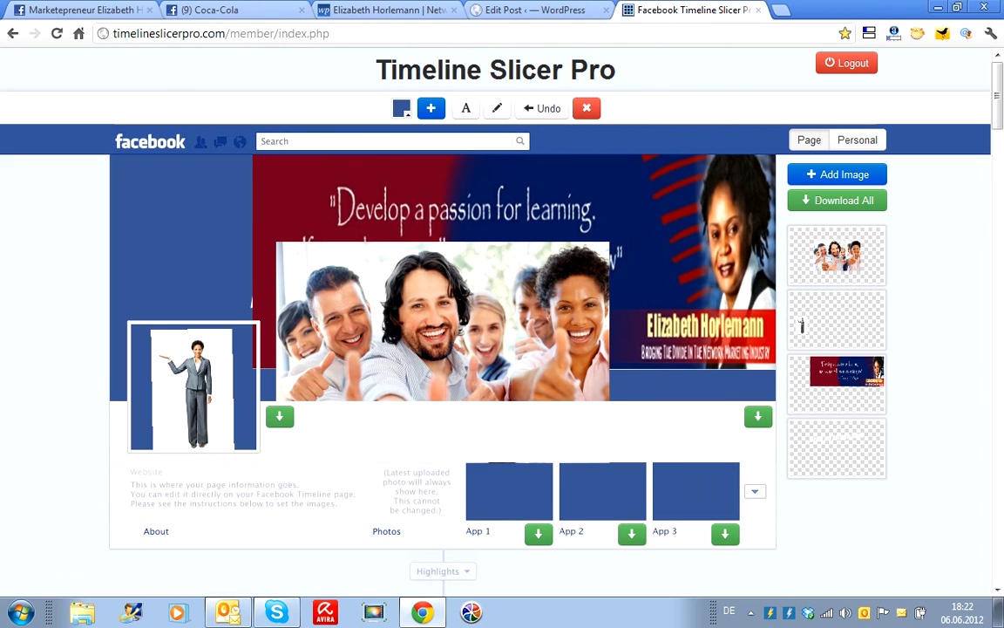
# Step: Shrink the Celebrate Yourself image to fit the App 1 thumbnail and download all the slices as a zip
pyautogui.click(442, 320)
pyautogui.moveTo(276, 241); pyautogui.dragTo(396, 320)
pyautogui.moveTo(444, 352); pyautogui.dragTo(503, 496)
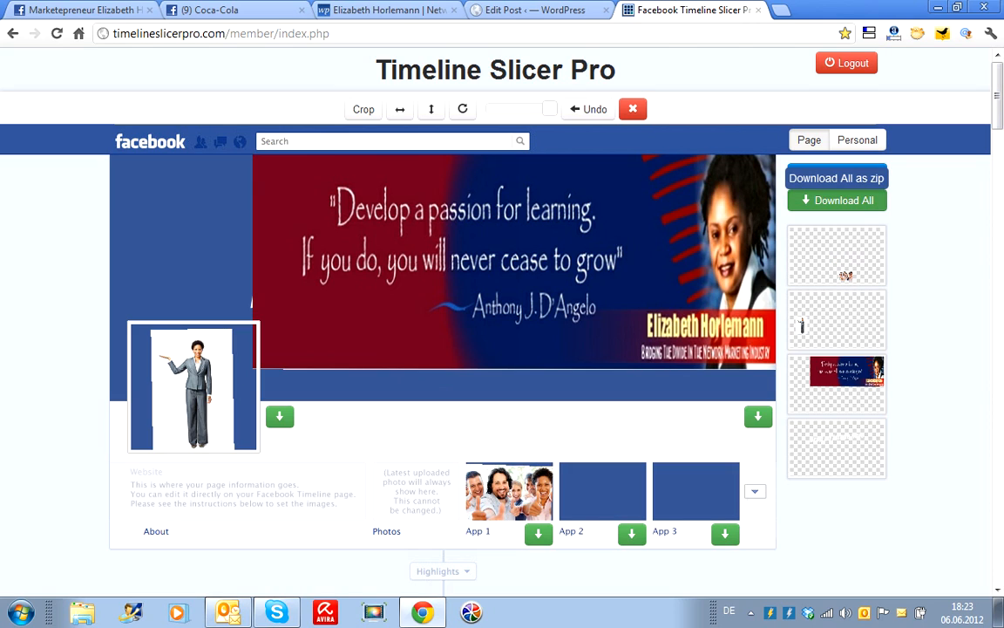
pyautogui.click(837, 201)
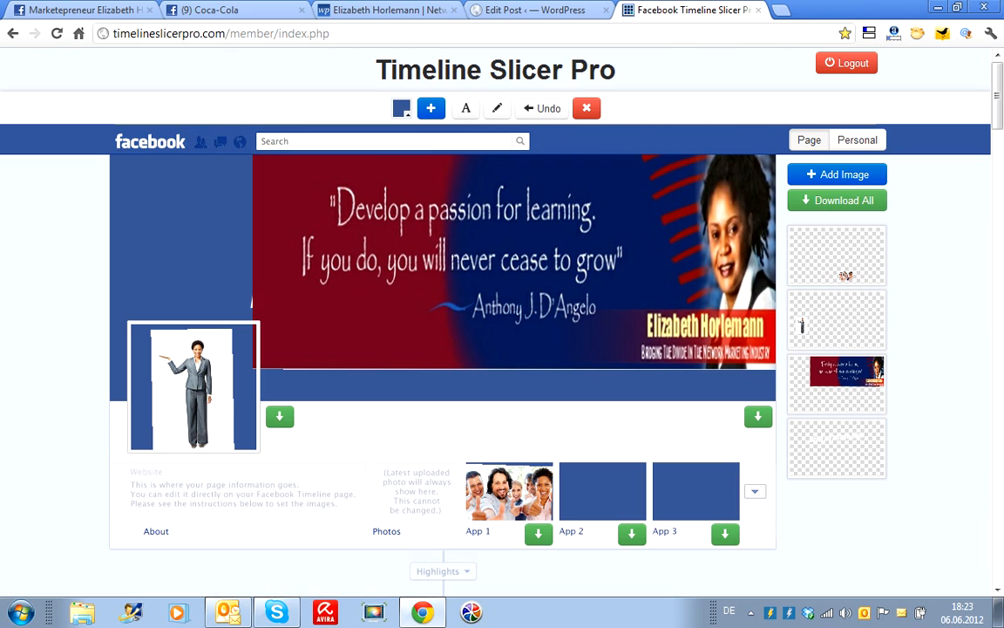
# Step: Move the "Drop an image here" text to the cover's upper left and shrink the quote banner into its lower right area
pyautogui.moveTo(470, 279); pyautogui.dragTo(508, 279)
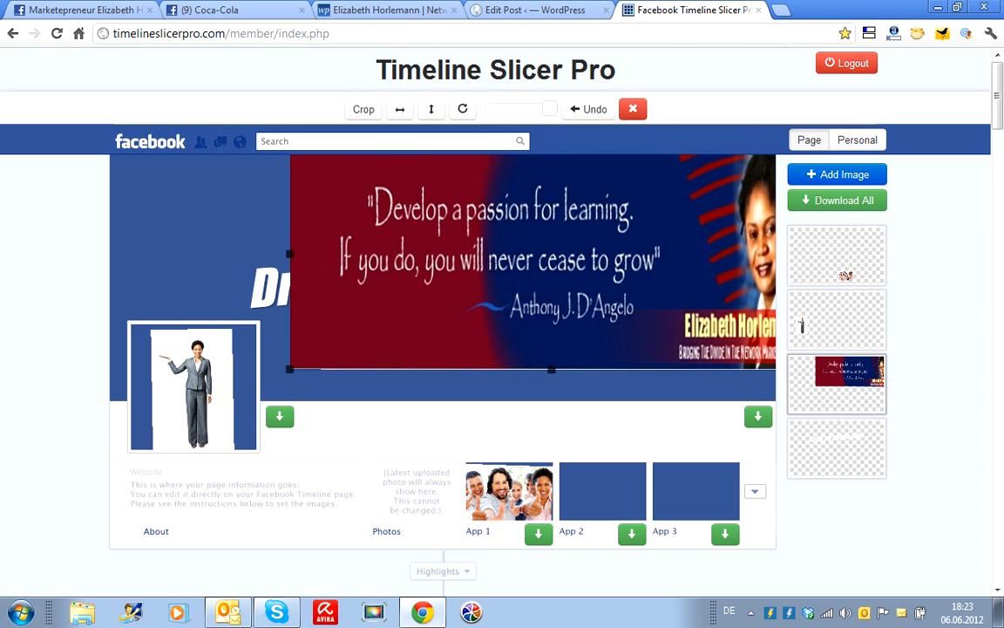
pyautogui.moveTo(269, 289); pyautogui.dragTo(145, 227)
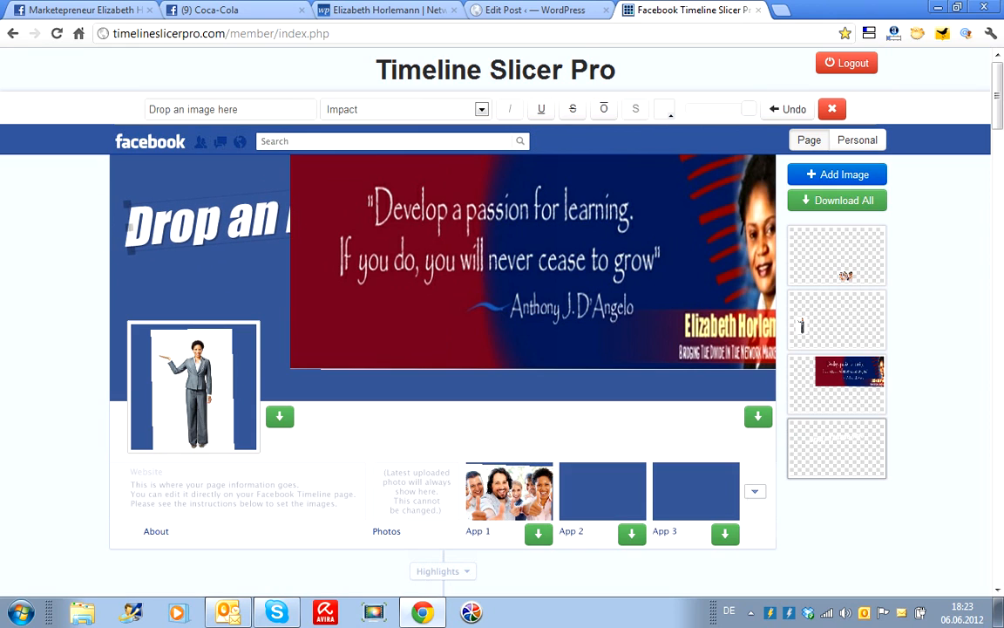
pyautogui.click(523, 266)
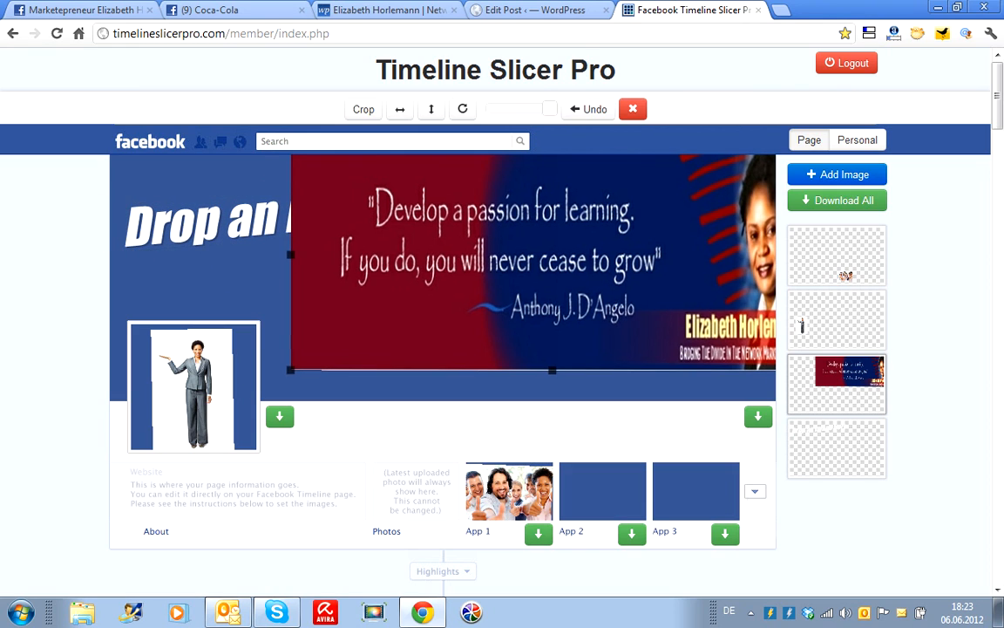
pyautogui.moveTo(290, 370); pyautogui.dragTo(421, 316)
pyautogui.moveTo(523, 266); pyautogui.dragTo(588, 341)
# Step: Replace the cover's "Drop an image here" text with "Leadership Training"
pyautogui.click(366, 207)
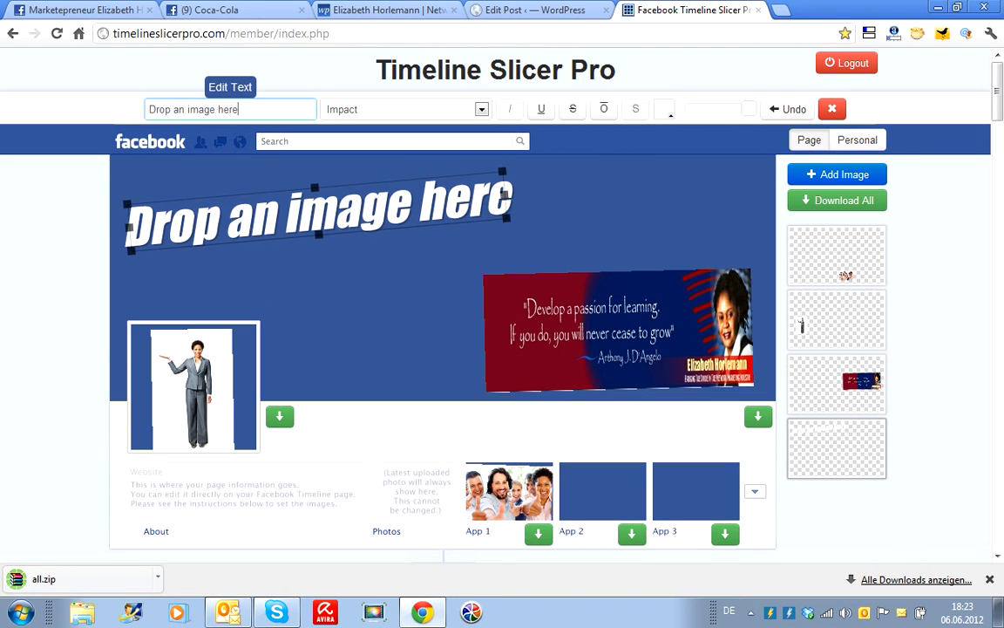
pyautogui.moveTo(239, 109); pyautogui.dragTo(146, 109)
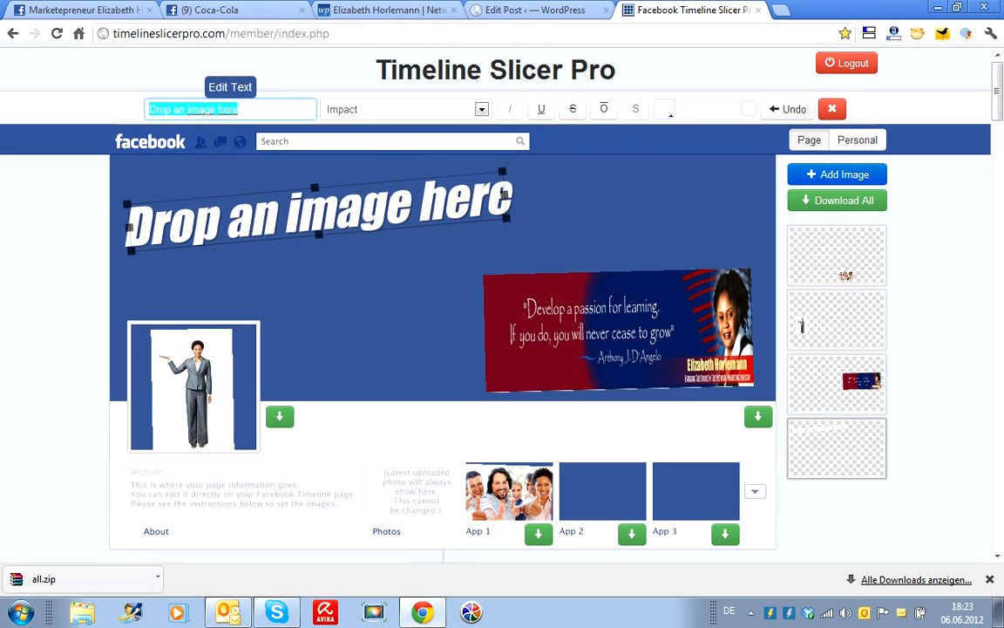
pyautogui.write('Lead')
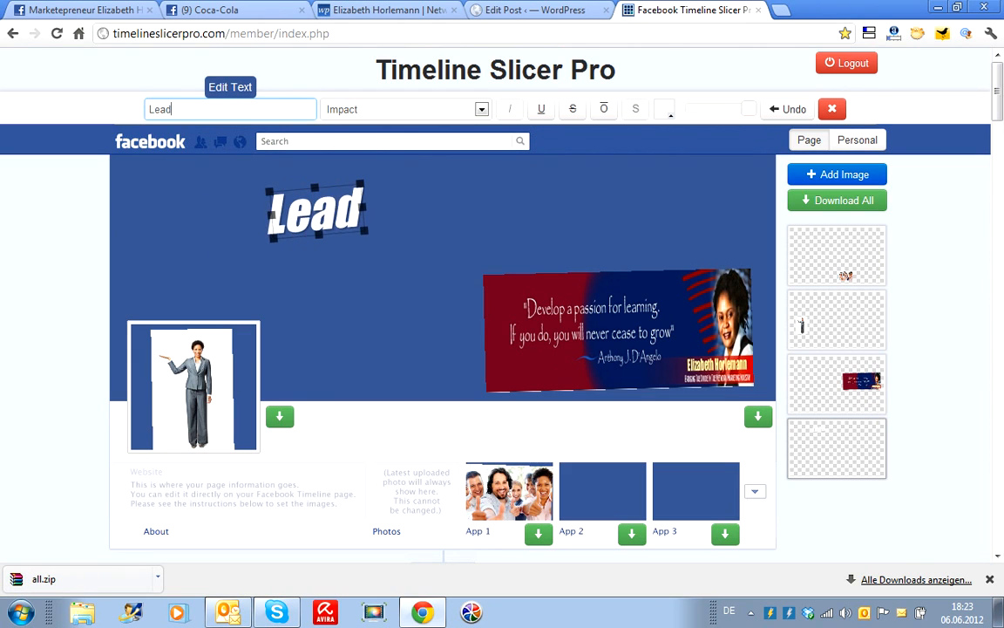
pyautogui.write('ership ')
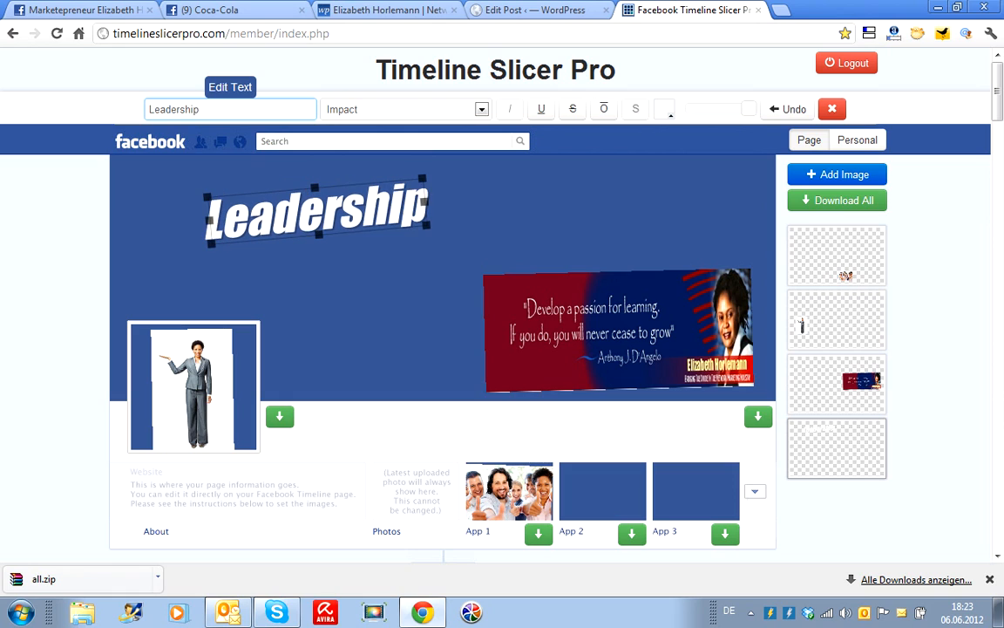
pyautogui.write('Trai')
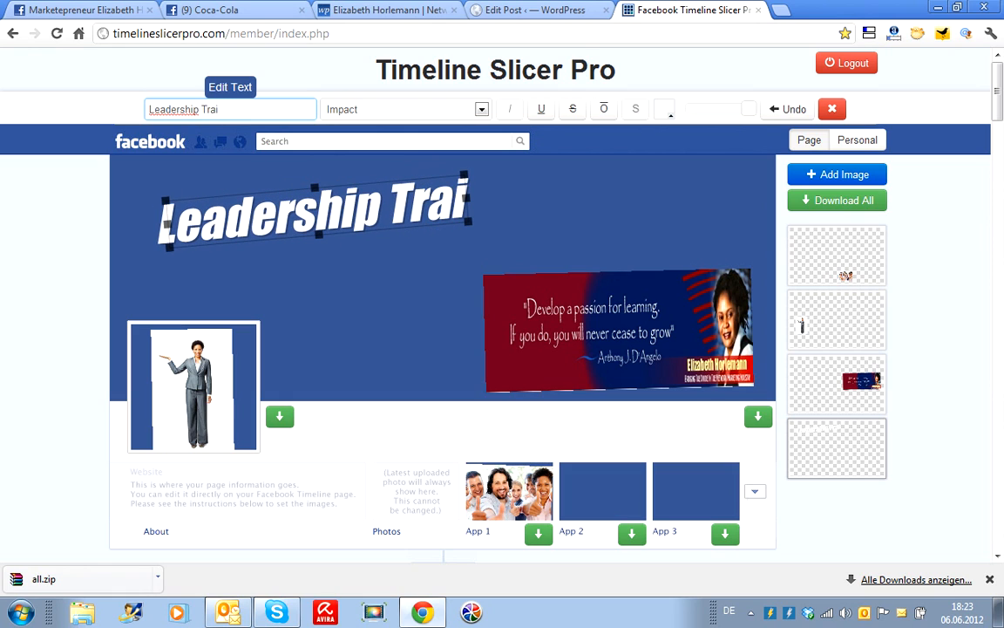
pyautogui.write('ning')
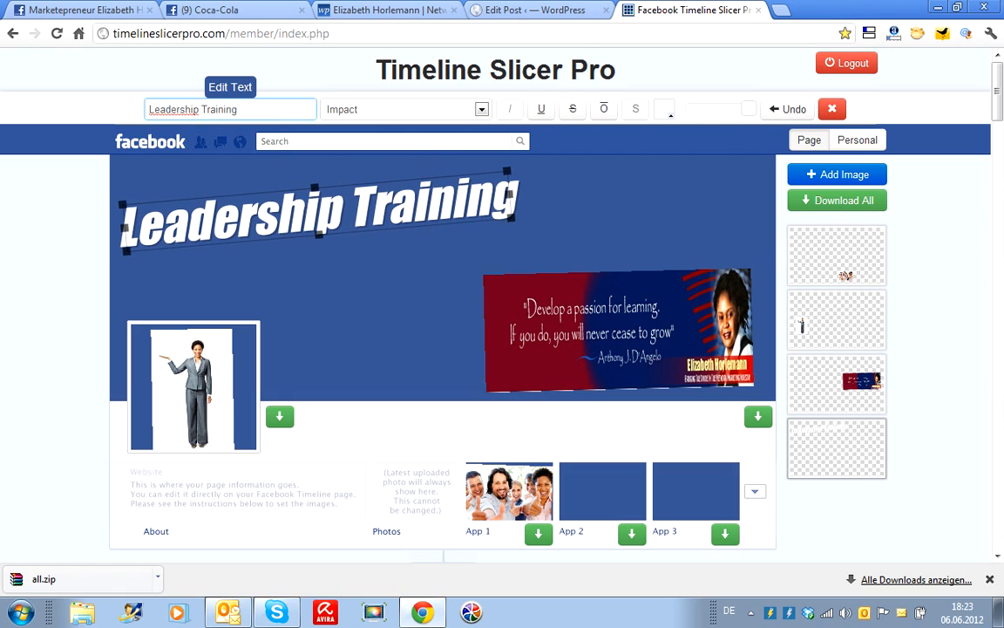
pyautogui.click(601, 214)
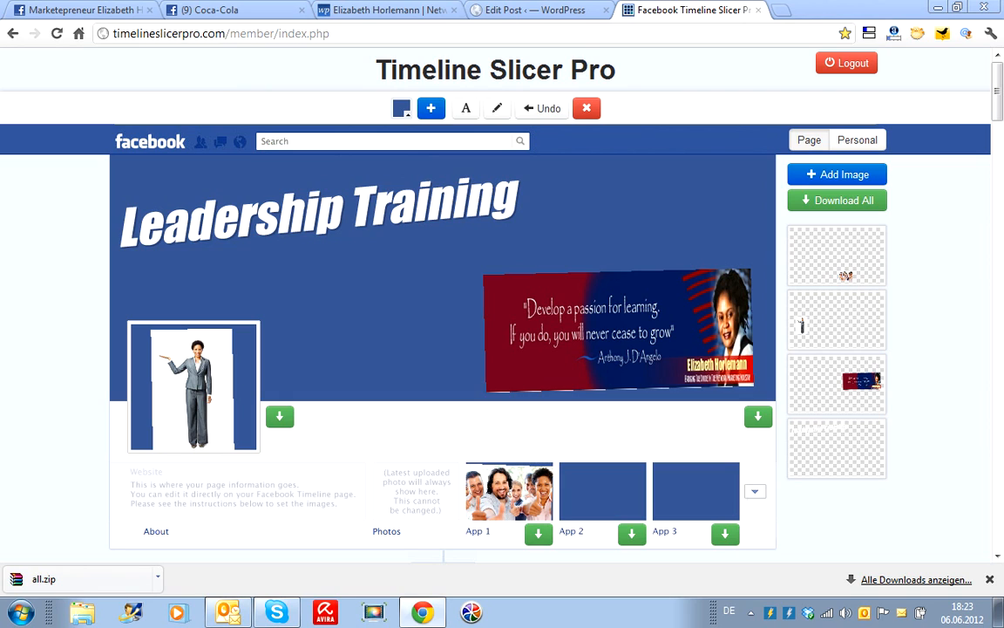
# Step: Add the text "Blogging for Gold" to the cover and place it between the Leadership Training heading and the quote banner
pyautogui.click(837, 174)
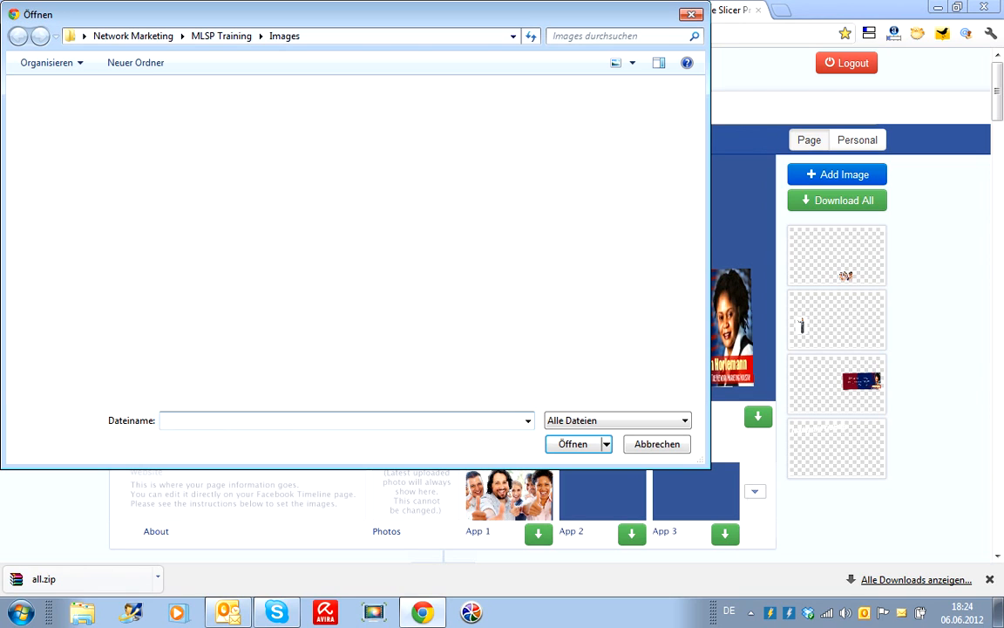
pyautogui.click(657, 445)
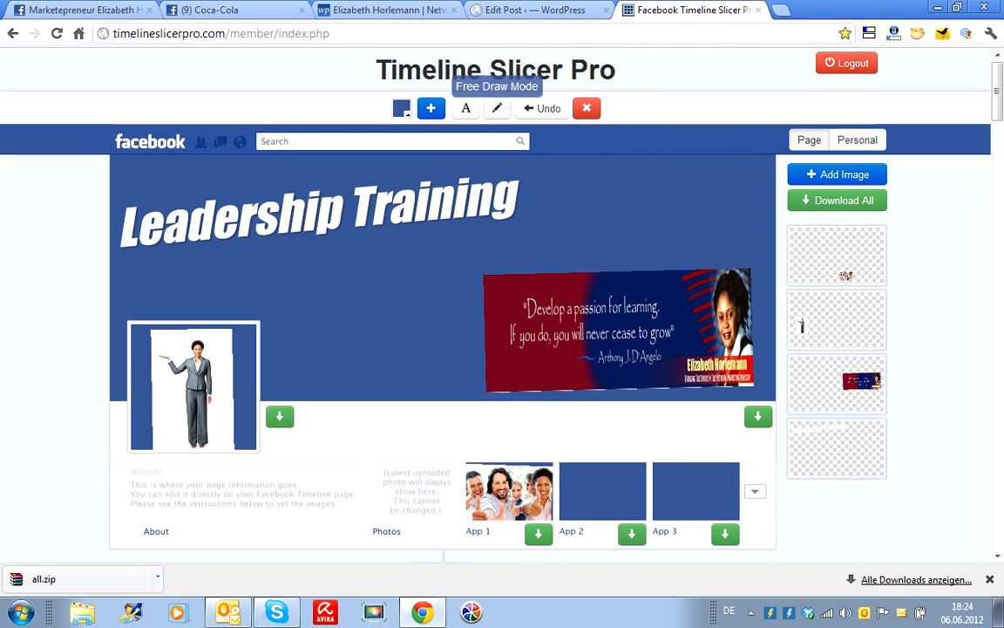
pyautogui.click(466, 108)
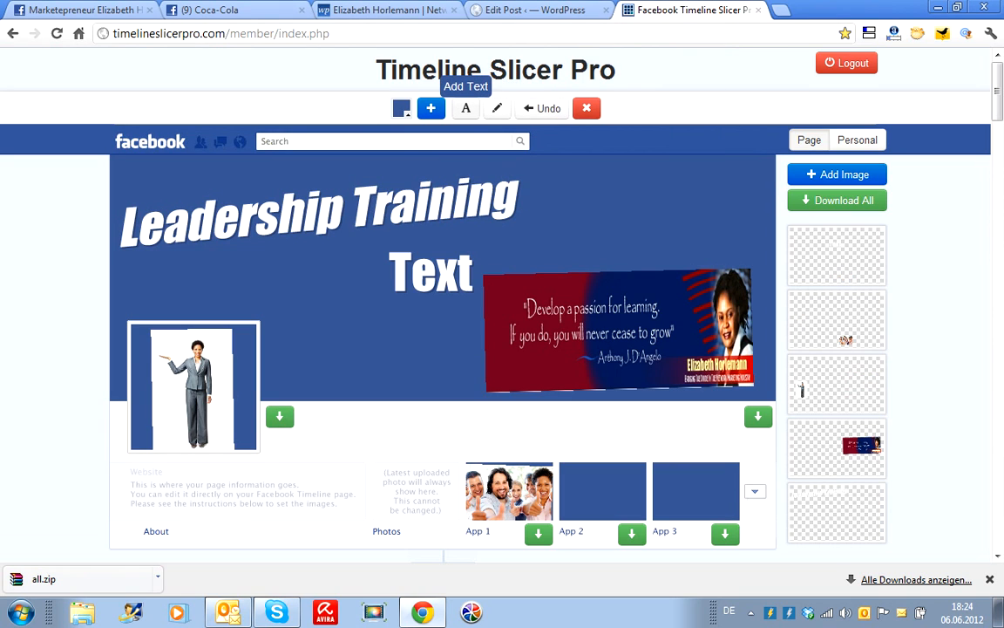
pyautogui.click(440, 273)
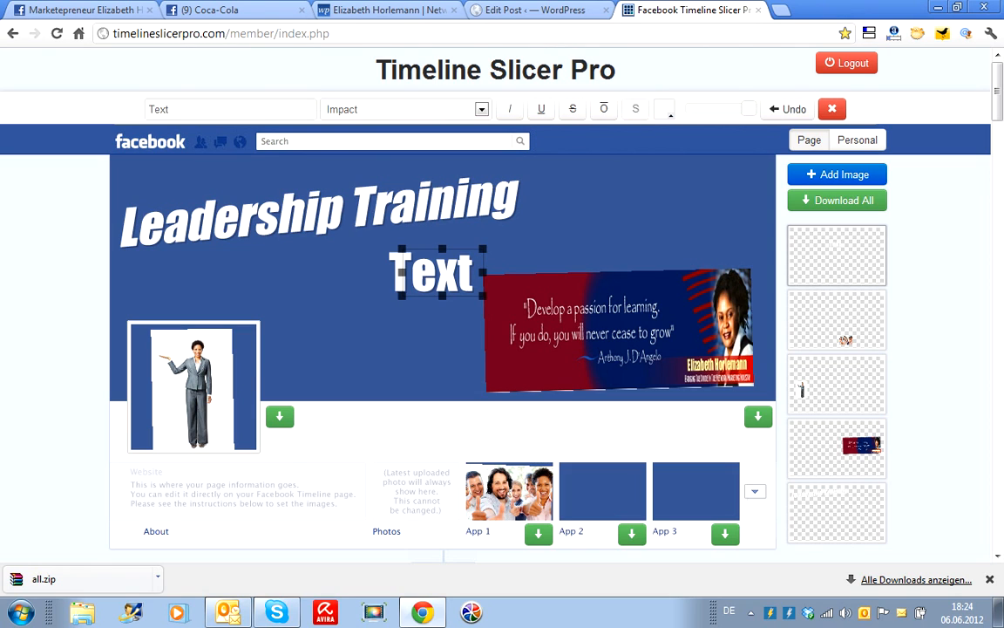
pyautogui.doubleClick(159, 109)
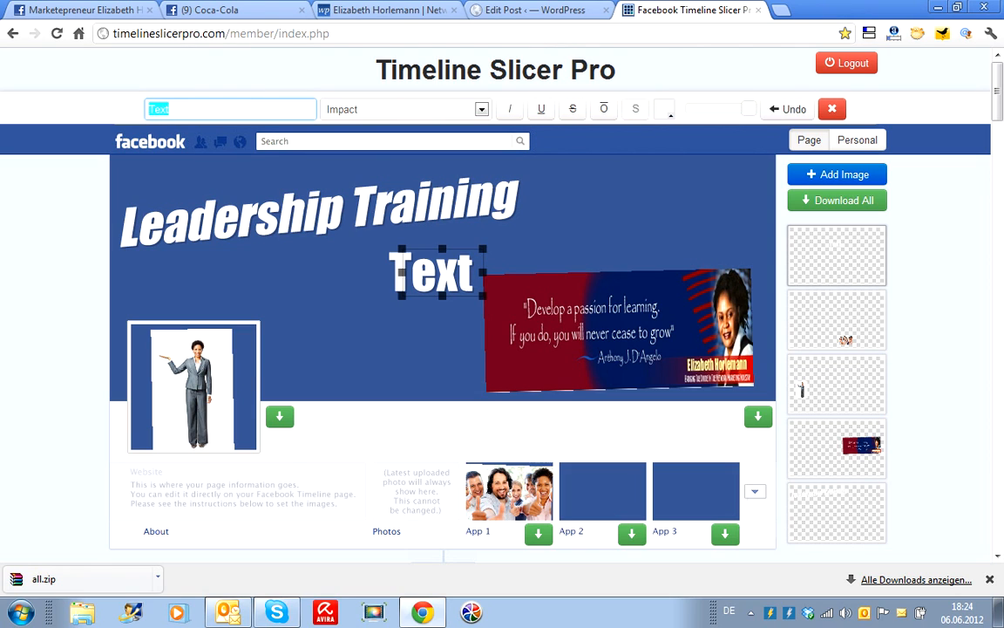
pyautogui.write('Blo')
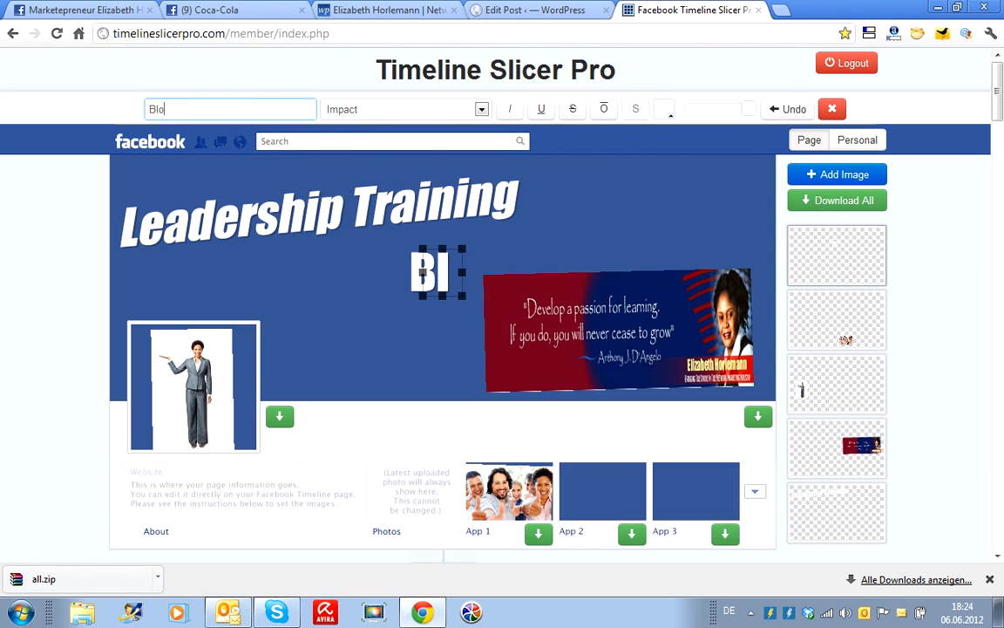
pyautogui.write('gging ')
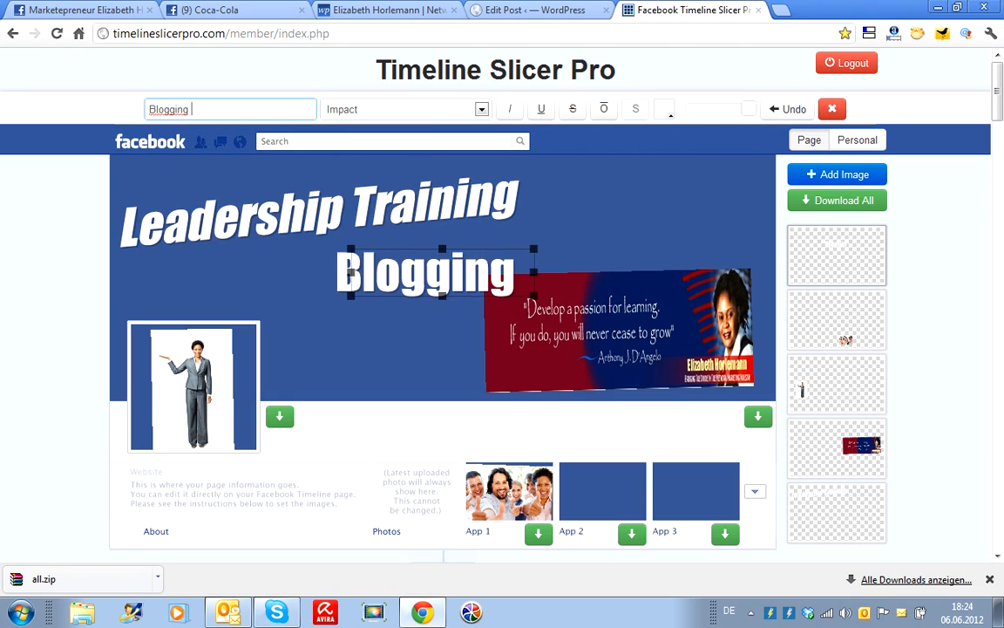
pyautogui.write('for Gold')
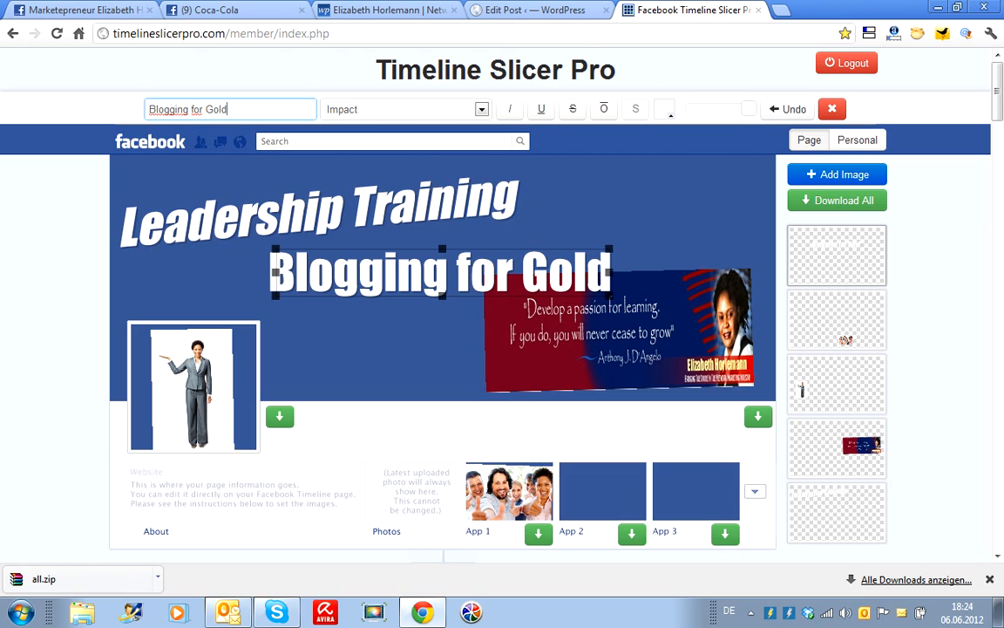
pyautogui.moveTo(442, 273); pyautogui.dragTo(552, 247)
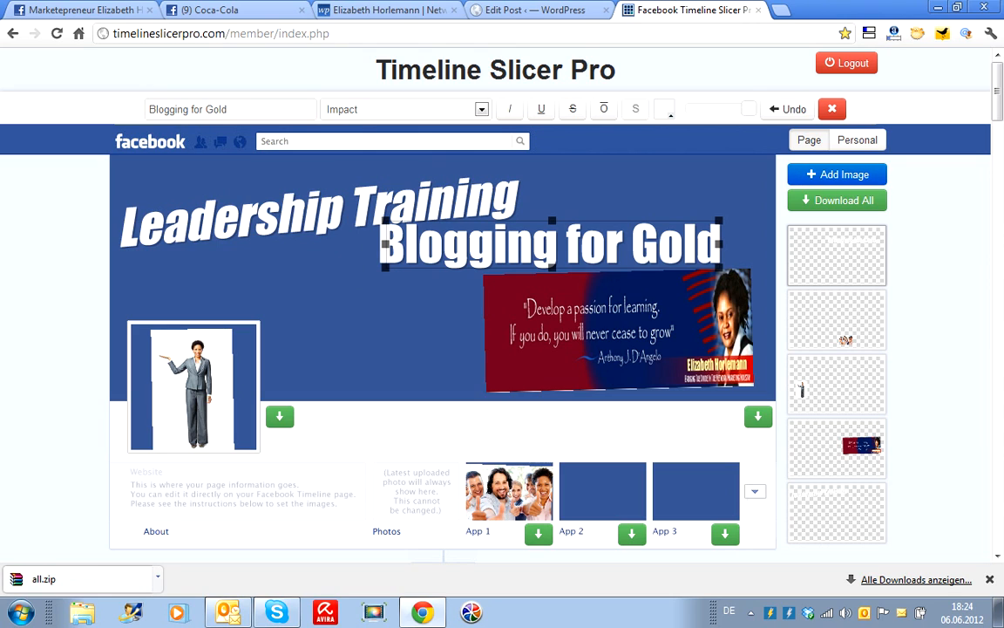
pyautogui.click(990, 579)
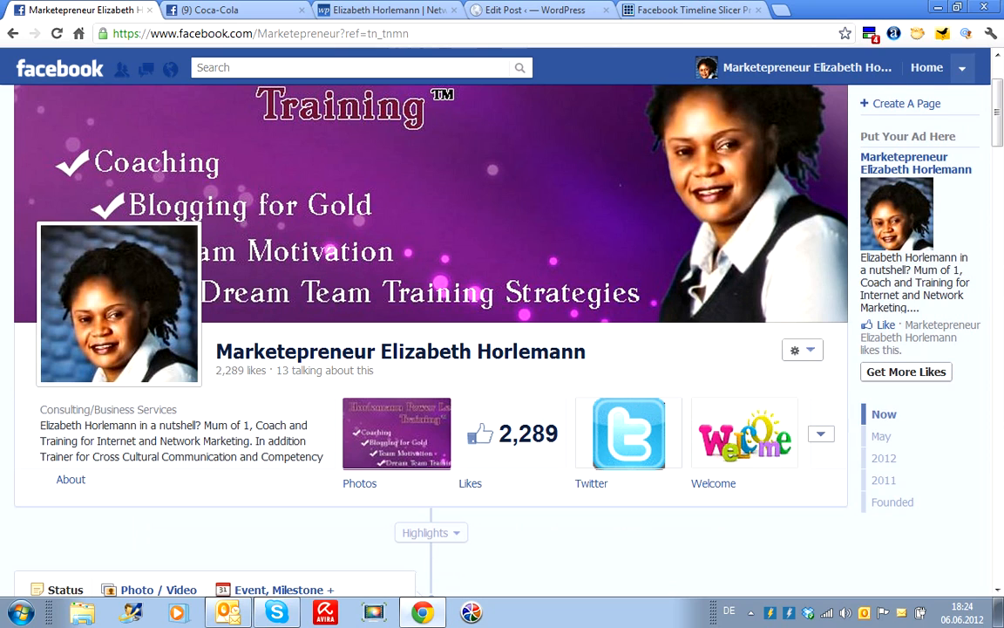
# Step: Open the page's Facebook home feed, then switch to WordPress and view the test post's HTML source
pyautogui.click(963, 68)
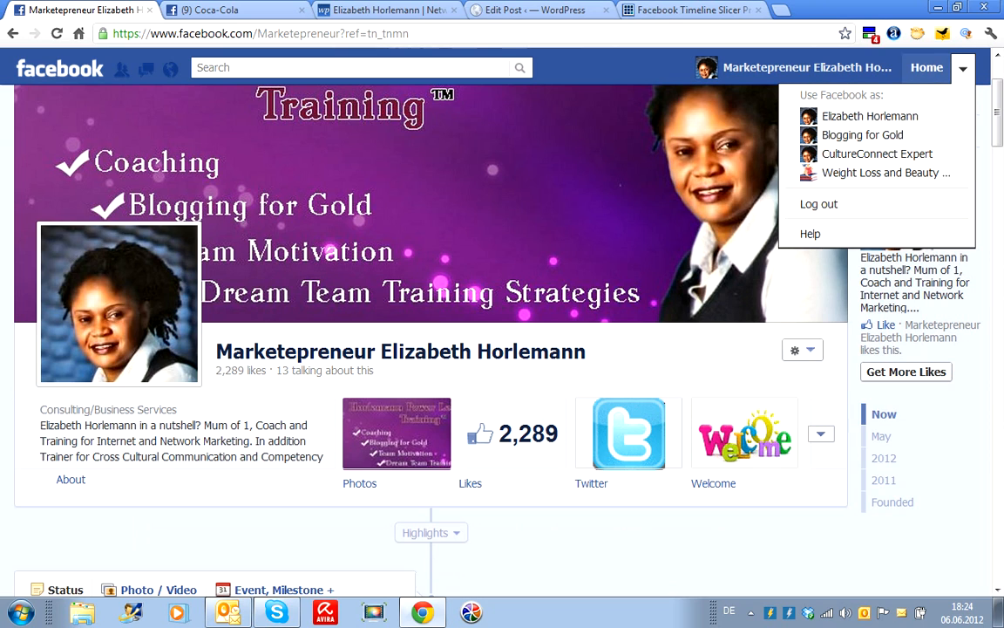
pyautogui.click(927, 67)
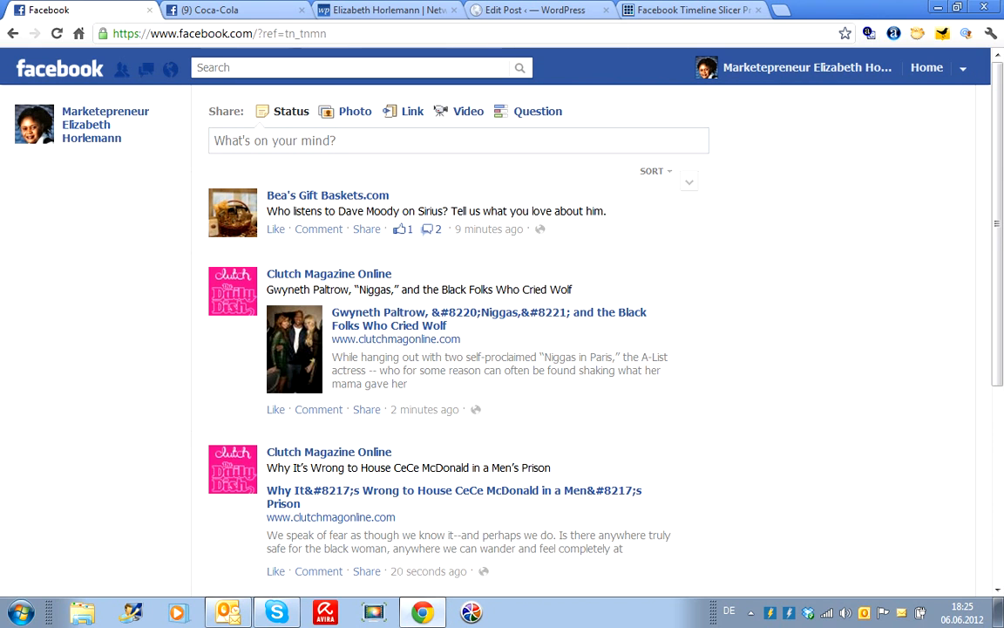
pyautogui.click(536, 10)
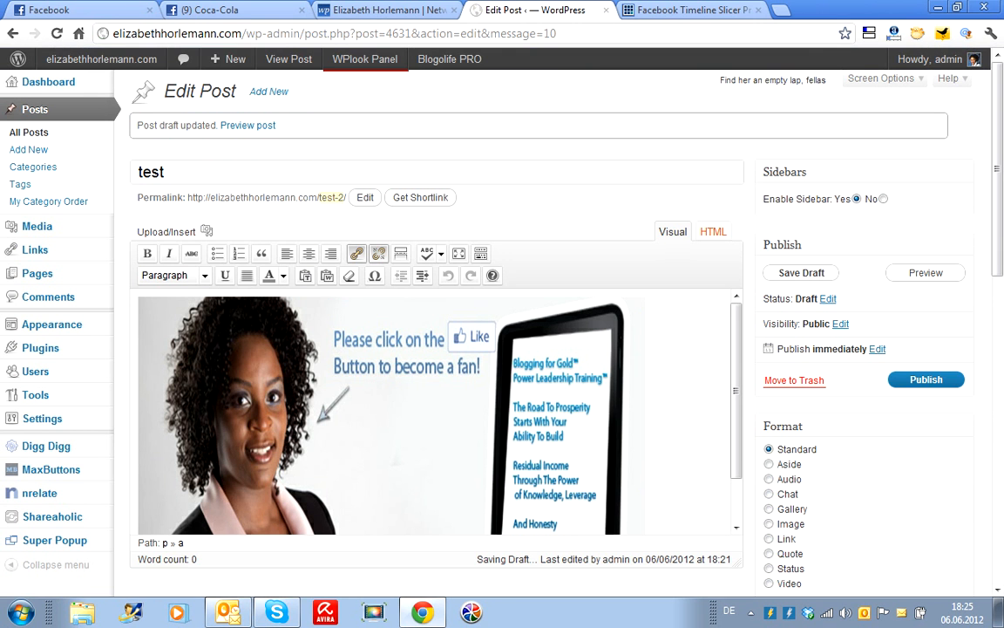
pyautogui.click(713, 231)
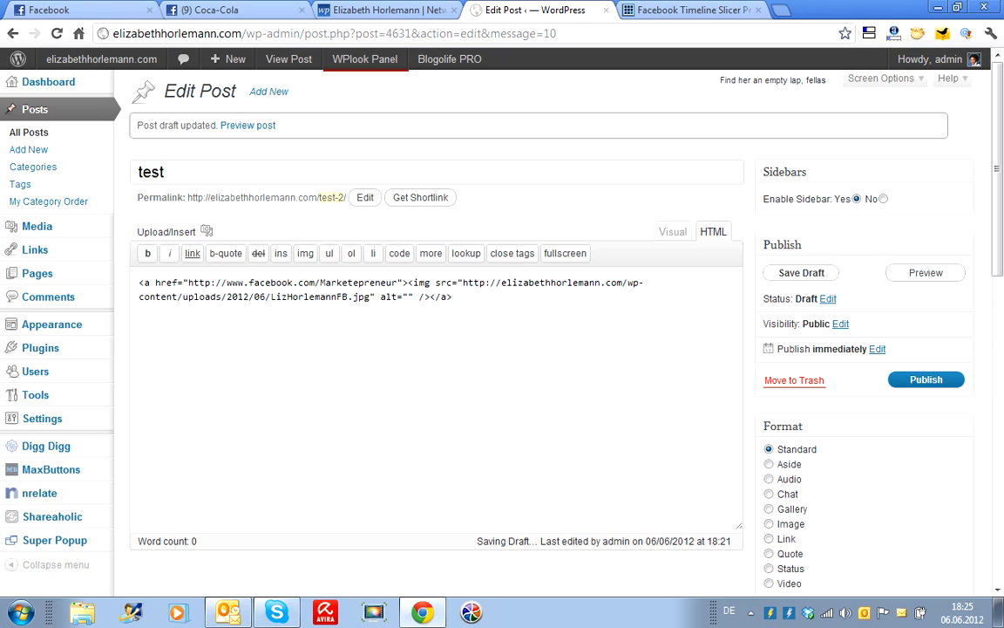
# Step: Open the AWeber login page in a new browser tab
pyautogui.hotkey('ctrl', 't')
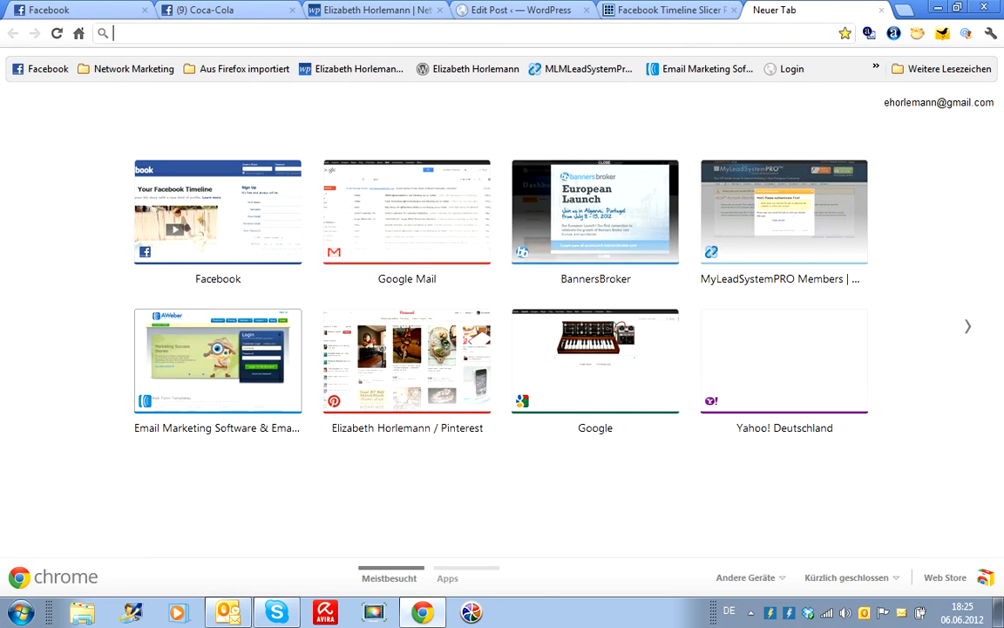
pyautogui.click(218, 358)
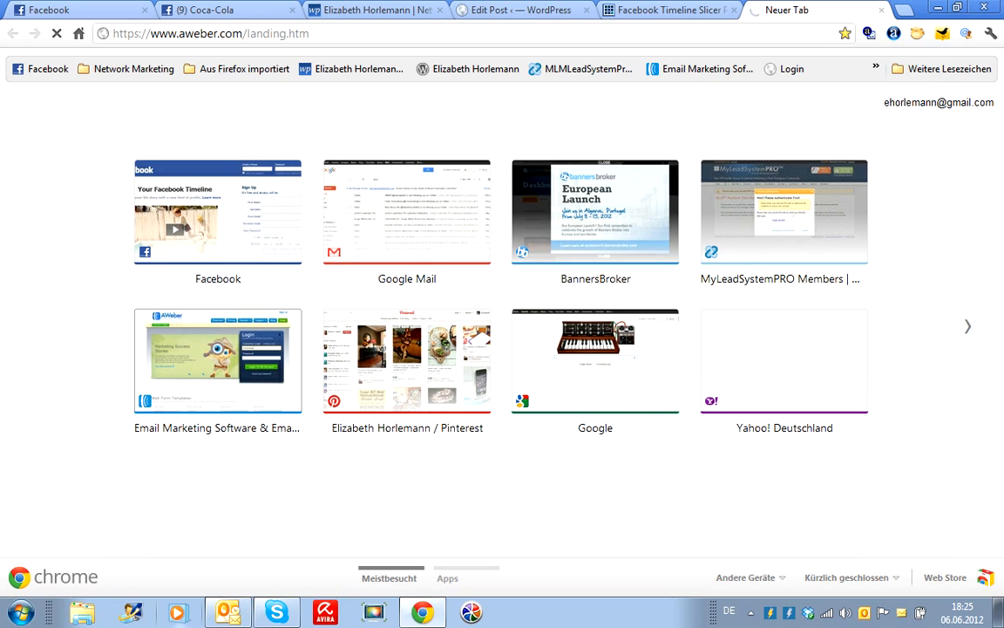
pyautogui.click(228, 613)
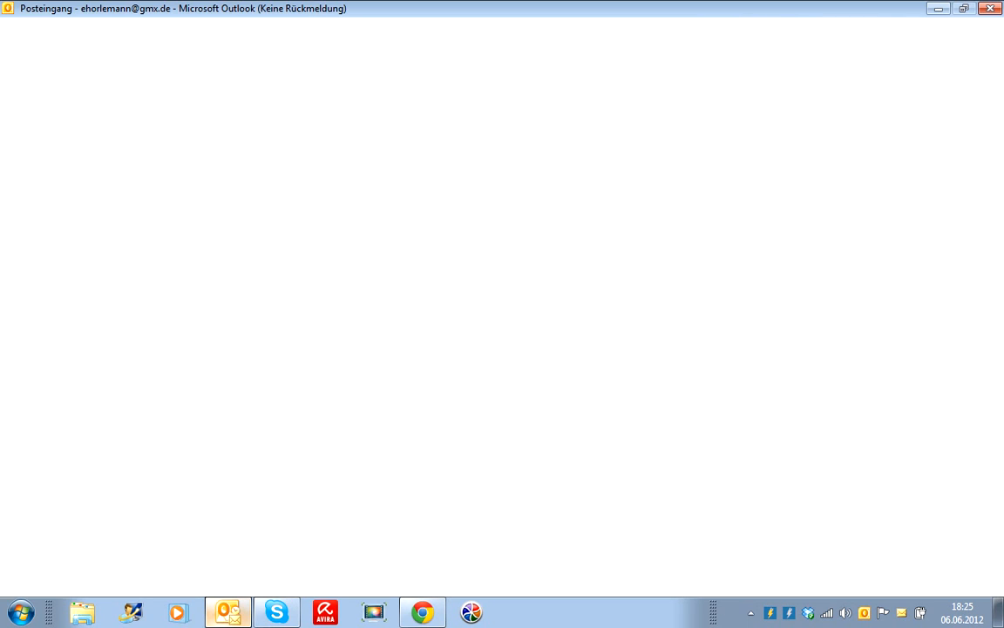
pyautogui.click(227, 613)
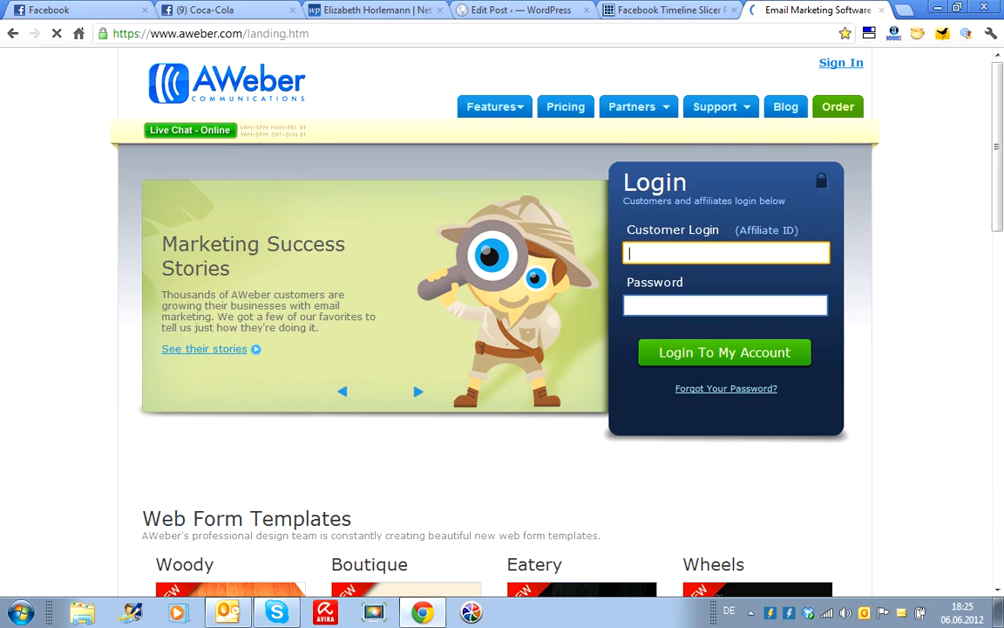
# Step: Sign in to AWeber with the customer login name and account password
pyautogui.write('h')
pyautogui.press('Down')
pyautogui.press('Return')
pyautogui.press('Tab')
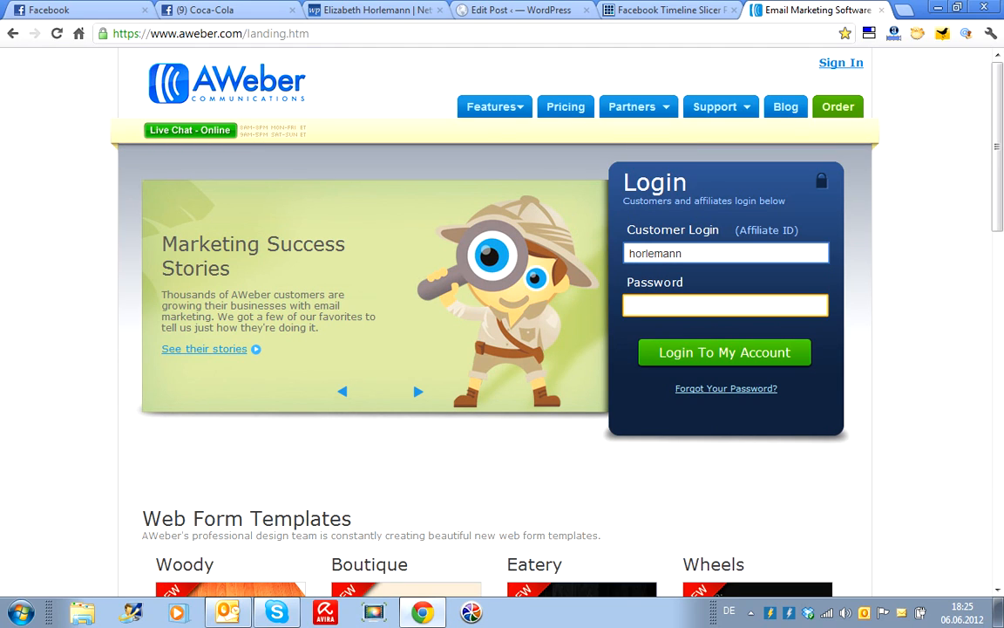
pyautogui.write('••••••••••')
pyautogui.press('Return')
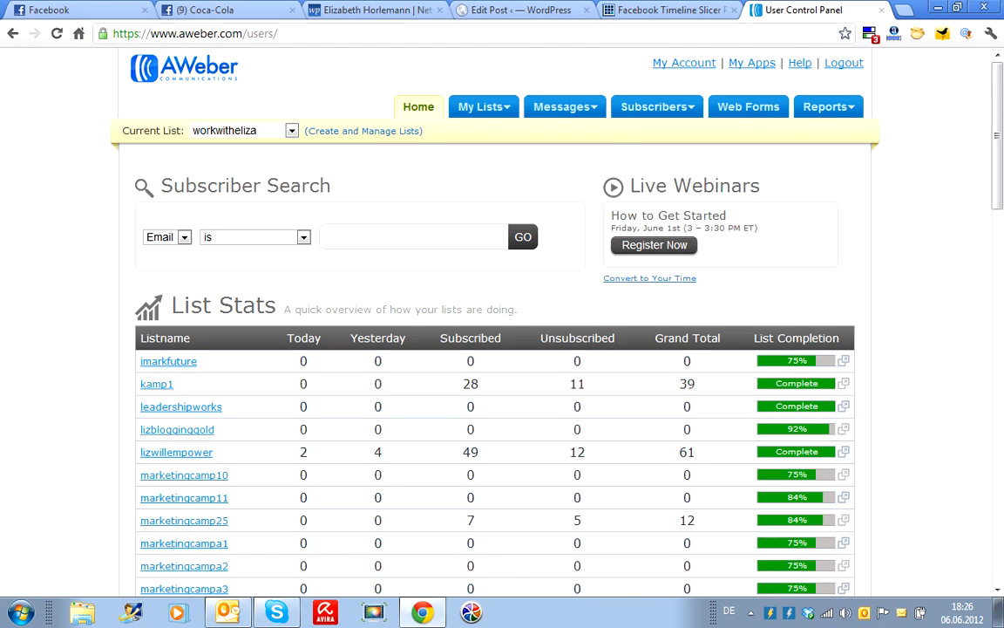
# Step: Open the Effective Leadership Training Application web form in the AWeber form editor and look through its fields
pyautogui.click(748, 106)
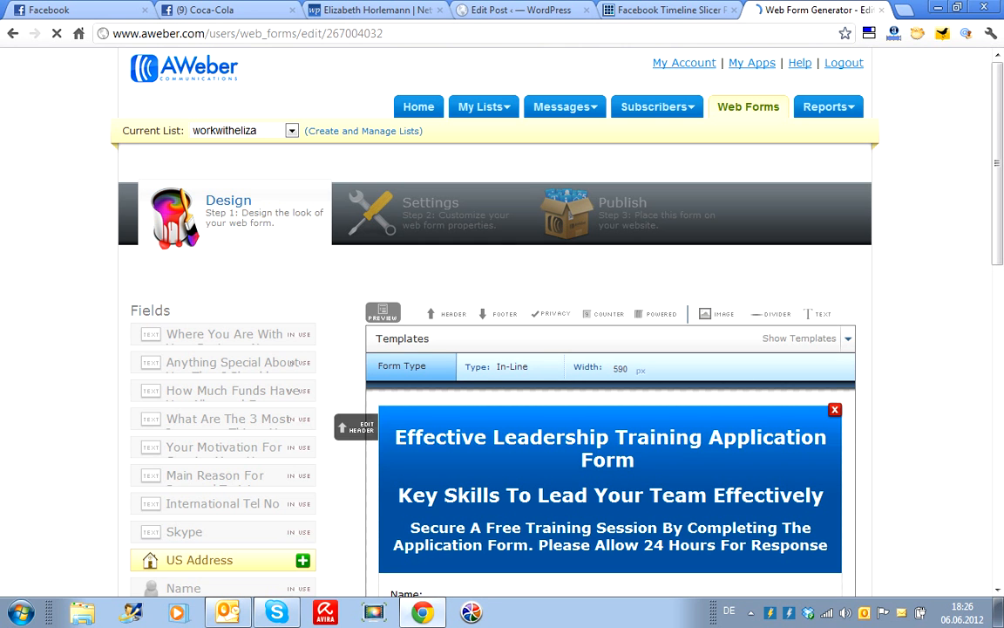
pyautogui.scroll(-4, 688, 312)
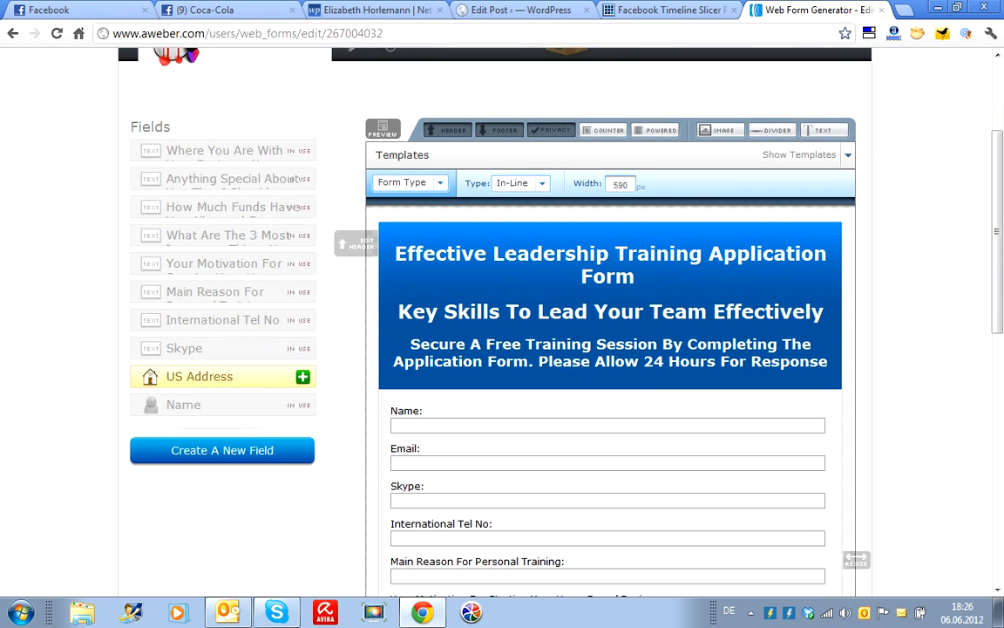
pyautogui.scroll(-3, 510, 314)
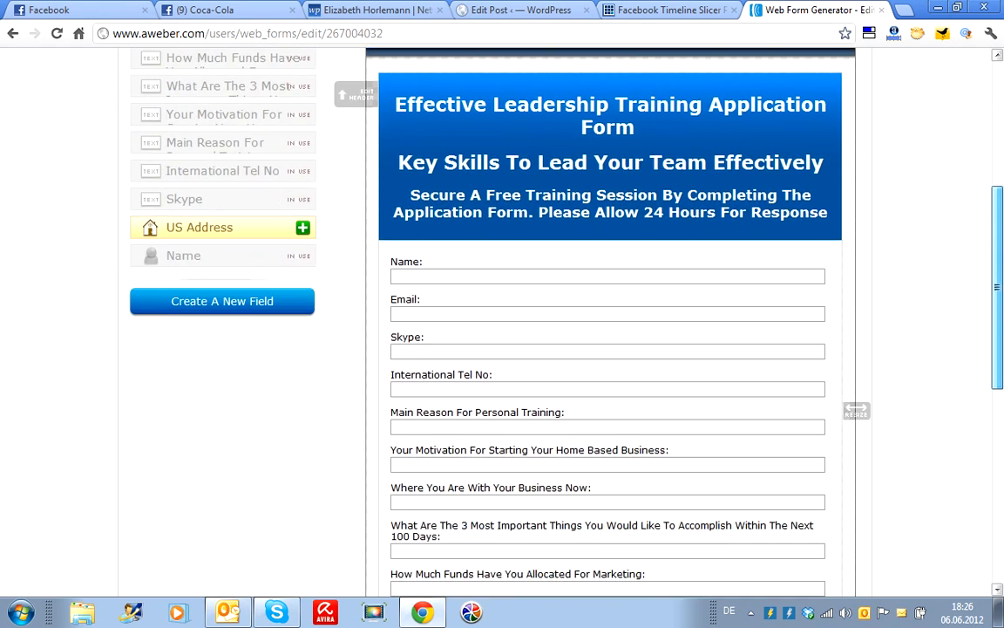
# Step: Go to the form's Publish stage and display its raw HTML version for installing the form yourself
pyautogui.scroll(7, 510, 314)
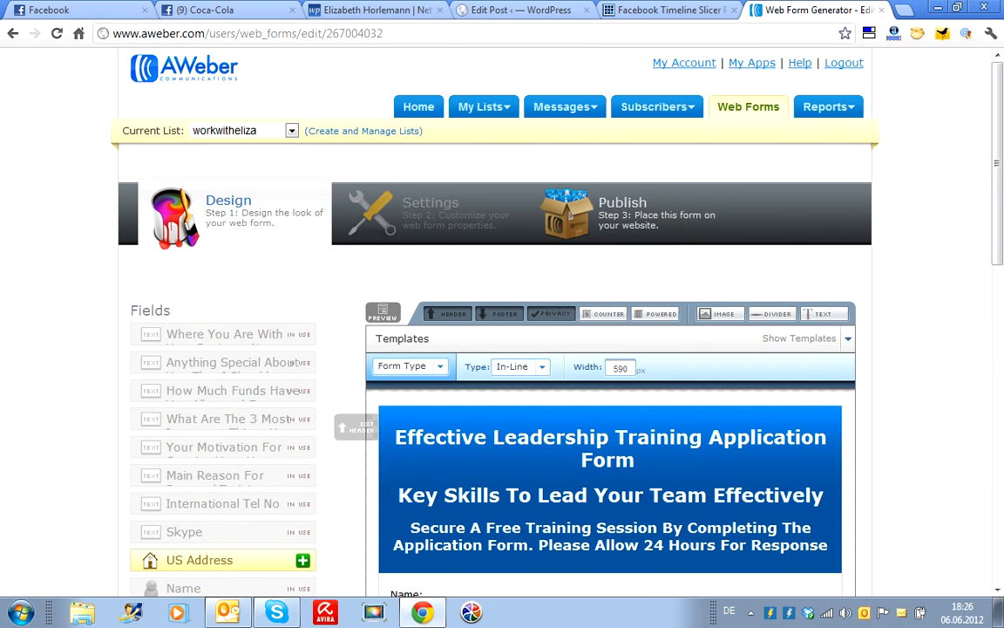
pyautogui.click(568, 221)
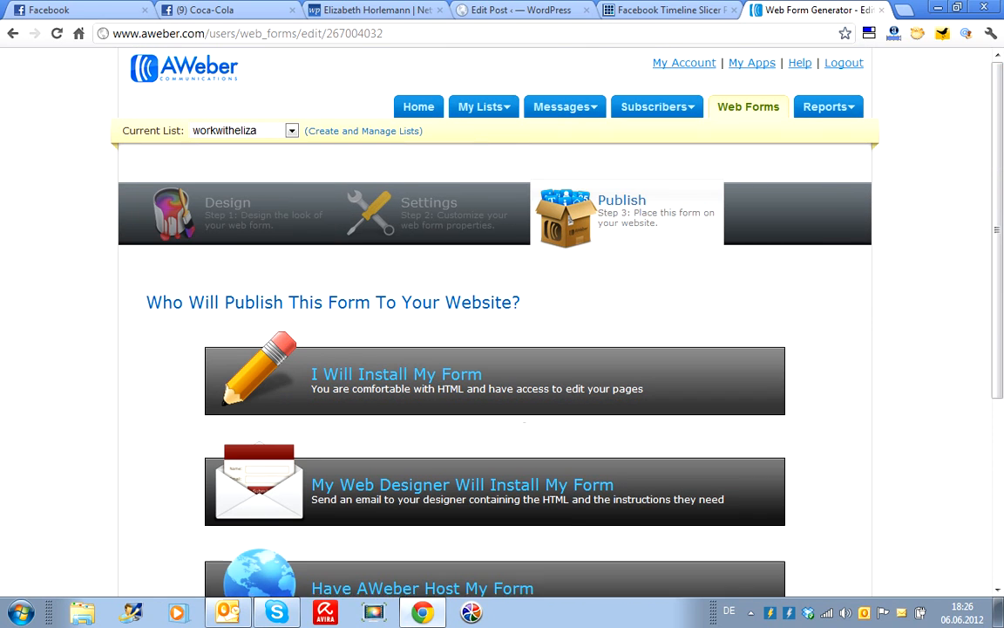
pyautogui.scroll(-4, 569, 220)
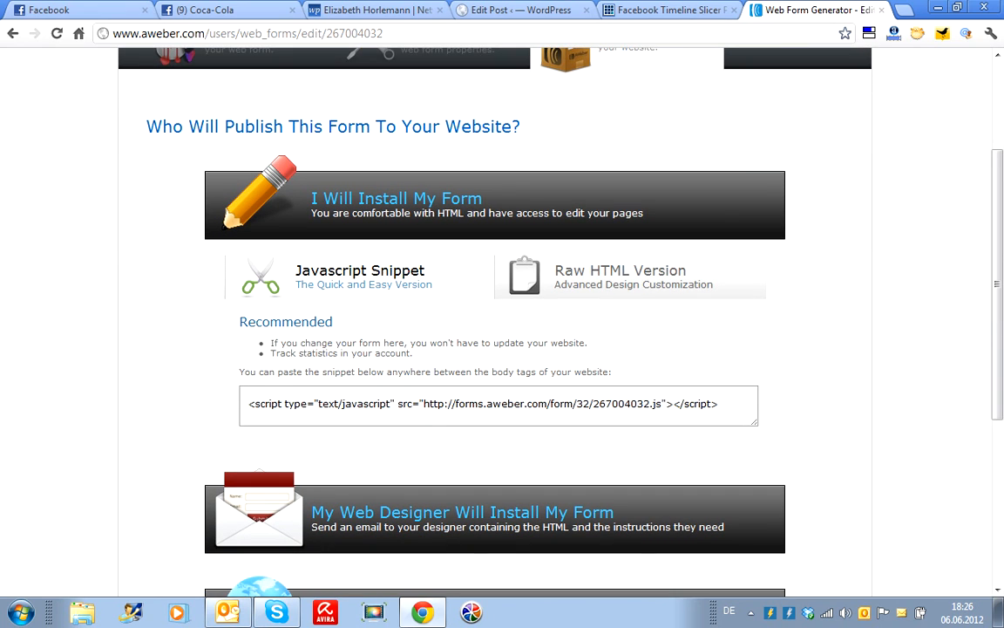
pyautogui.click(633, 277)
pyautogui.moveTo(997, 258); pyautogui.dragTo(998, 286)
pyautogui.click(567, 384)
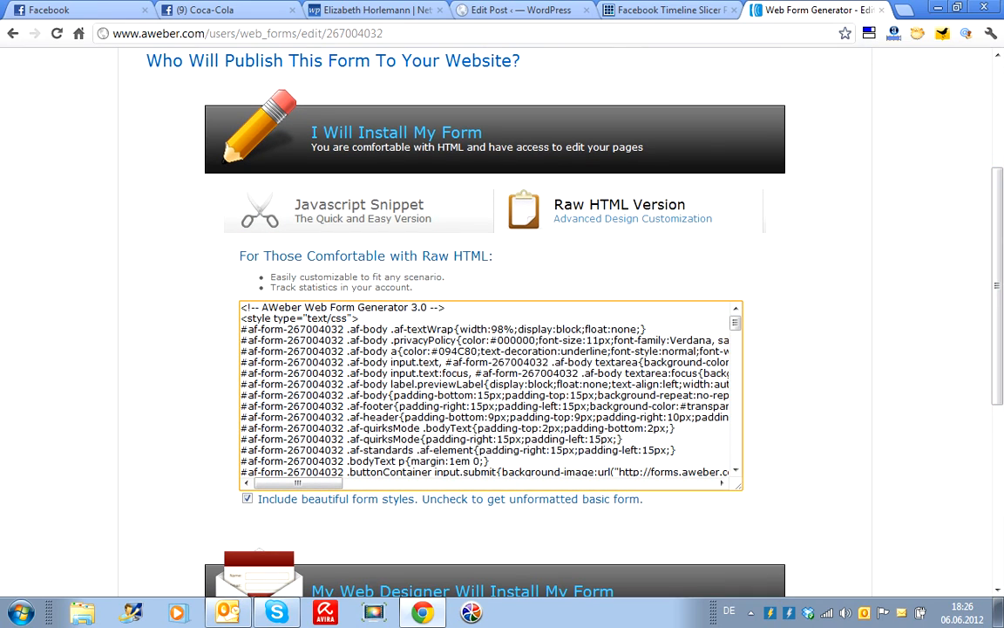
pyautogui.moveTo(241, 307); pyautogui.dragTo(454, 532)
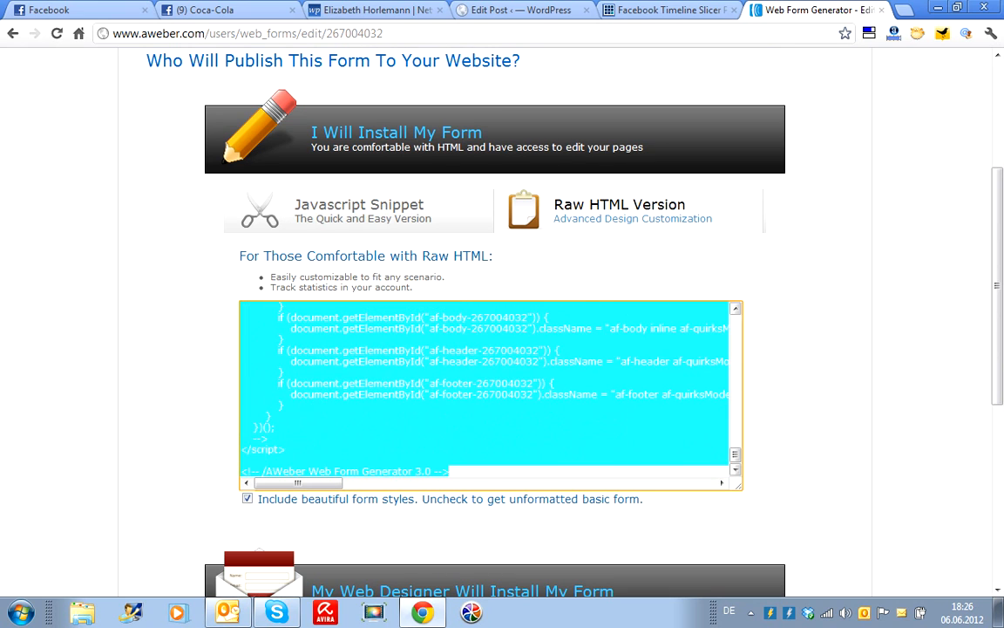
pyautogui.click(807, 392)
# Step: Copy the linked image's HTML code from the WordPress test post
pyautogui.click(521, 10)
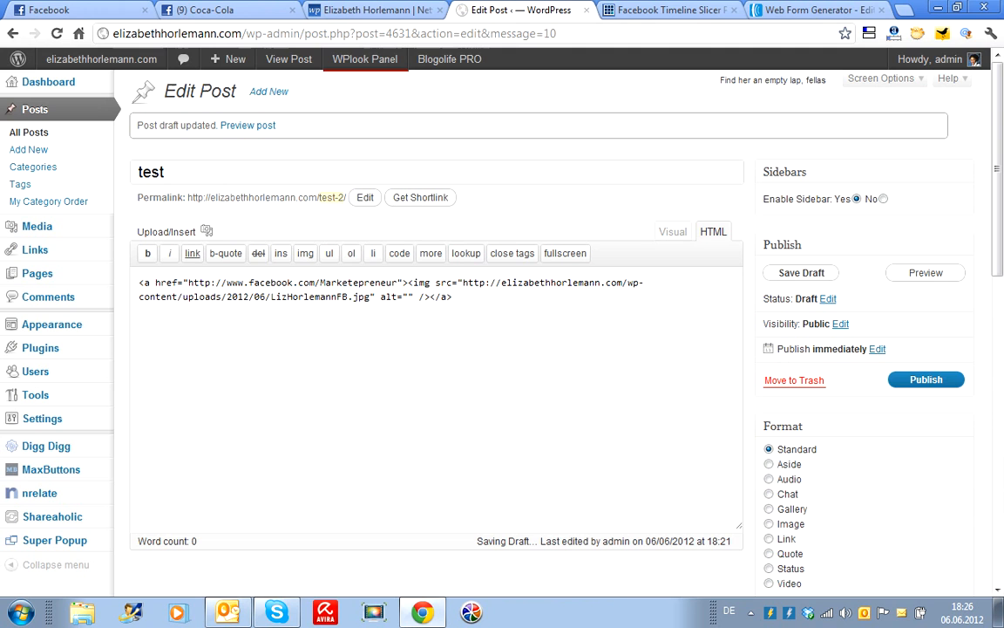
pyautogui.moveTo(452, 297); pyautogui.dragTo(87, 278)
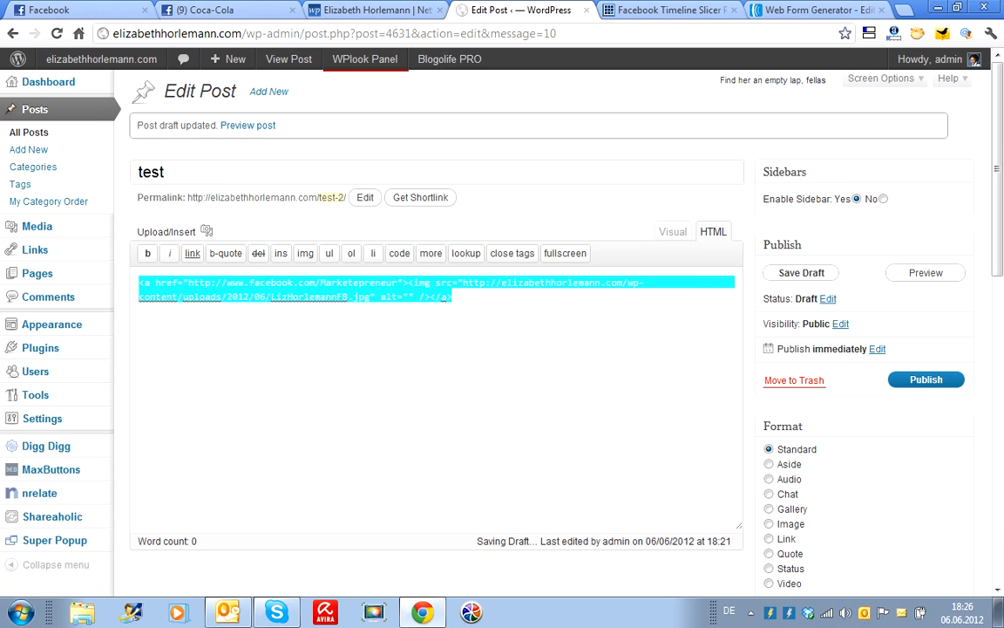
pyautogui.rightClick(287, 281)
pyautogui.click(322, 392)
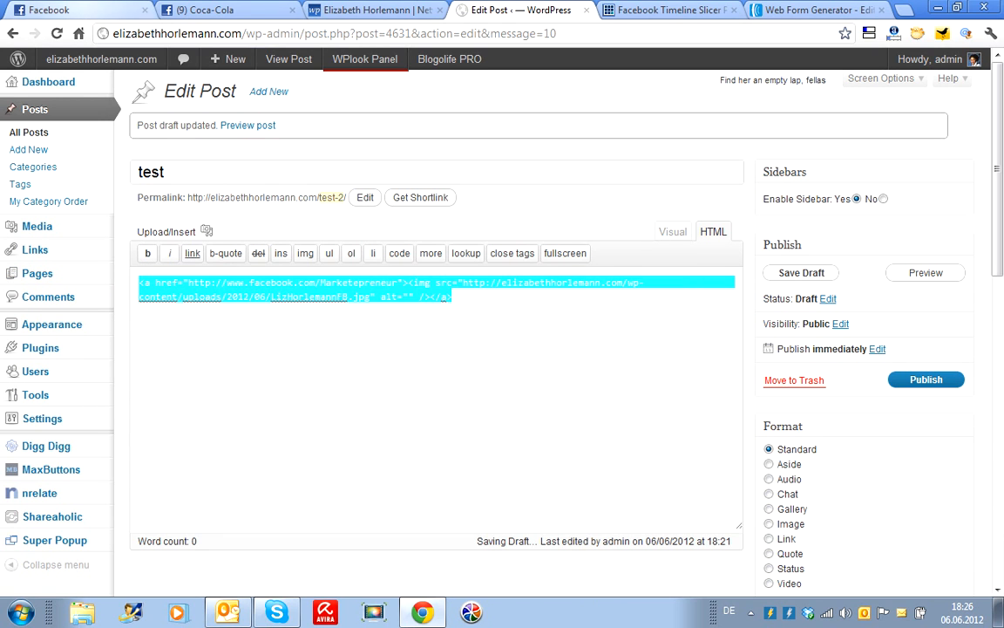
# Step: Open the Facebook page's Static HTML Welcome tab and paste the copied image code into its public content
pyautogui.click(61, 10)
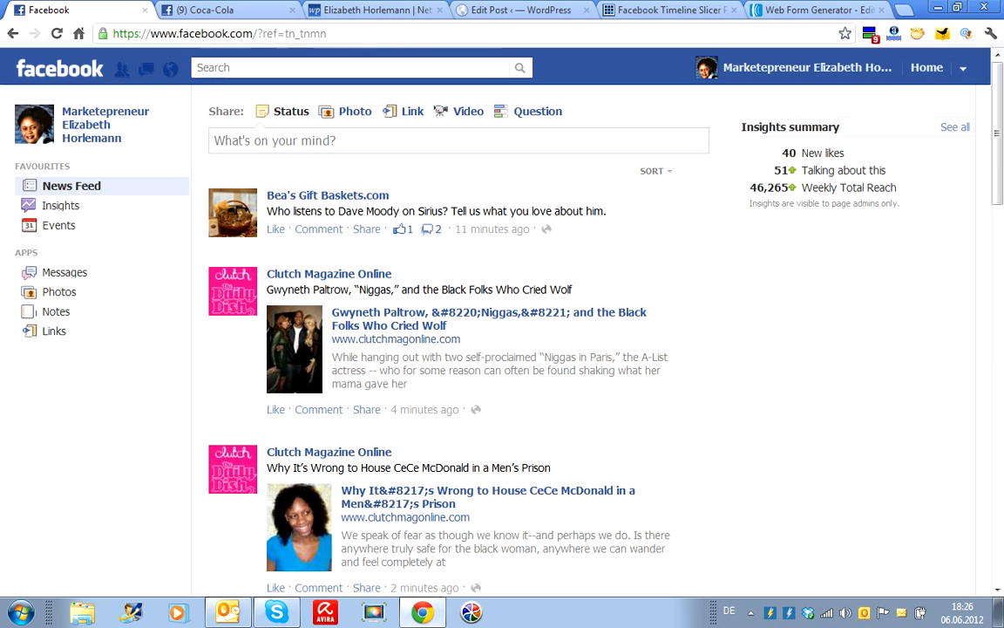
pyautogui.click(750, 68)
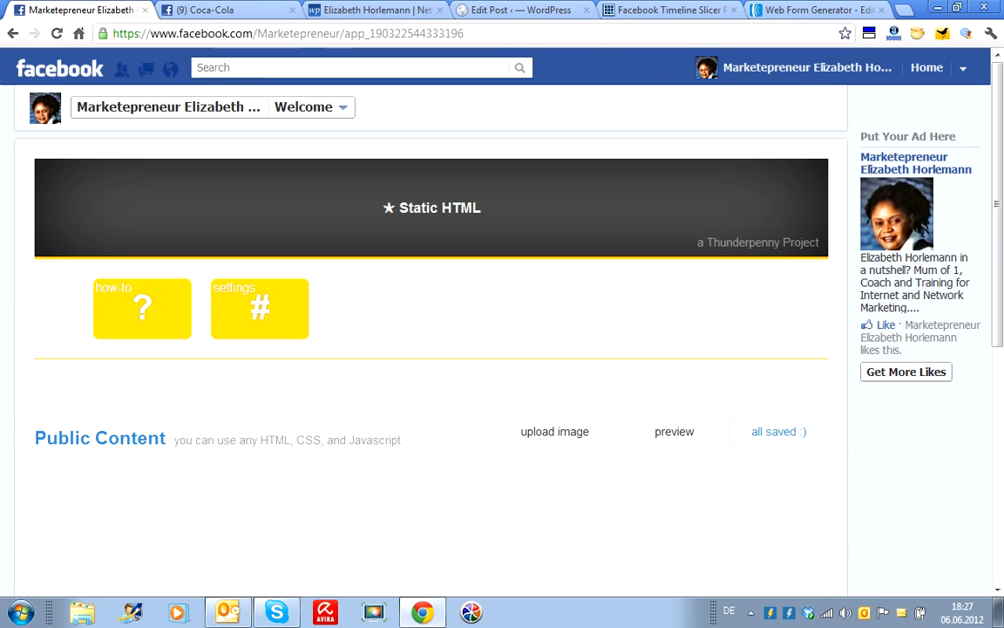
pyautogui.scroll(-5, 430, 349)
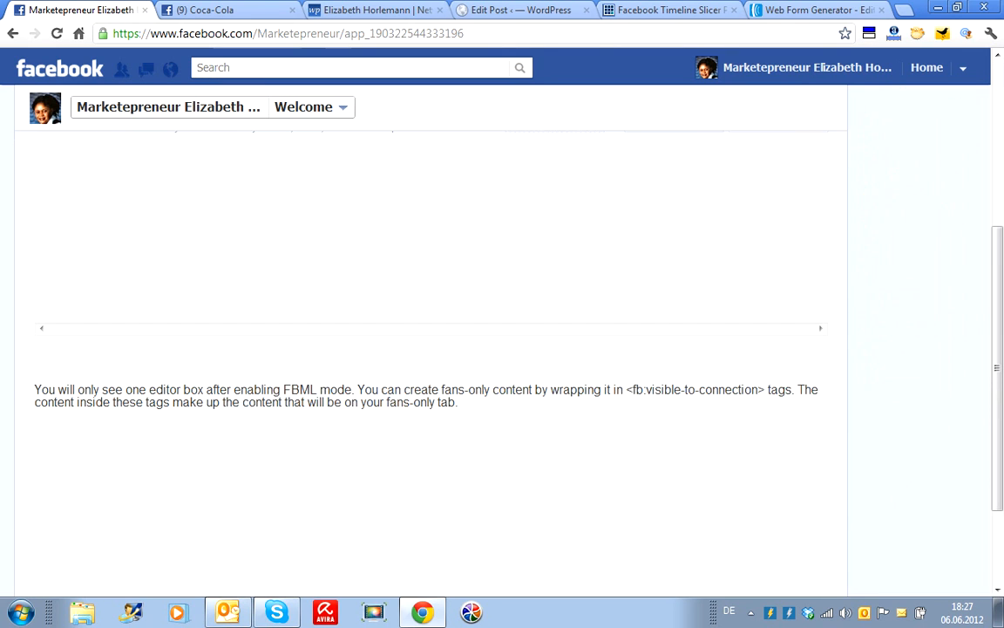
pyautogui.scroll(3, 430, 349)
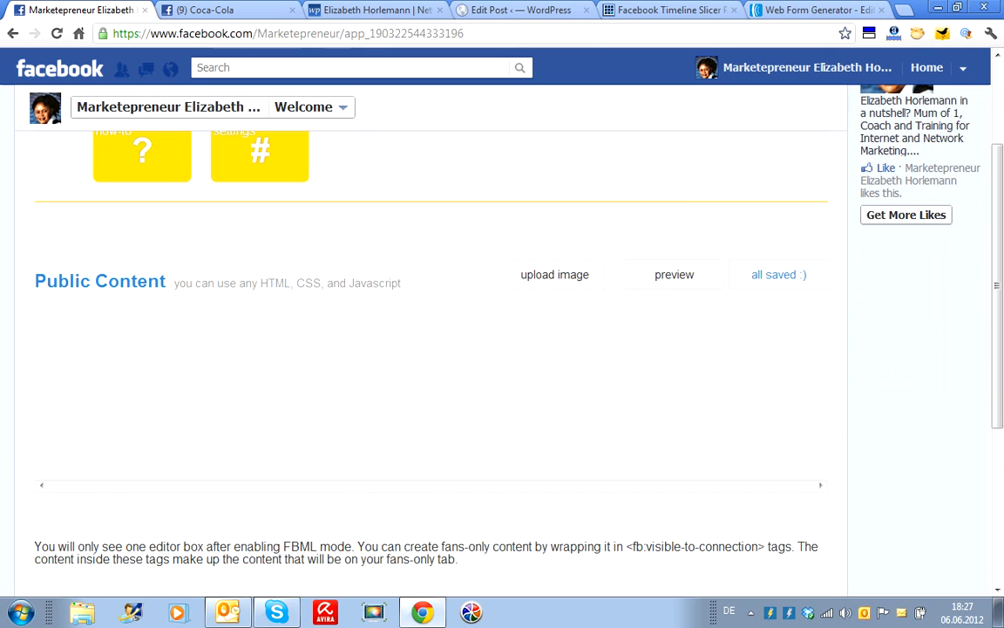
pyautogui.click(40, 310)
pyautogui.rightClick(52, 309)
pyautogui.click(96, 394)
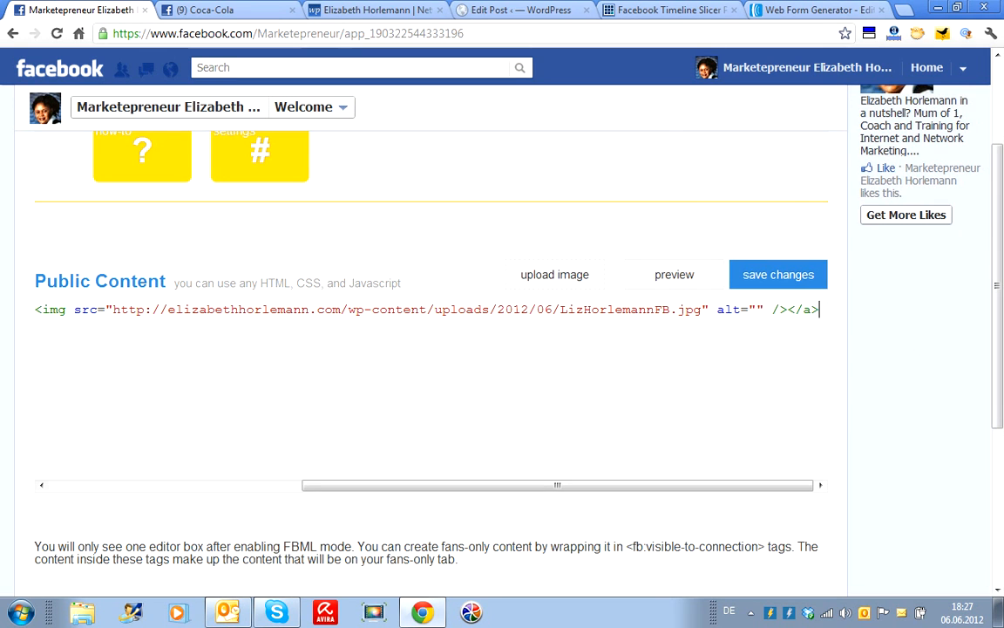
# Step: Return to the AWeber form's publishing page and copy its entire raw HTML code
pyautogui.click(804, 10)
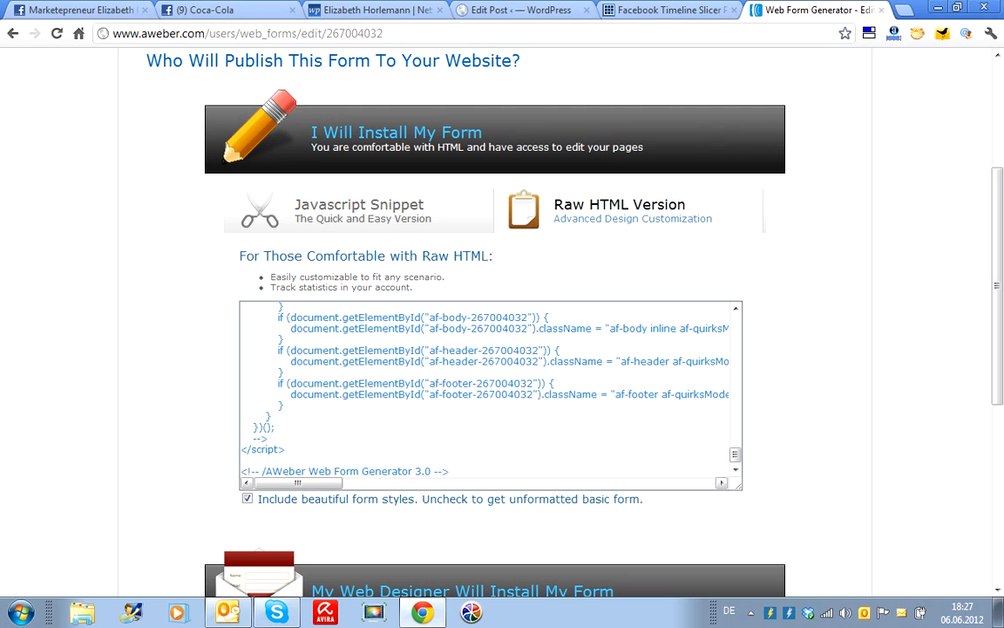
pyautogui.click(262, 429)
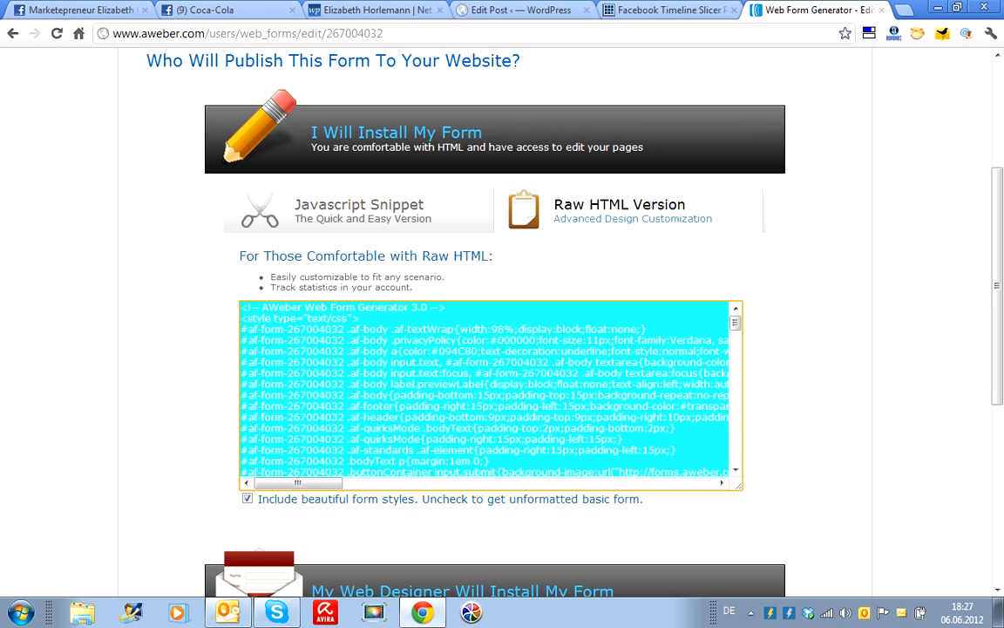
pyautogui.click(462, 379)
pyautogui.click(807, 383)
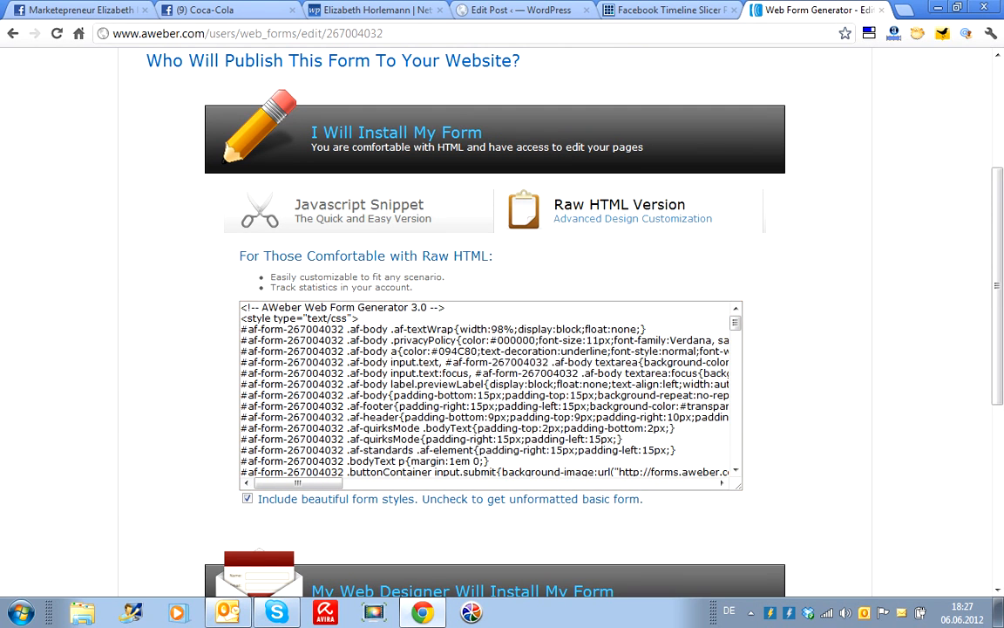
pyautogui.click(453, 375)
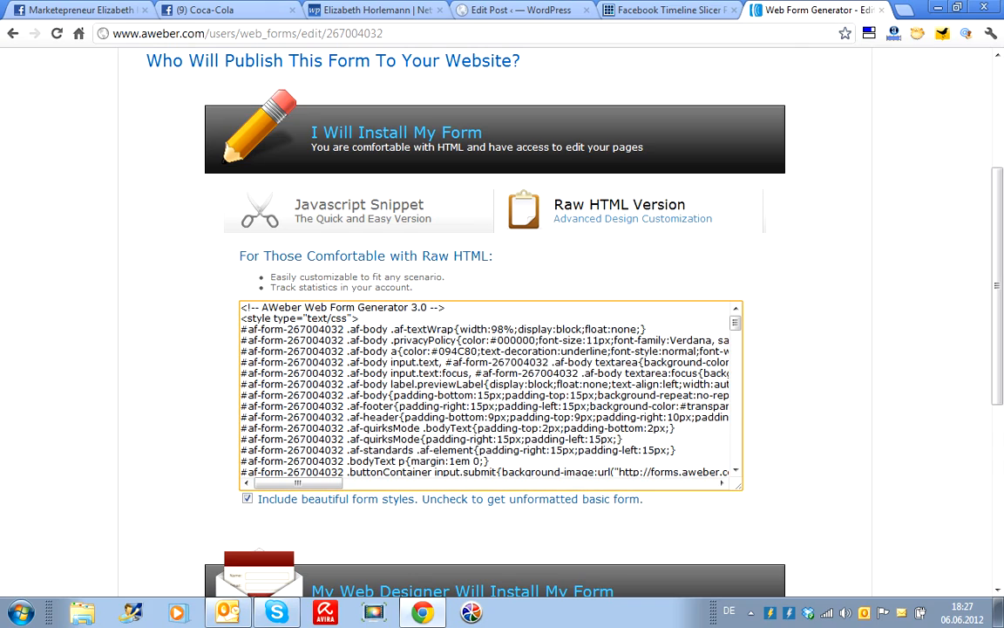
pyautogui.moveTo(242, 308); pyautogui.dragTo(409, 519)
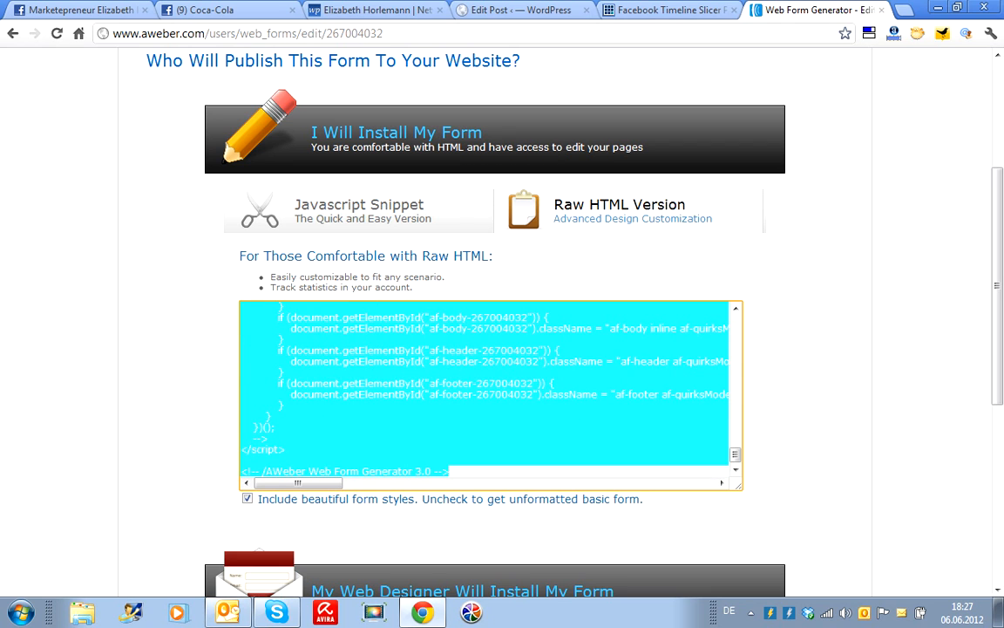
pyautogui.rightClick(459, 406)
pyautogui.click(501, 262)
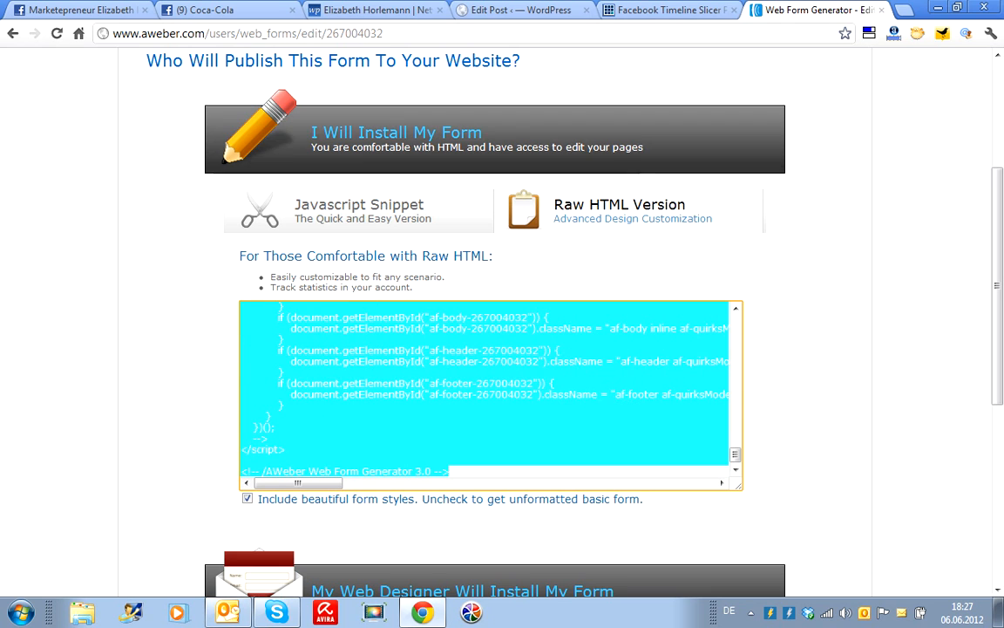
# Step: Paste the AWeber form code into the Facebook Welcome tab's public content along with the image code
pyautogui.click(78, 9)
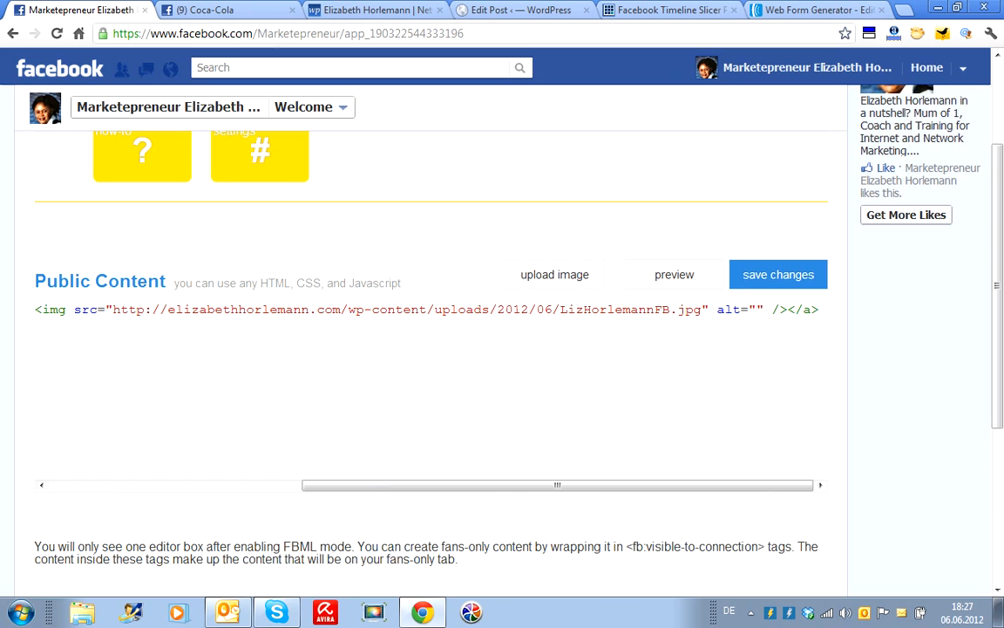
pyautogui.rightClick(741, 309)
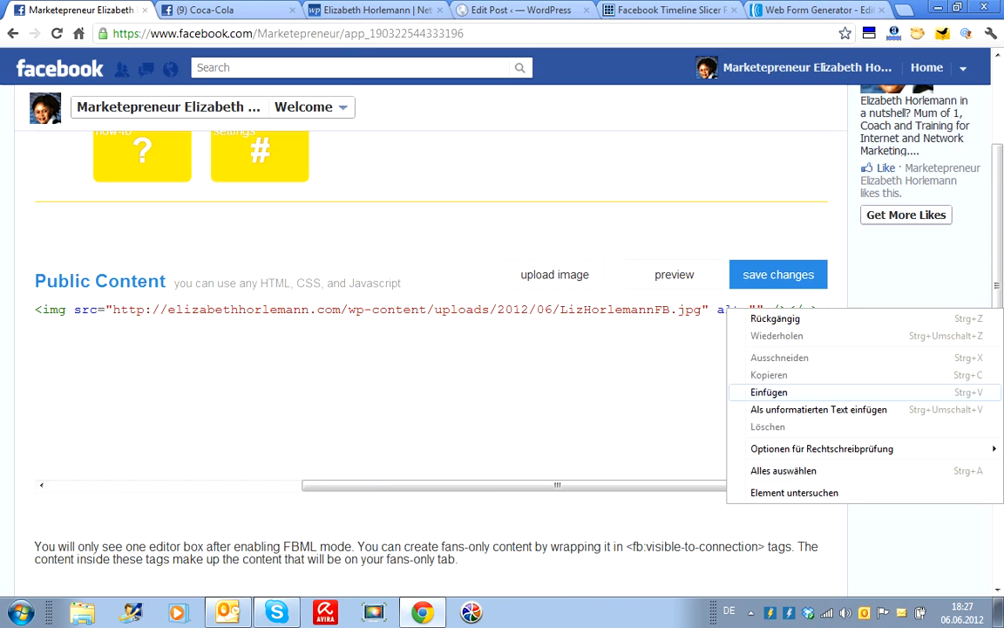
pyautogui.click(776, 389)
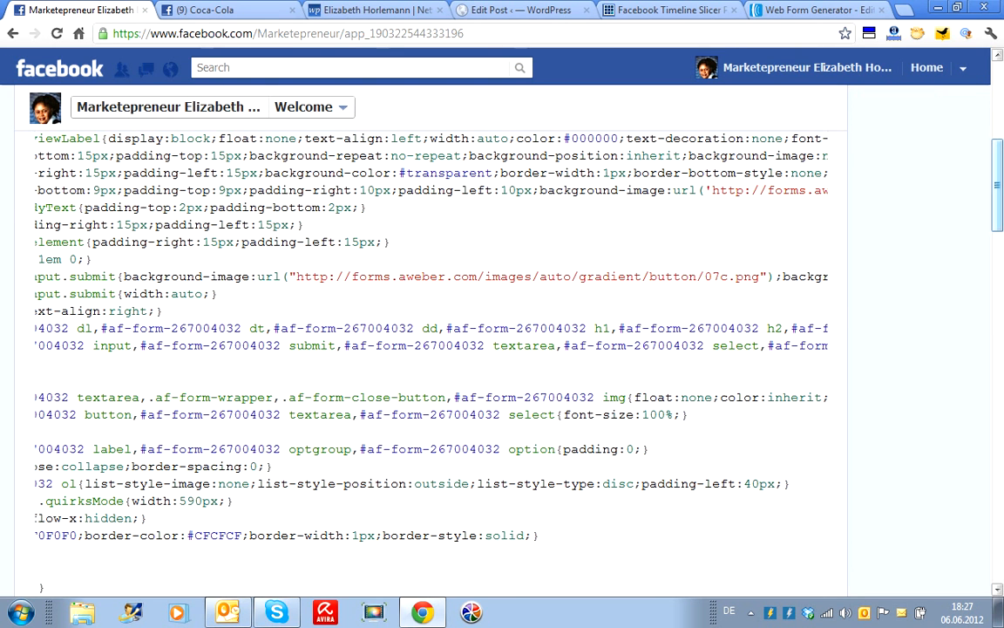
# Step: Look through the combined image and web form code in the Welcome tab's public content from start to end
pyautogui.scroll(3, 436, 349)
pyautogui.scroll(3, 436, 349)
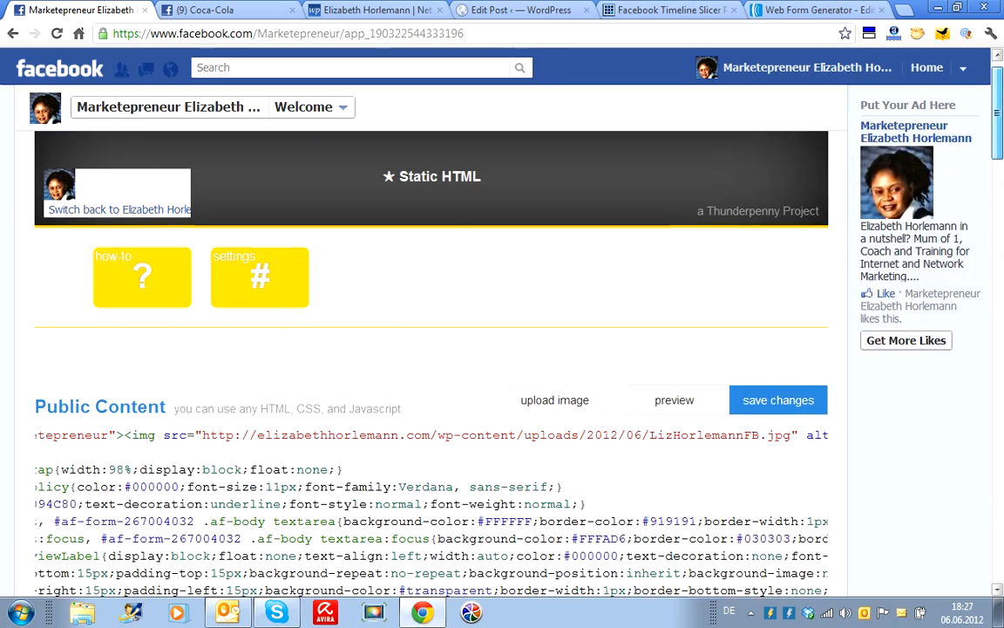
pyautogui.scroll(-20, 436, 349)
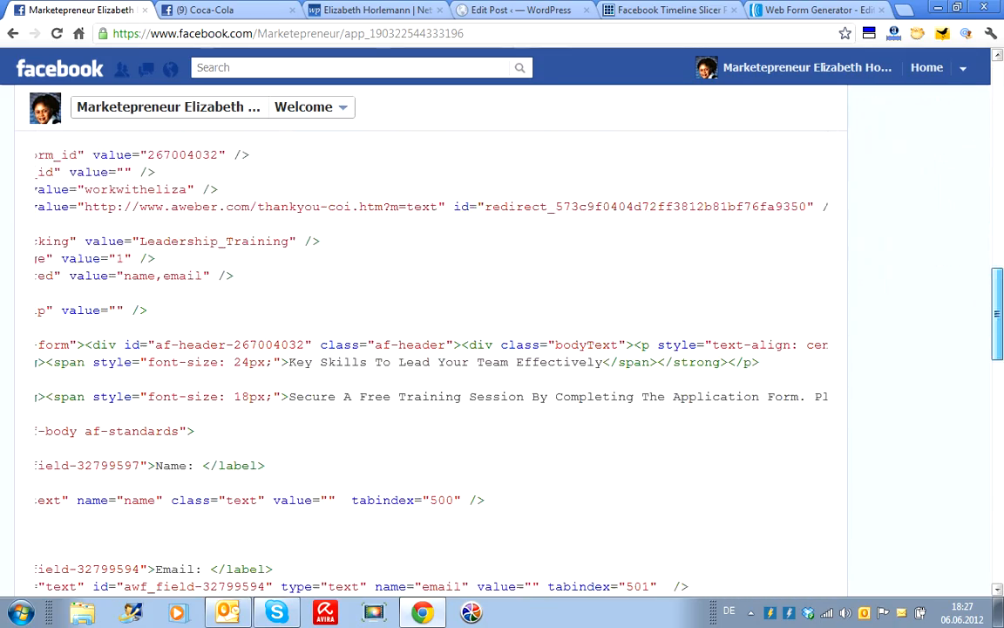
pyautogui.scroll(-15, 436, 349)
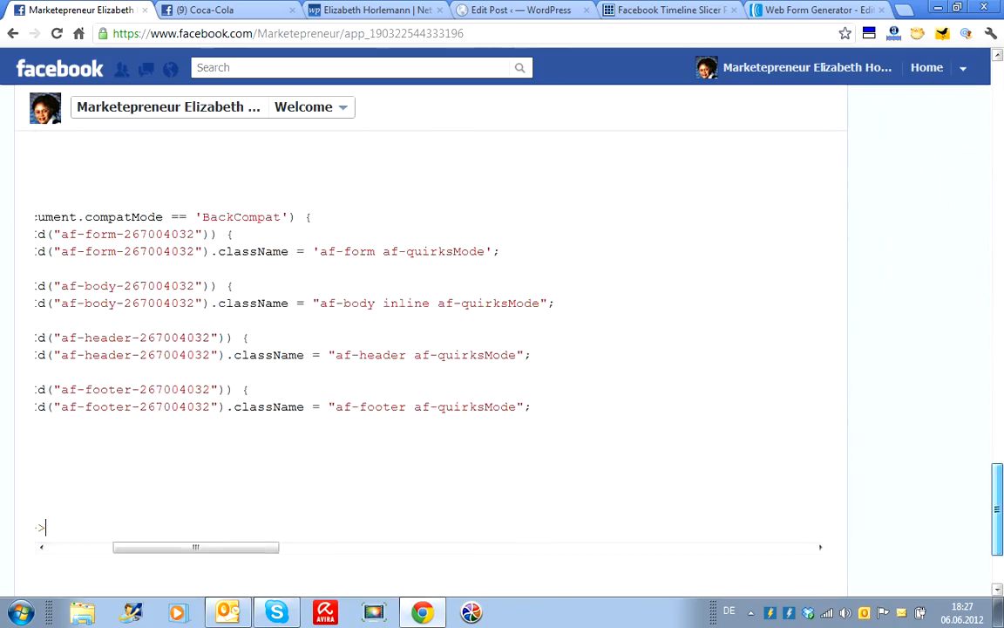
pyautogui.scroll(1, 436, 348)
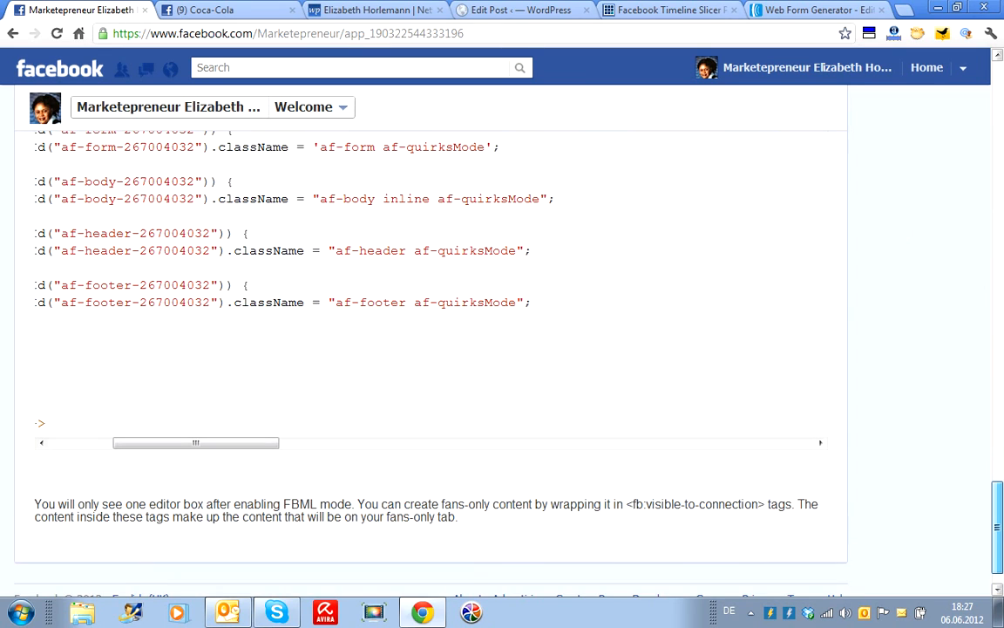
pyautogui.scroll(4, 436, 349)
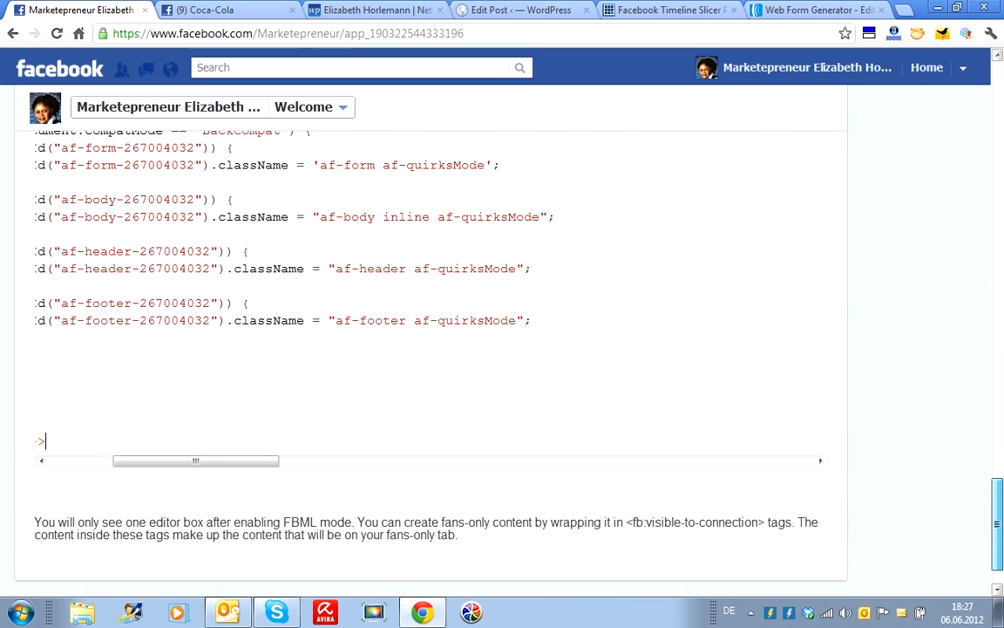
pyautogui.scroll(15, 436, 348)
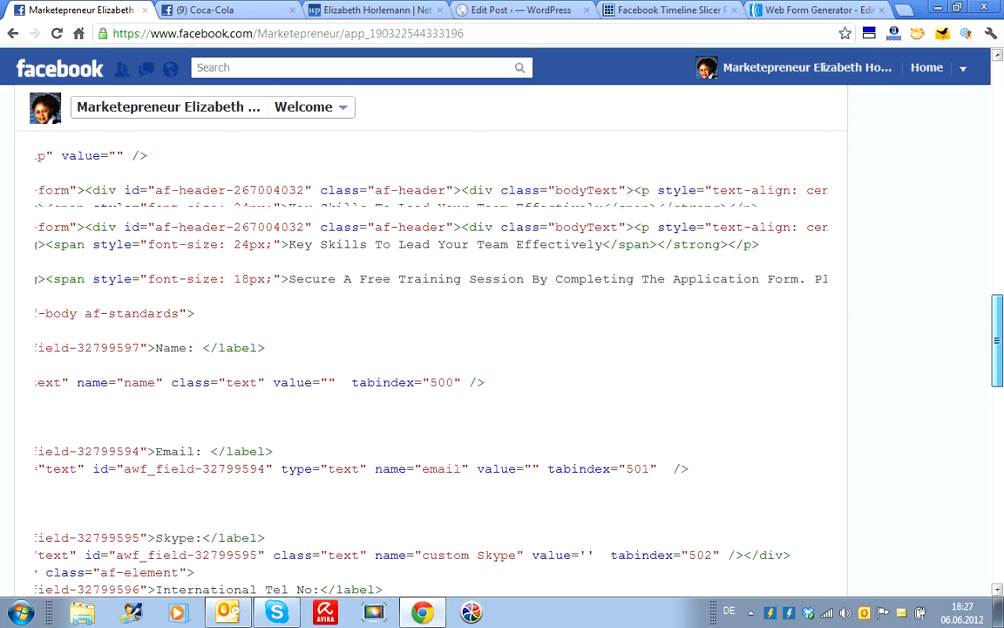
pyautogui.scroll(15, 436, 349)
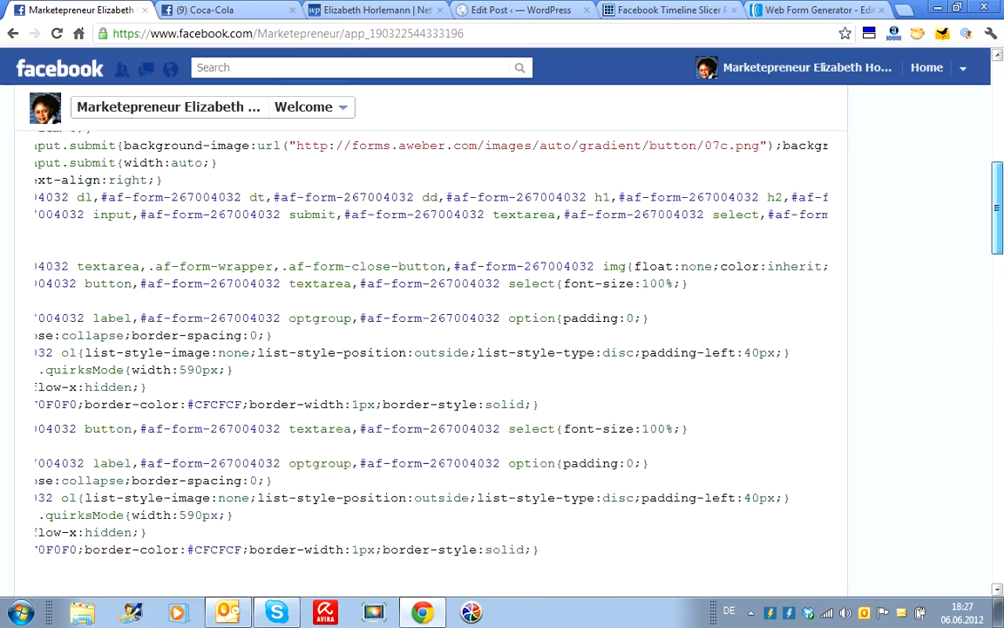
pyautogui.scroll(6, 436, 349)
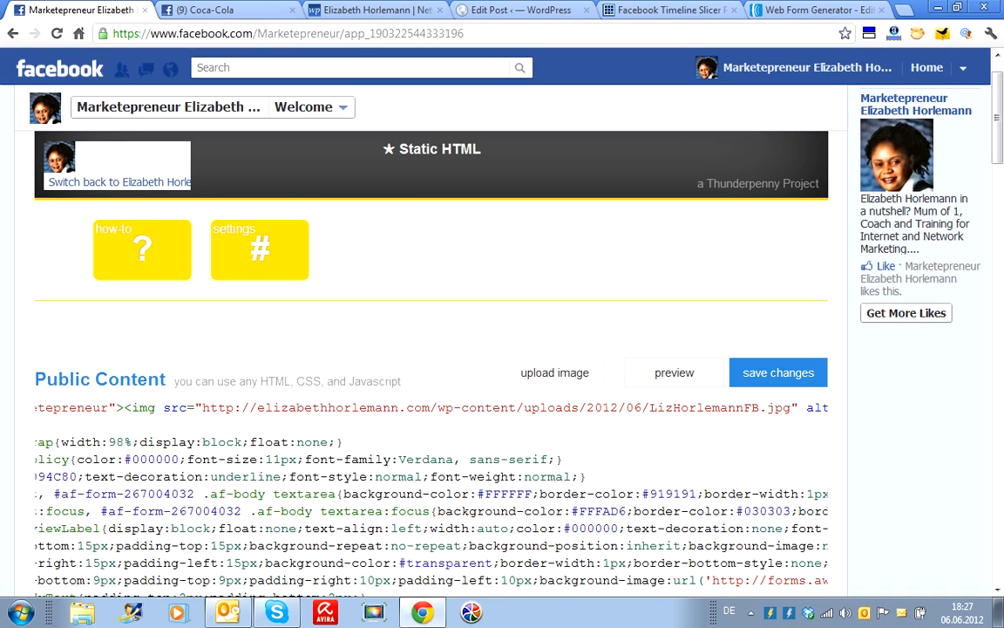
# Step: Preview the Welcome tab and check the image and the application form's fields down to the Submit button
pyautogui.click(674, 372)
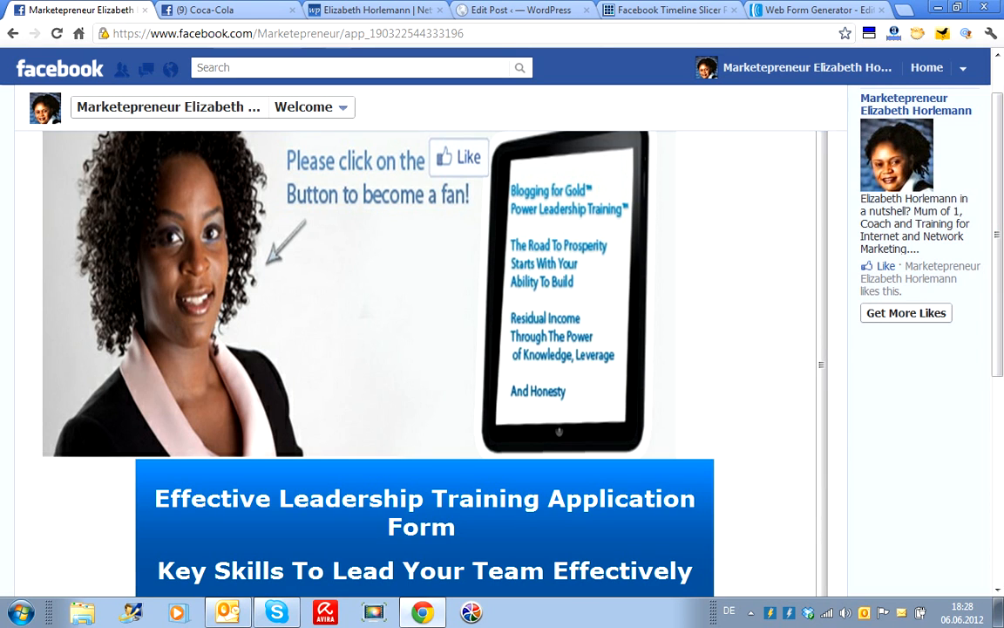
pyautogui.moveTo(821, 365)
pyautogui.mouseDown()
pyautogui.moveTo(821, 426)
pyautogui.moveTo(821, 364)
pyautogui.mouseUp()
pyautogui.scroll(-3, 392, 349)
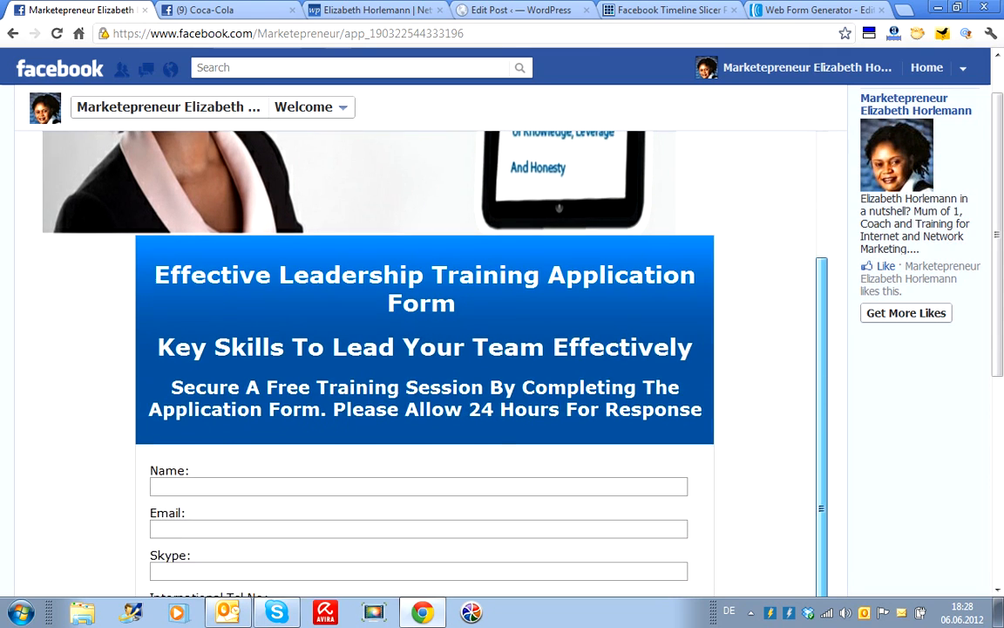
pyautogui.scroll(1, 424, 348)
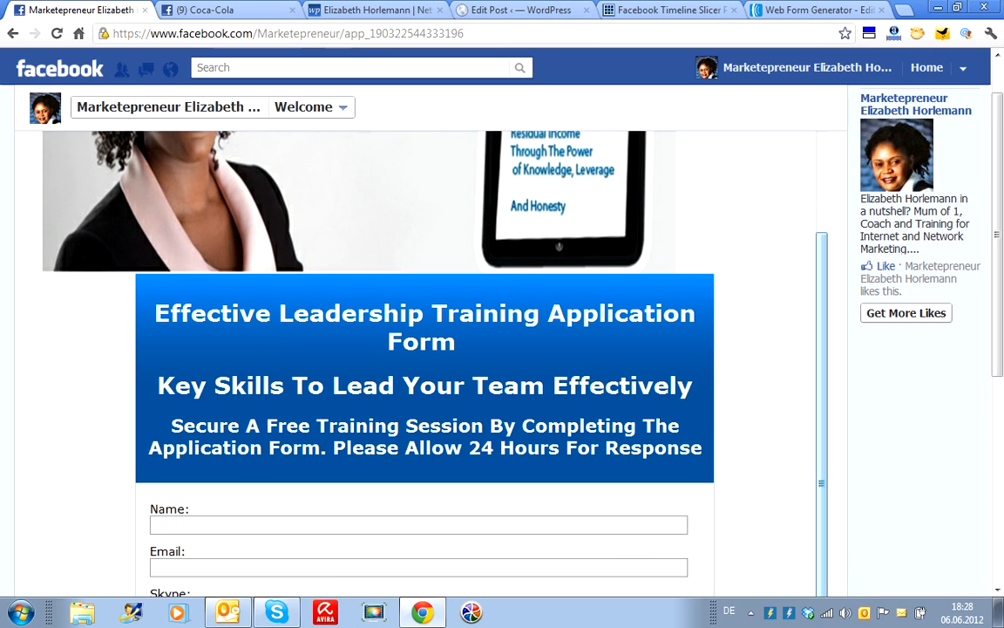
pyautogui.scroll(-3, 425, 349)
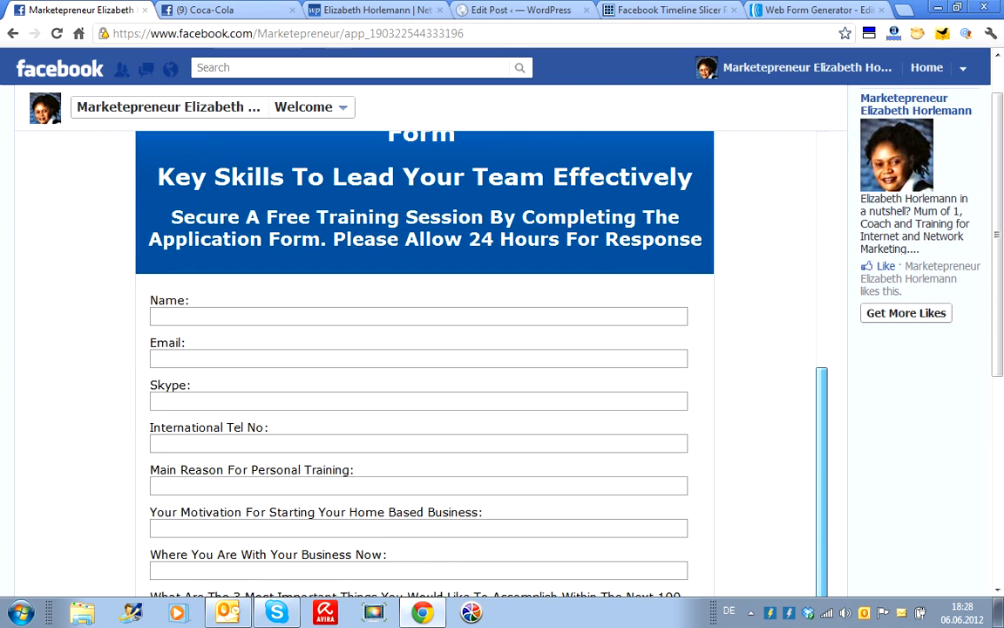
pyautogui.scroll(-3, 425, 349)
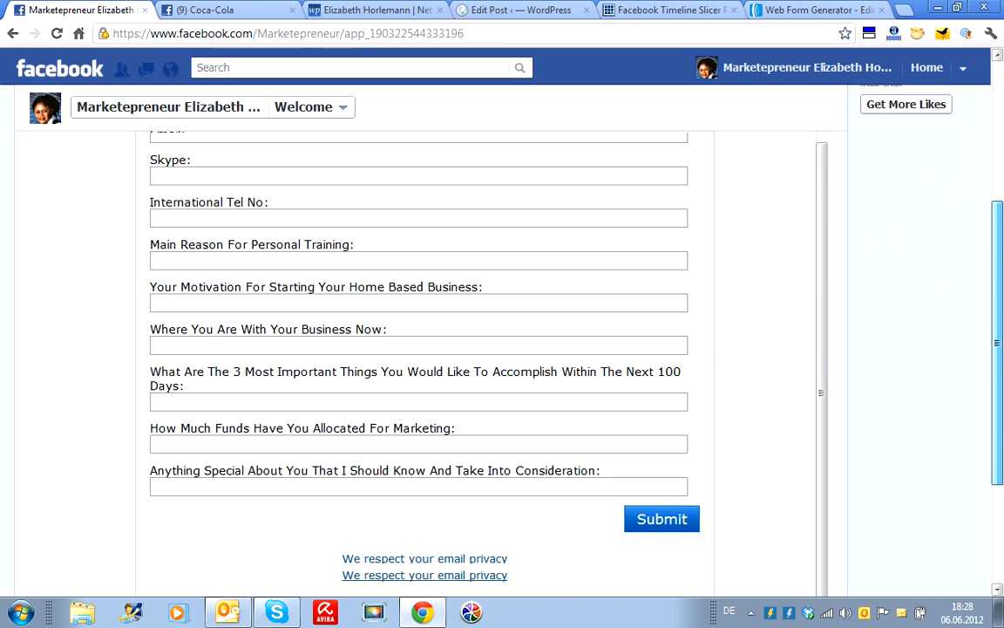
# Step: Leave the Welcome tab's preview for the Static HTML editor and log out of Facebook
pyautogui.scroll(5, 425, 349)
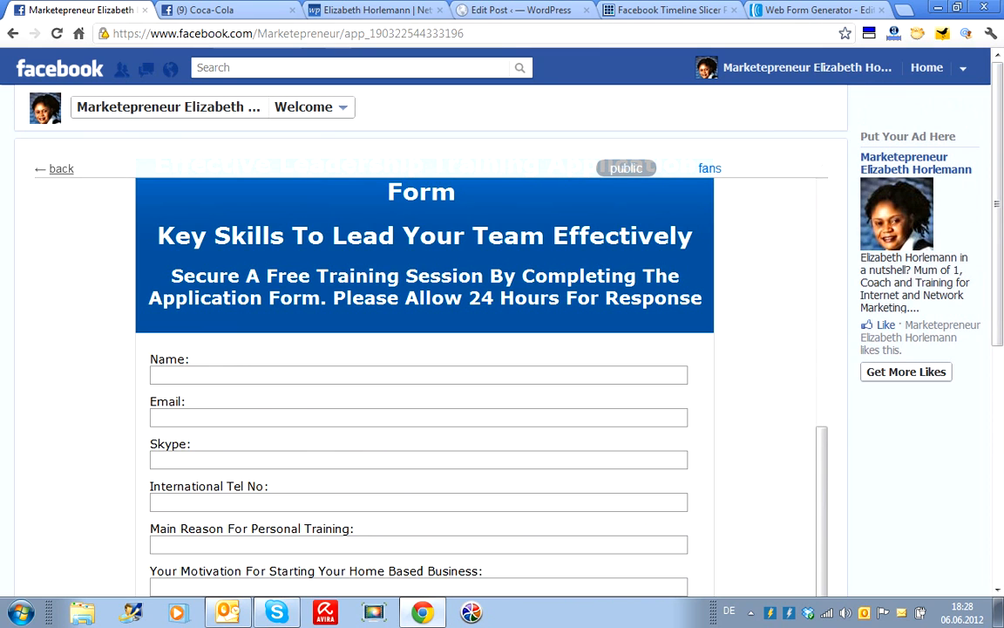
pyautogui.click(61, 168)
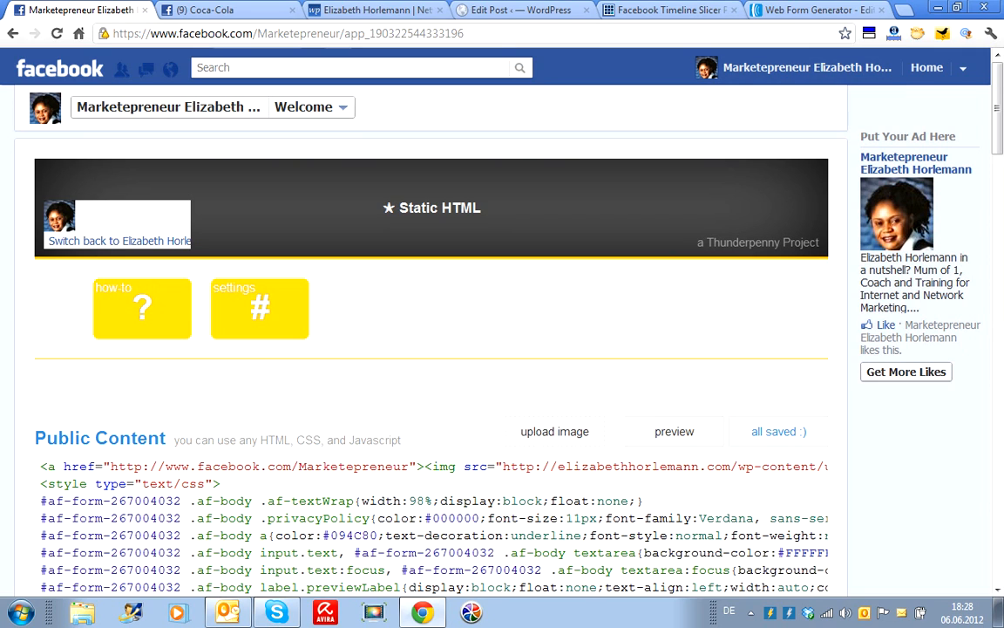
pyautogui.click(963, 68)
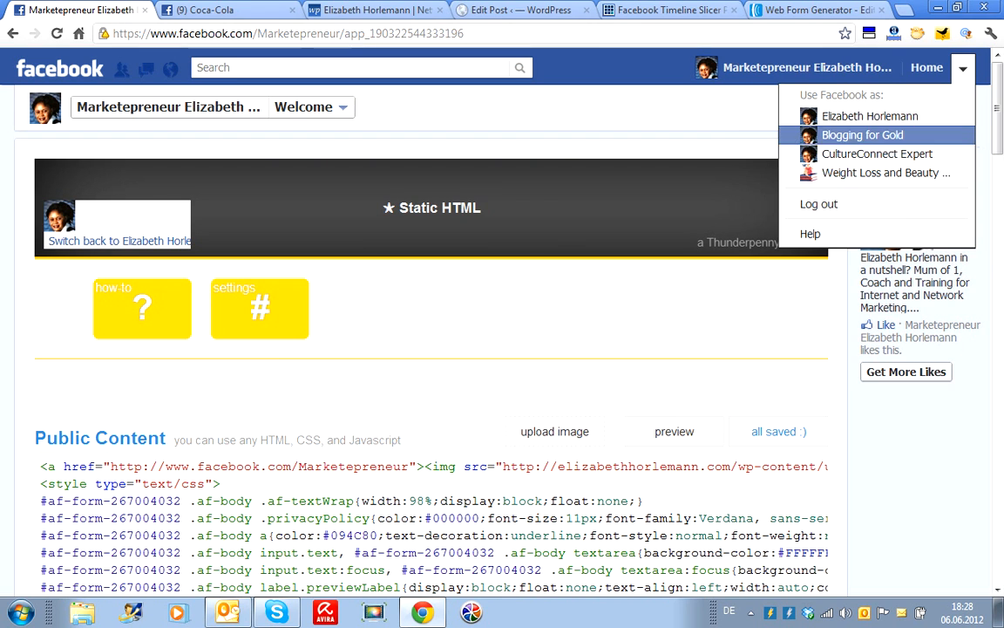
pyautogui.click(818, 204)
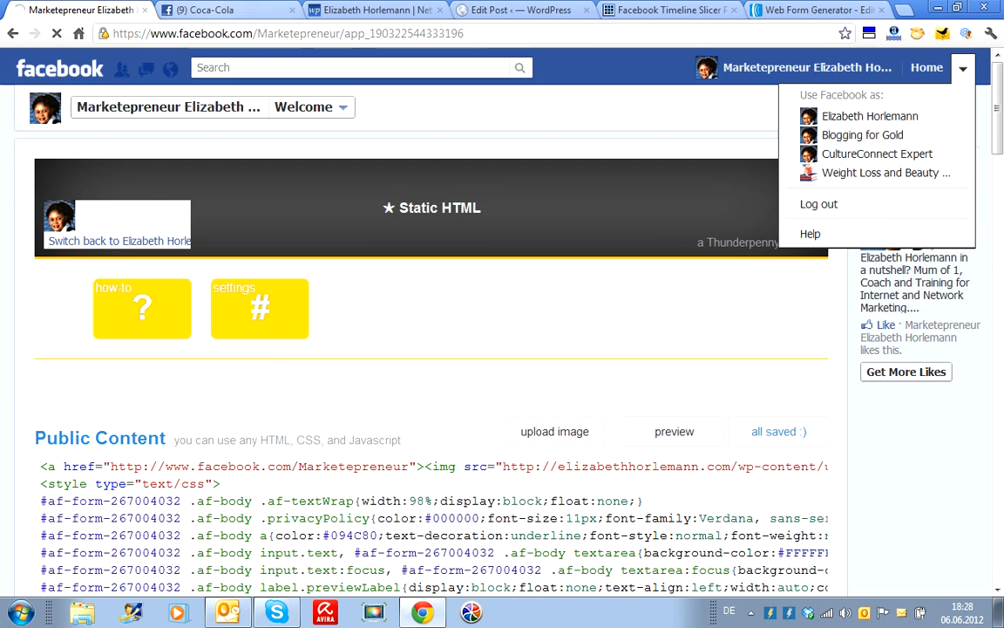
# Step: Close the Coca-Cola page and return to the logged-out Facebook start page
pyautogui.click(209, 10)
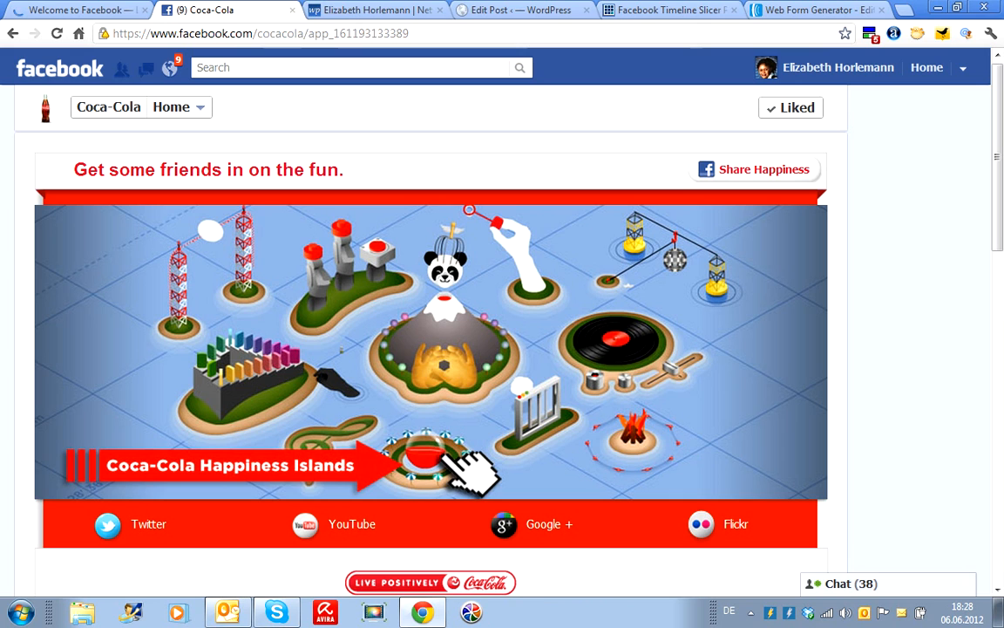
pyautogui.click(292, 10)
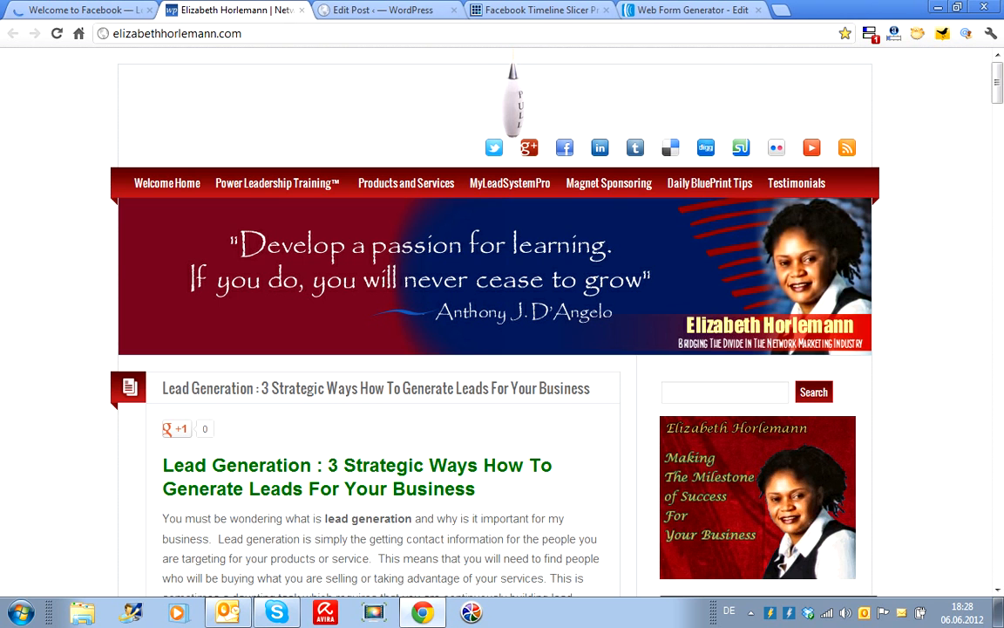
pyautogui.click(76, 9)
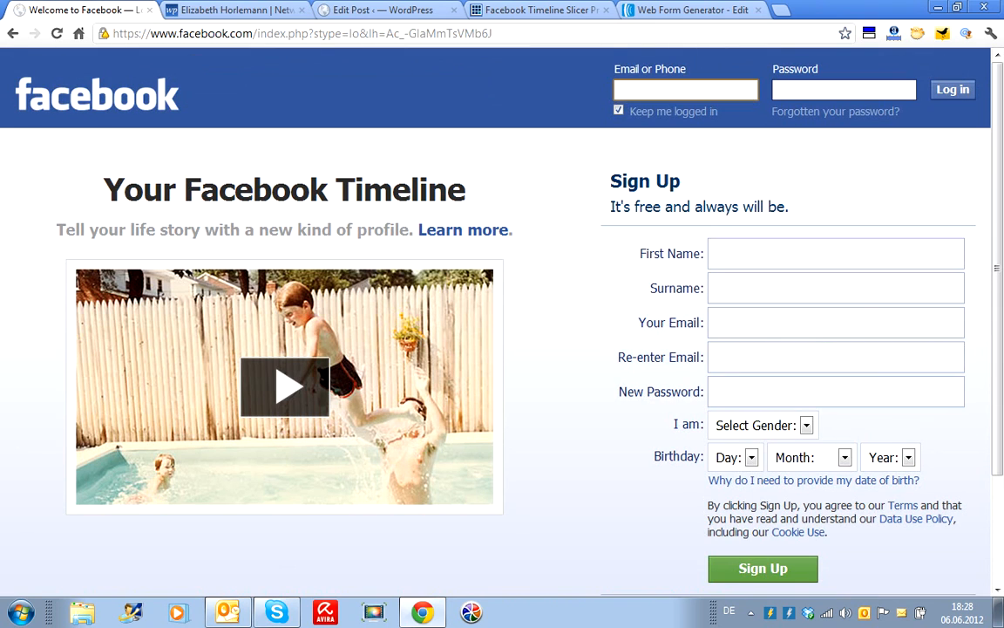
pyautogui.click(301, 33)
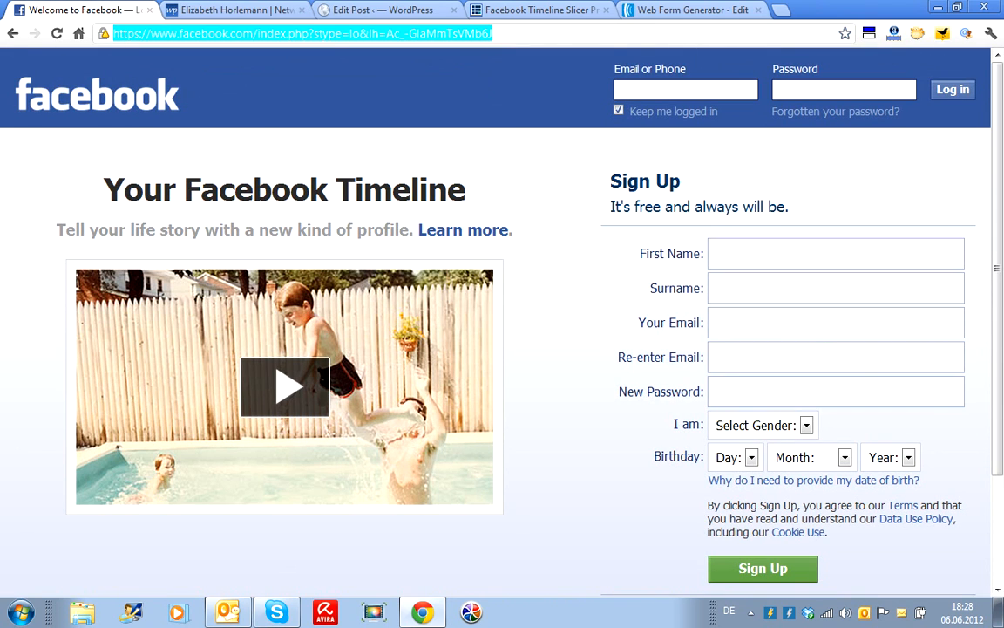
pyautogui.press('F11')
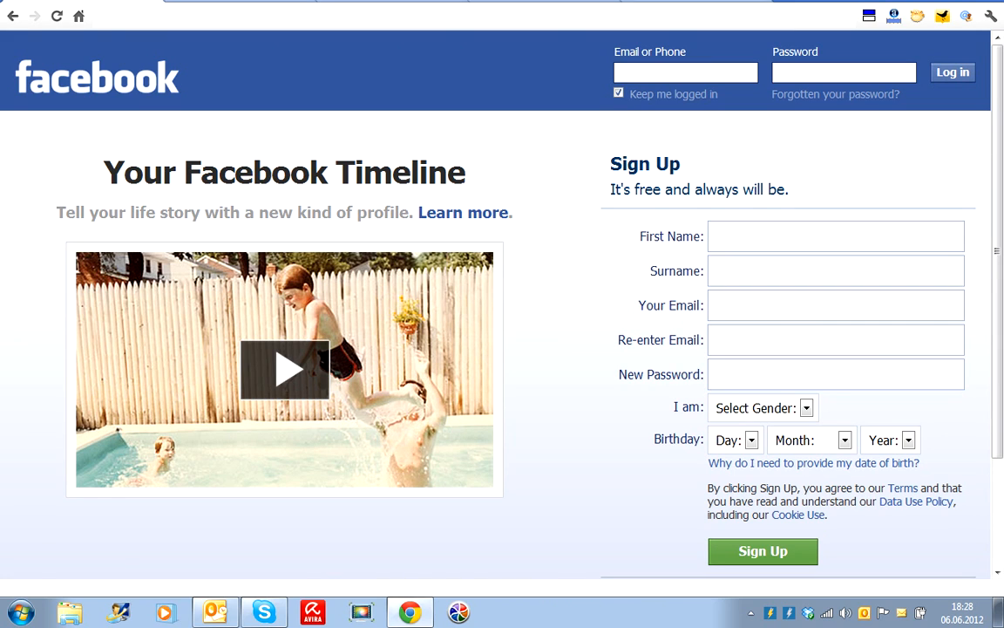
pyautogui.press('F11')
pyautogui.write('htt')
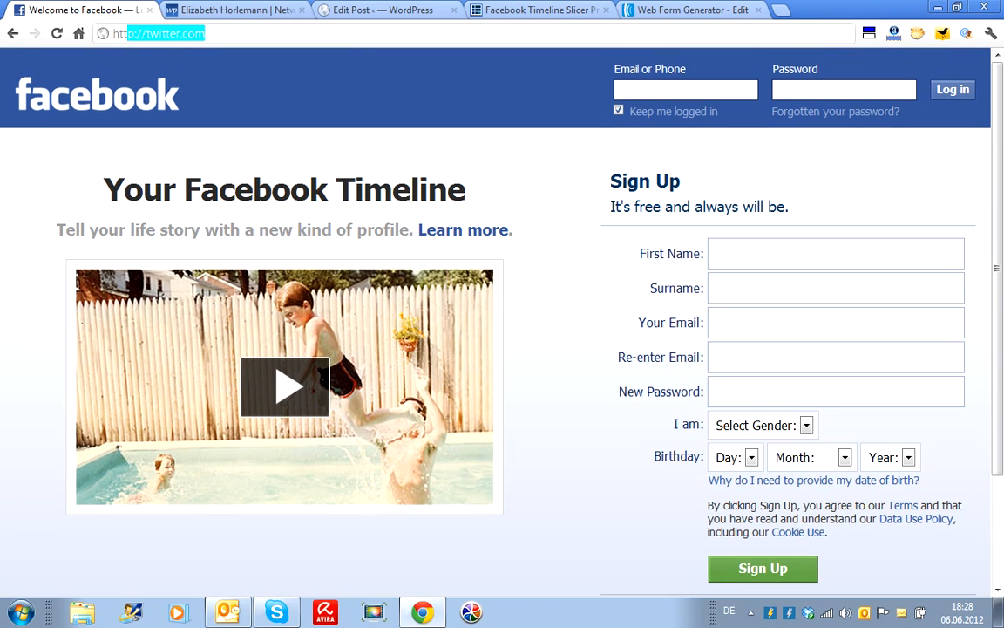
pyautogui.write('p://f')
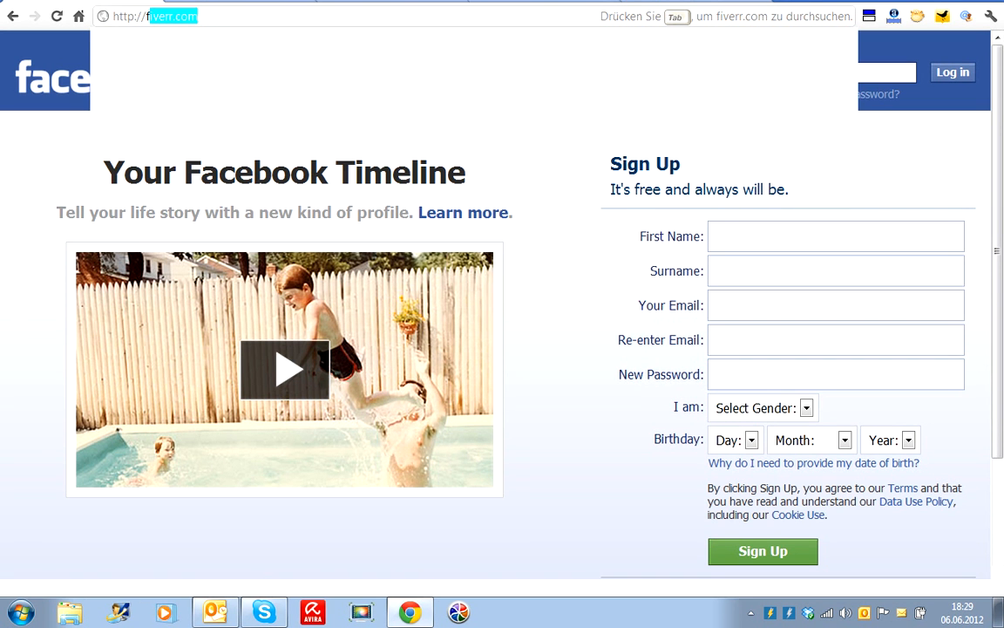
pyautogui.write('acebook.')
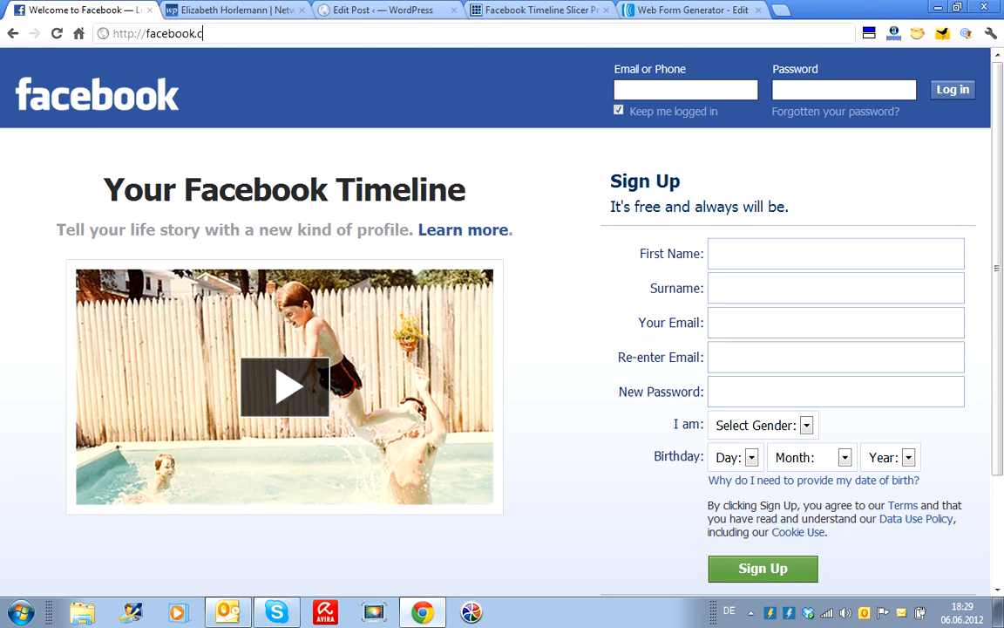
pyautogui.write('cco')
pyautogui.press('BackSpace')
pyautogui.press('BackSpace')
pyautogui.press('BackSpace')
pyautogui.write('com/Marketepreneur')
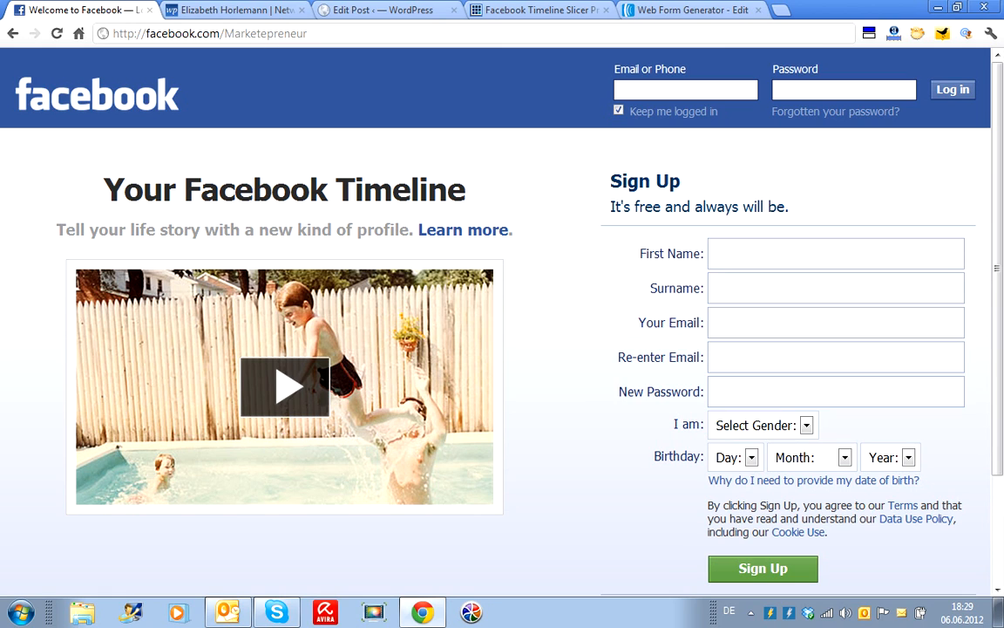
pyautogui.press('Return')
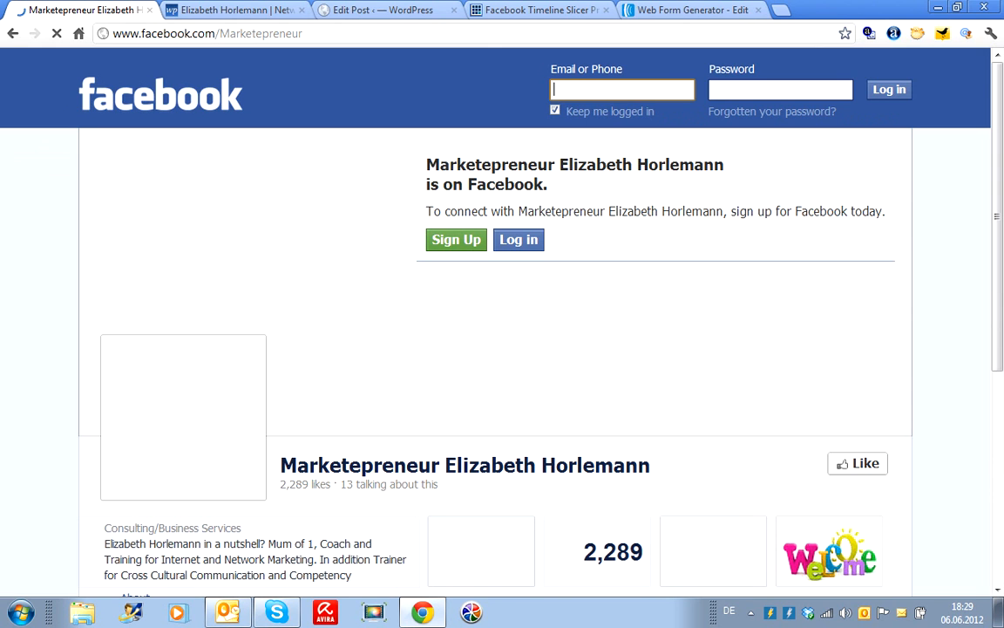
# Step: Open the page's Welcome tab as a visitor and examine its image and application form, including the Name and Email fields, down to Submit
pyautogui.scroll(-3, 495, 322)
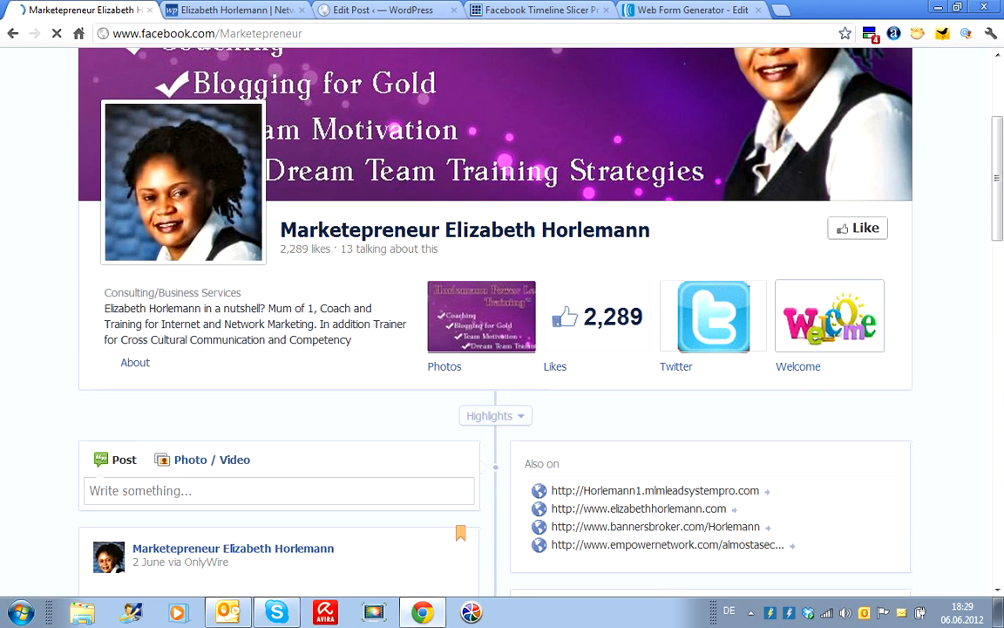
pyautogui.click(829, 316)
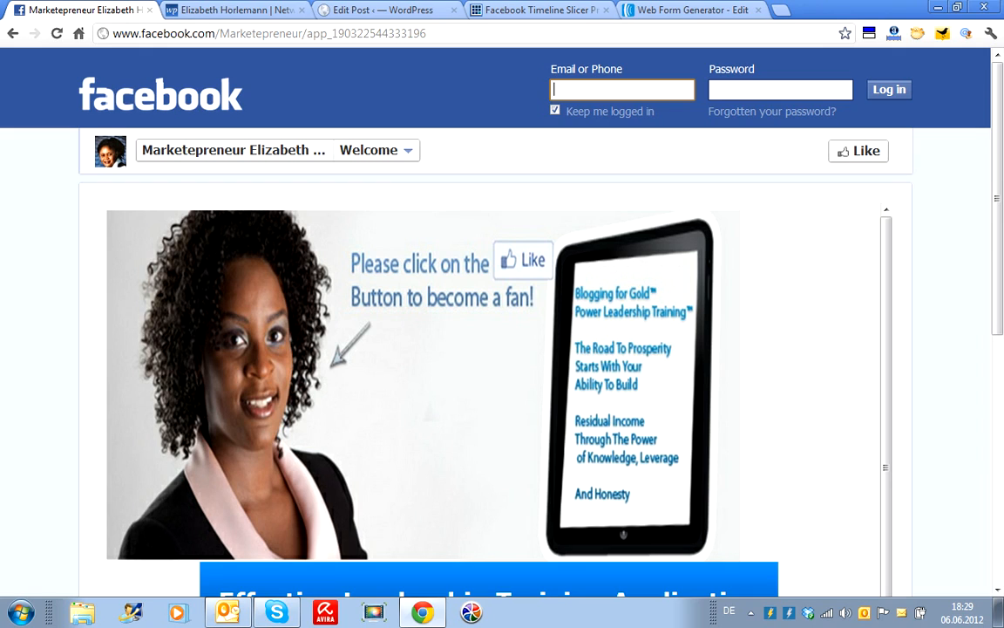
pyautogui.scroll(-3, 502, 349)
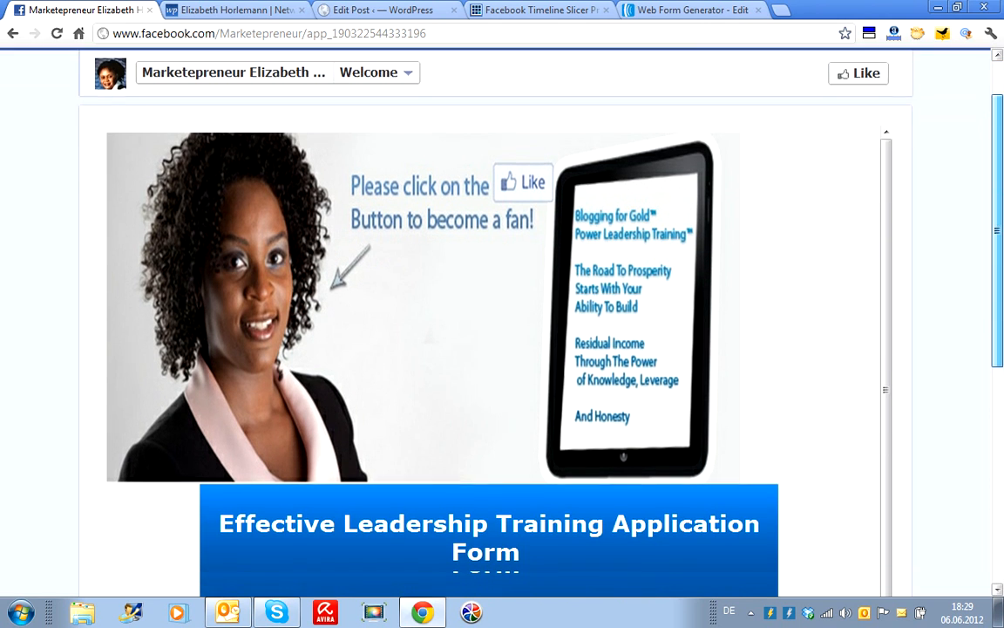
pyautogui.scroll(-4, 503, 305)
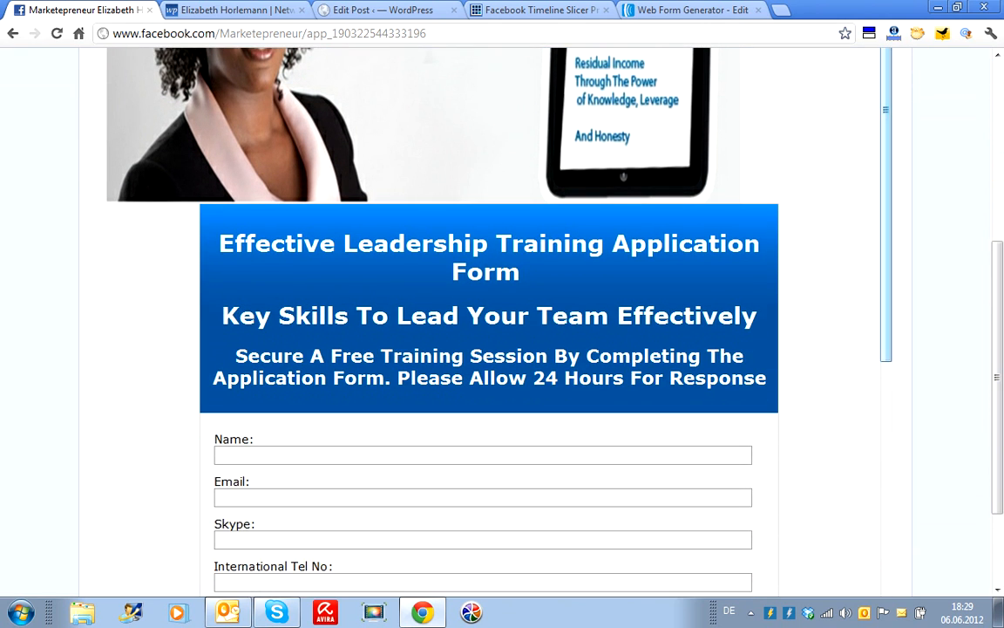
pyautogui.scroll(-3, 502, 305)
pyautogui.scroll(-1, 489, 322)
pyautogui.click(483, 245)
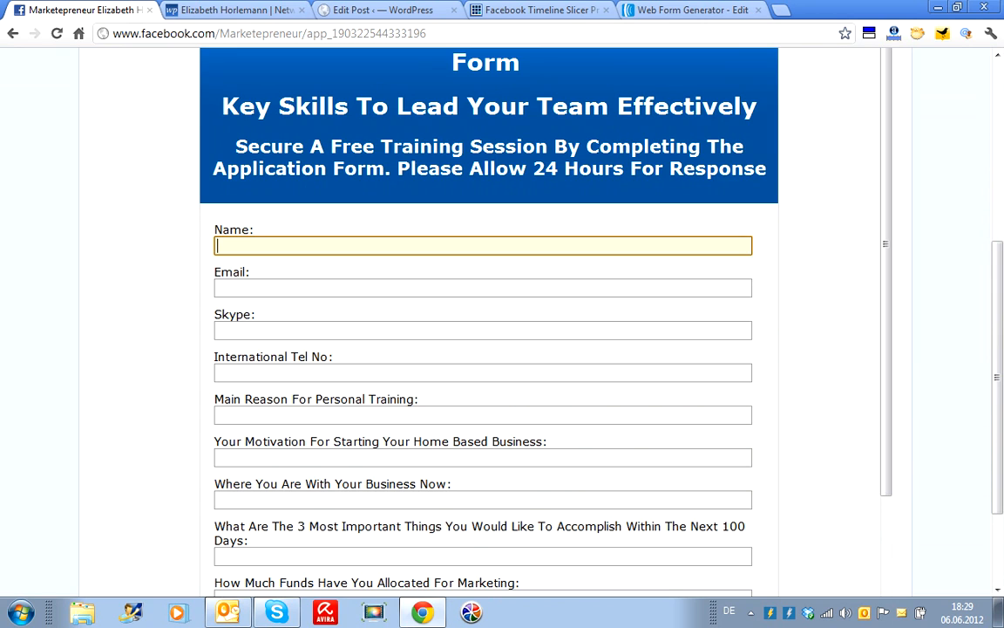
pyautogui.click(483, 288)
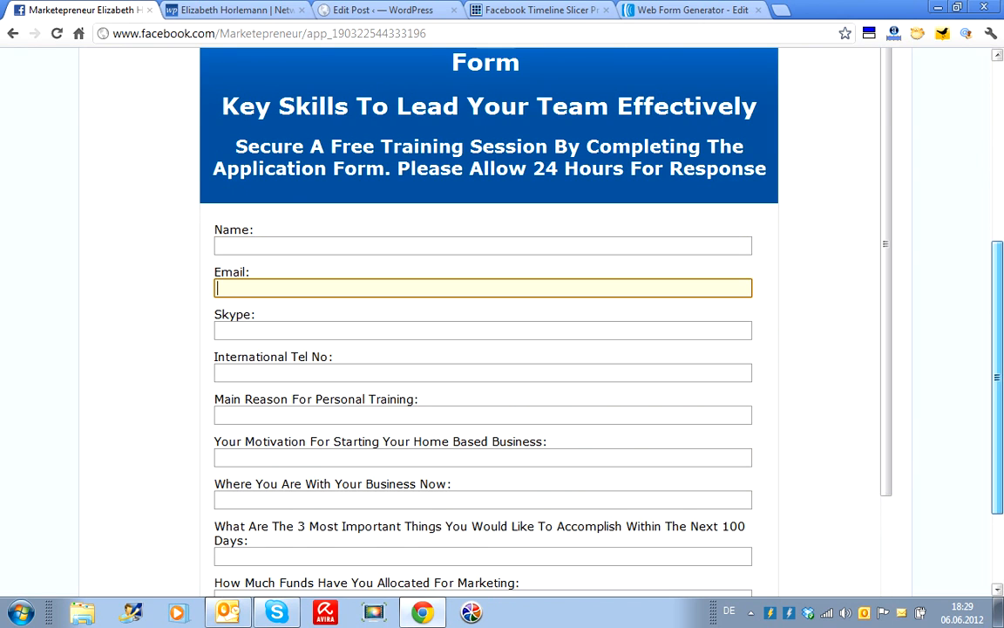
pyautogui.scroll(-3, 503, 305)
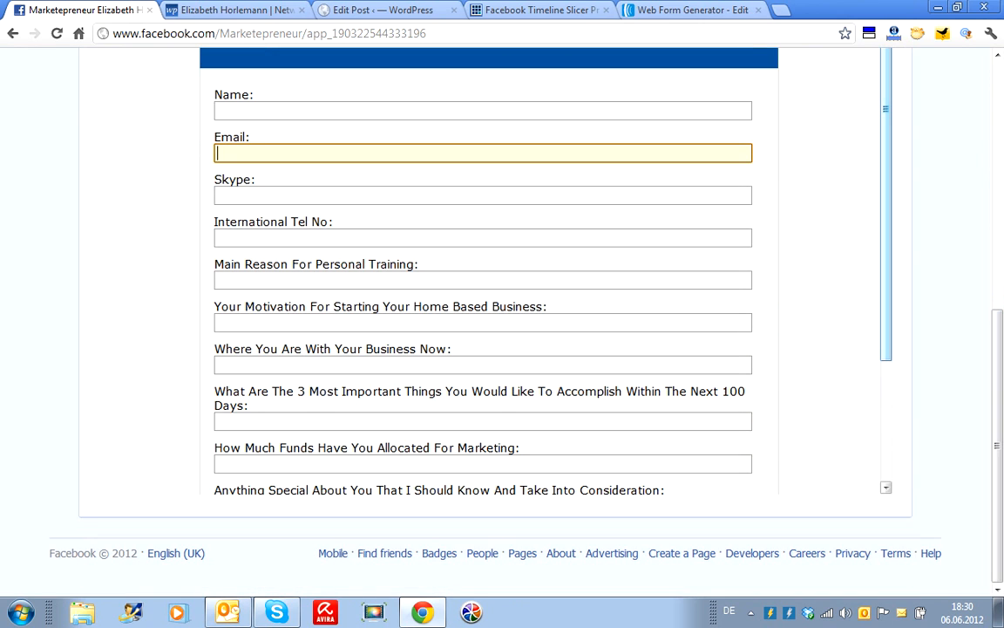
pyautogui.scroll(-1, 483, 270)
pyautogui.scroll(-4, 483, 270)
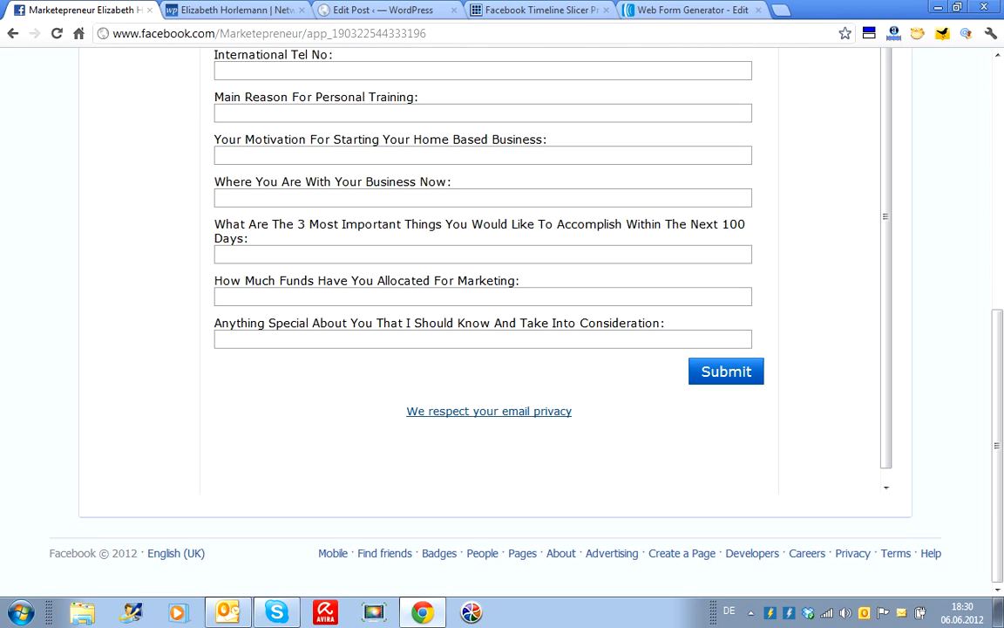
pyautogui.scroll(8, 483, 270)
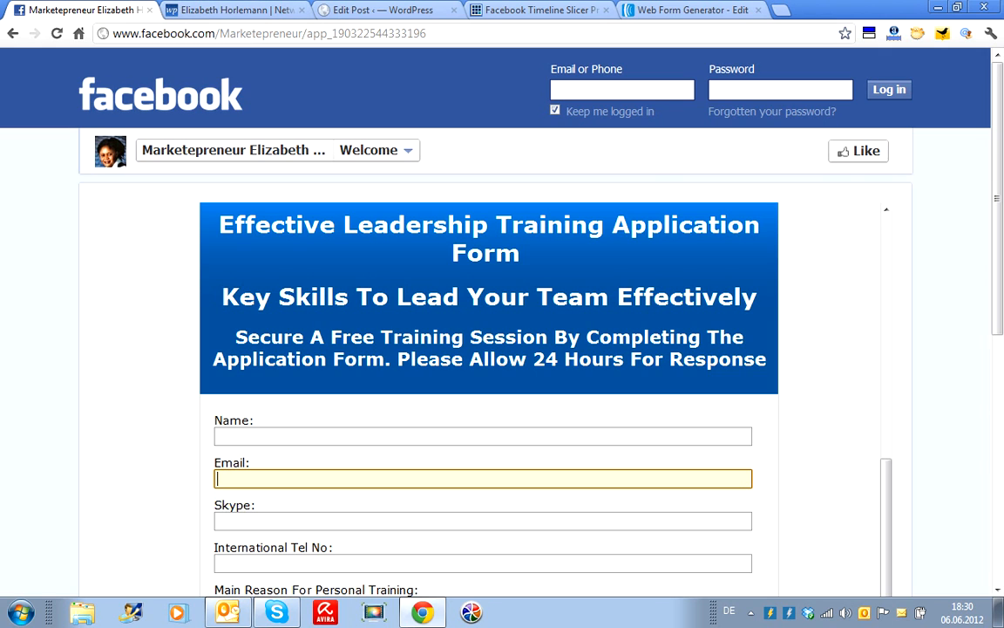
pyautogui.moveTo(886, 506); pyautogui.dragTo(886, 271)
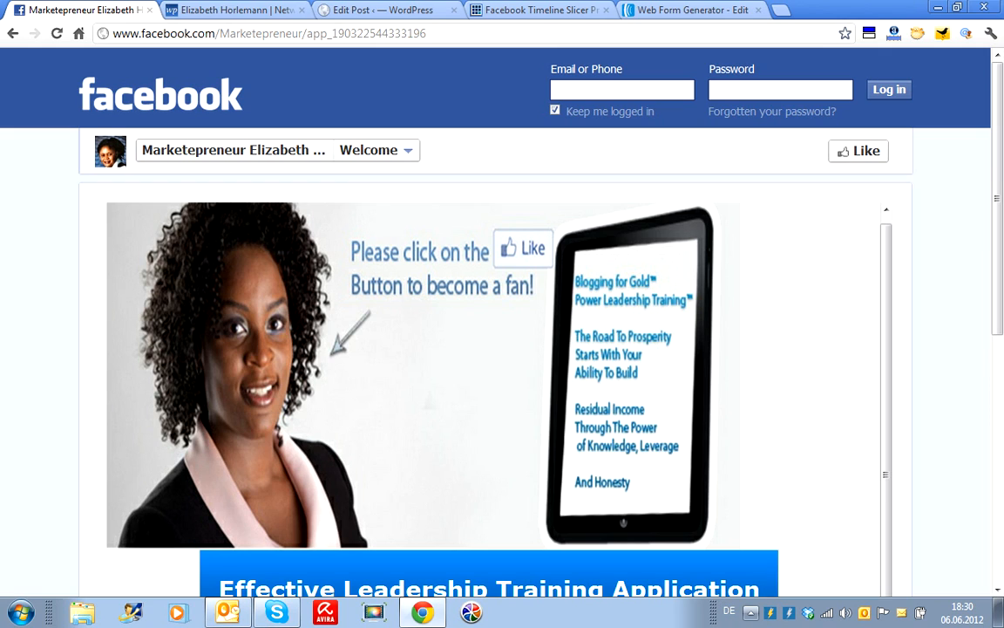
pyautogui.click(749, 612)
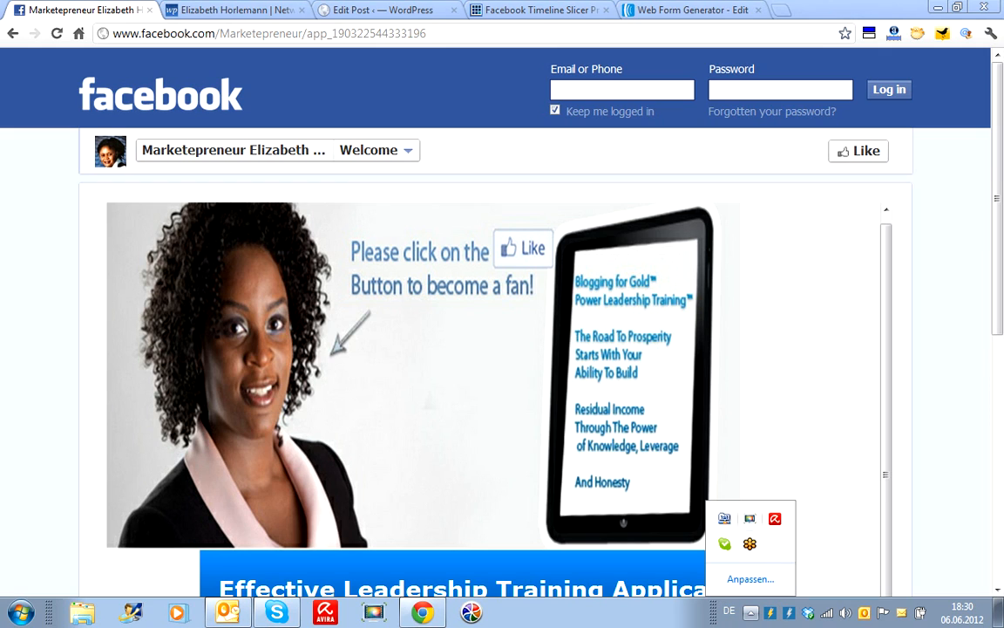
pyautogui.click(749, 518)
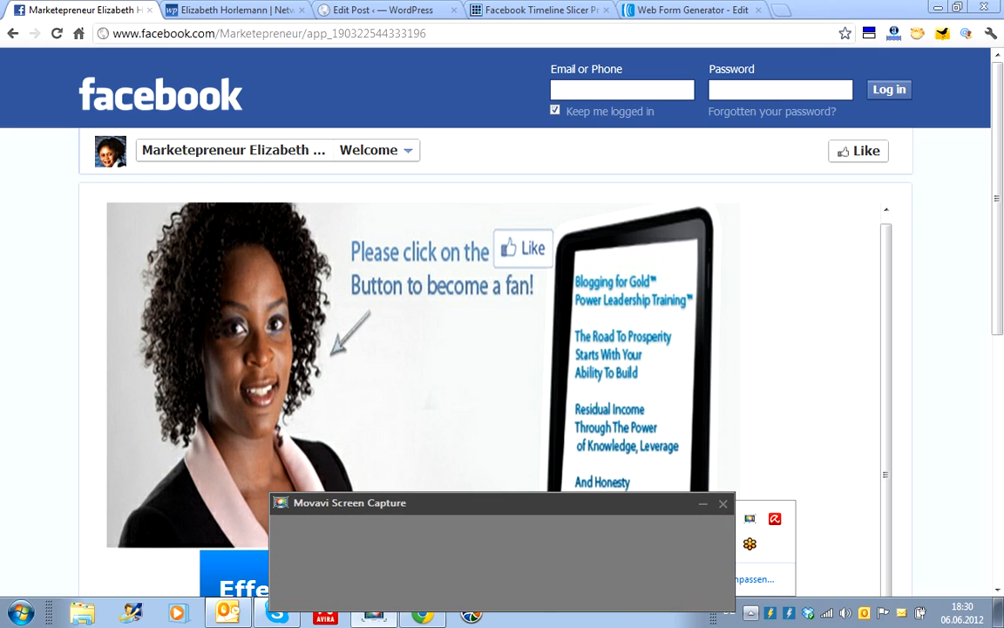